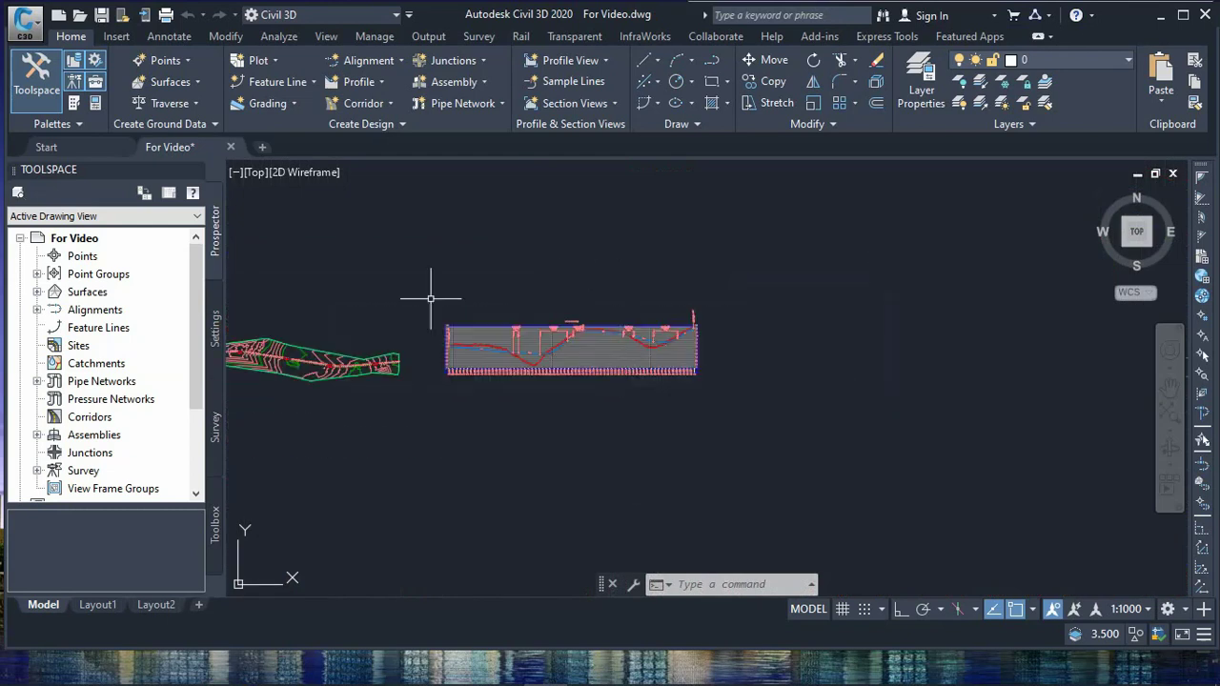
Step: Maximize the drawing window and examine the bg.PNG diagram of subassembly points, links and shapes
click(667, 354)
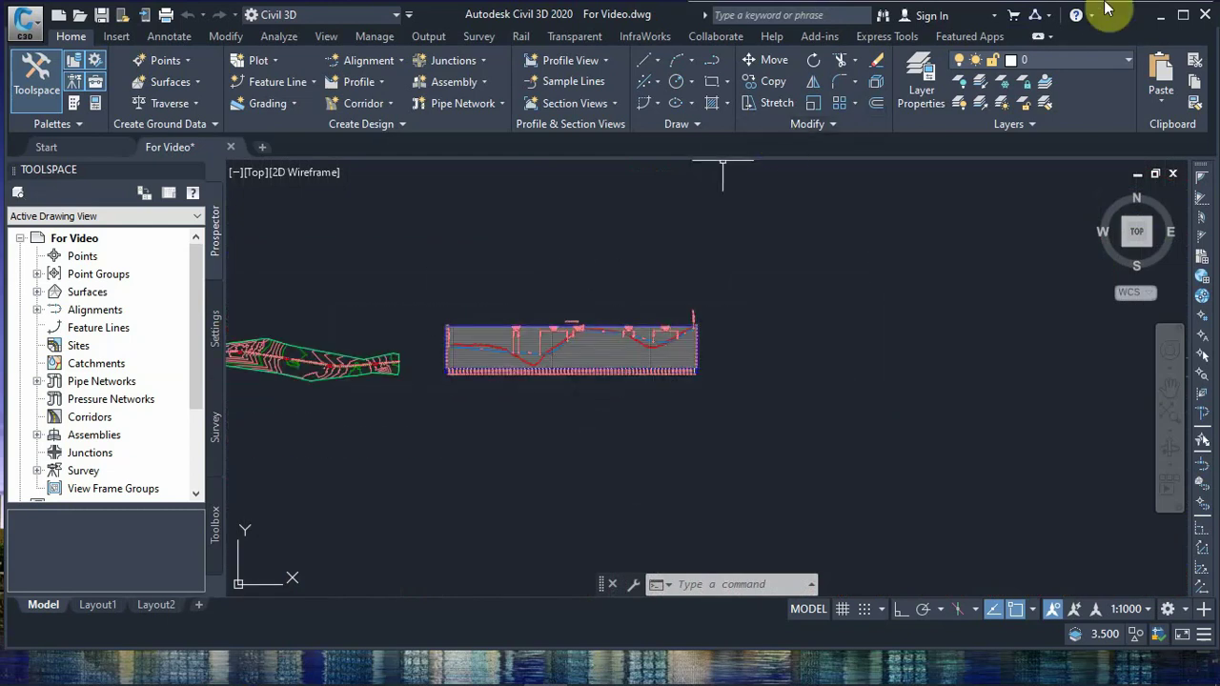
click(1183, 15)
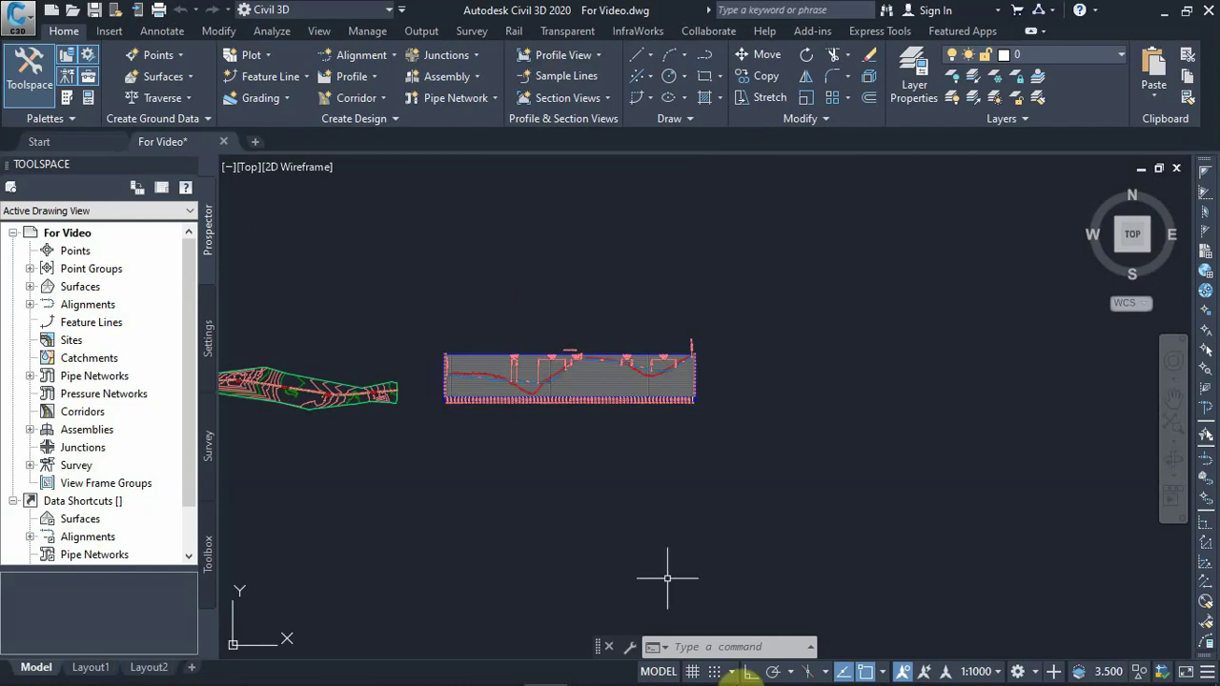
click(589, 671)
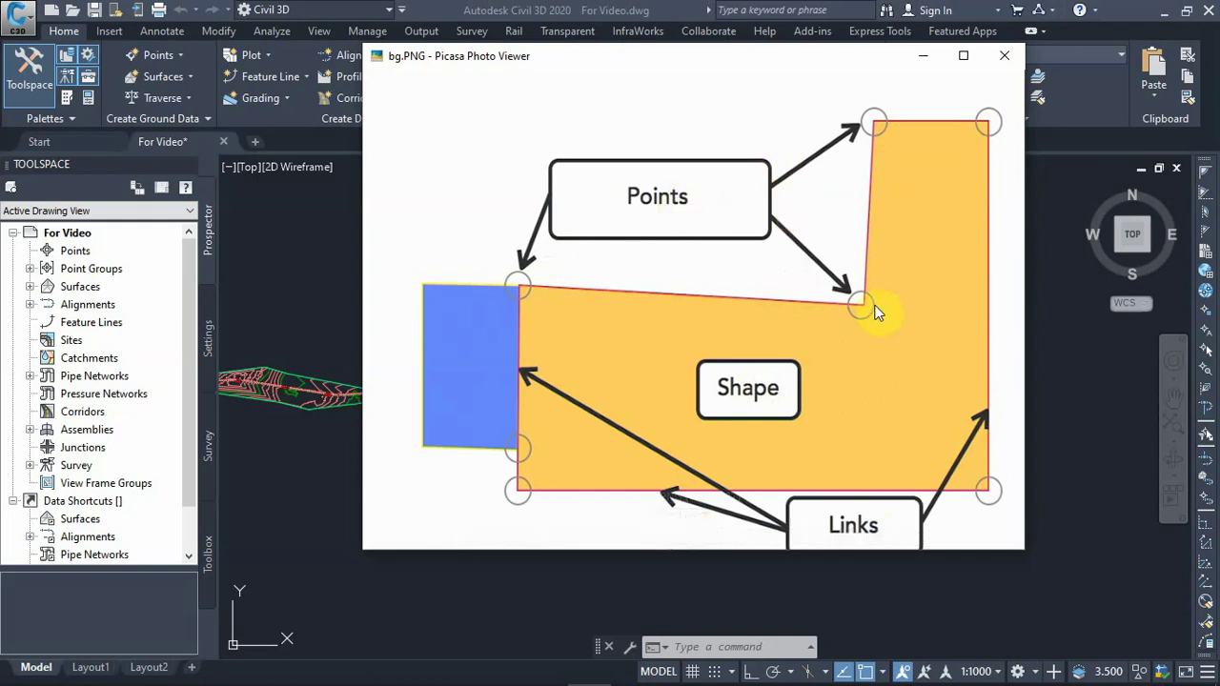
click(927, 55)
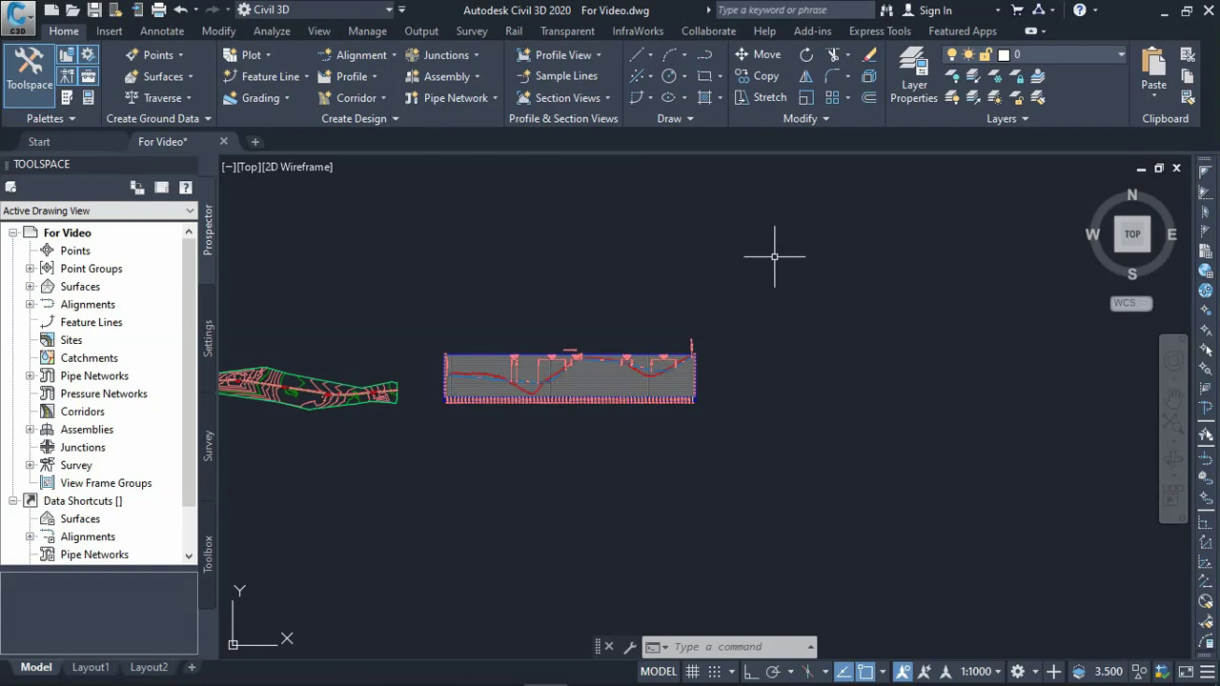
Step: Show the Civil Metric Subassemblies tool palettes and switch to the ready-made assemblies set
scroll(751, 248, down, 2)
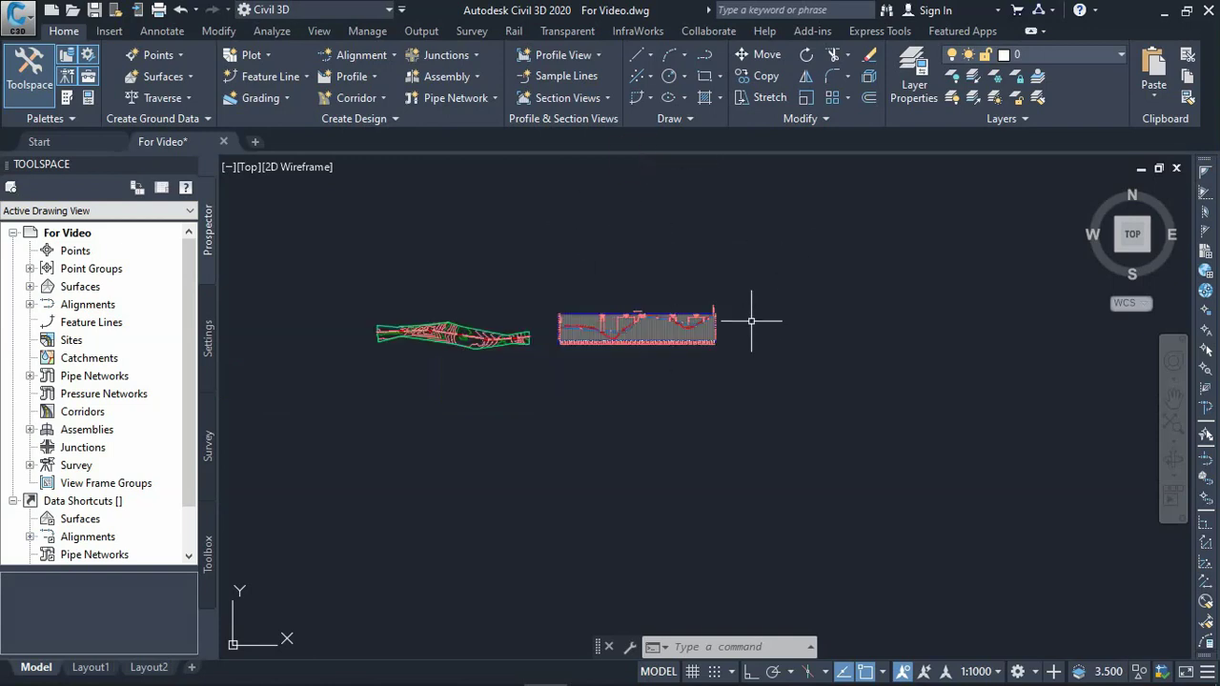
scroll(744, 292, up, 4)
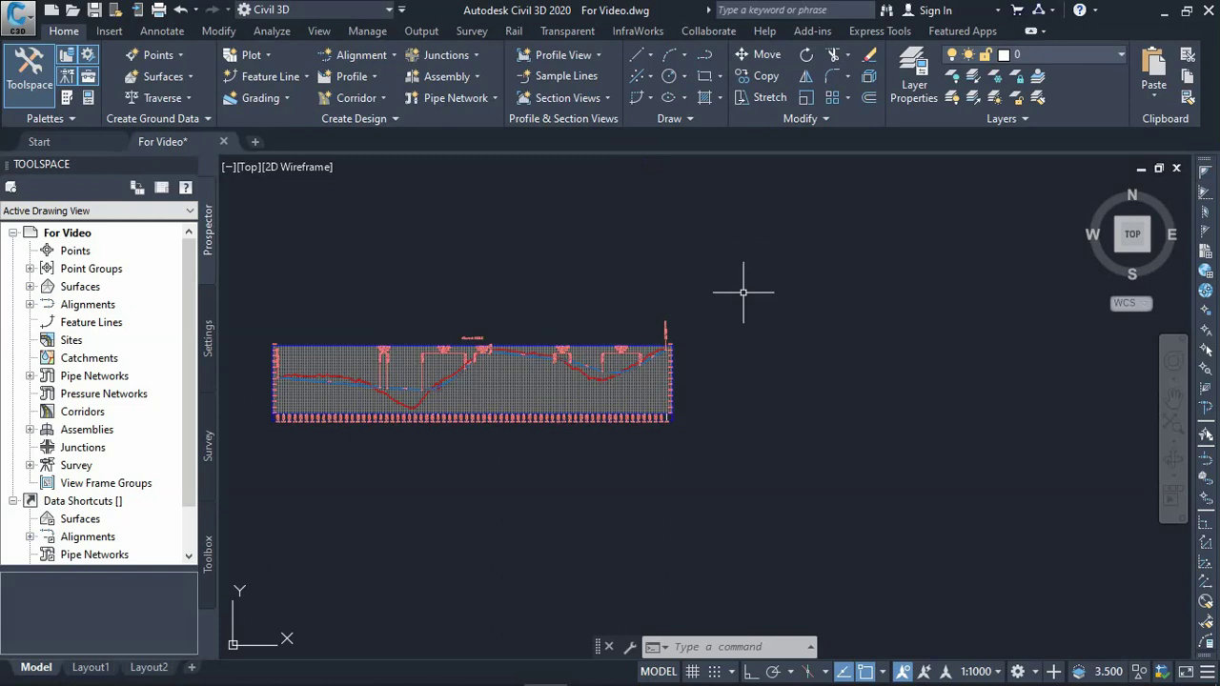
scroll(743, 292, down, 3)
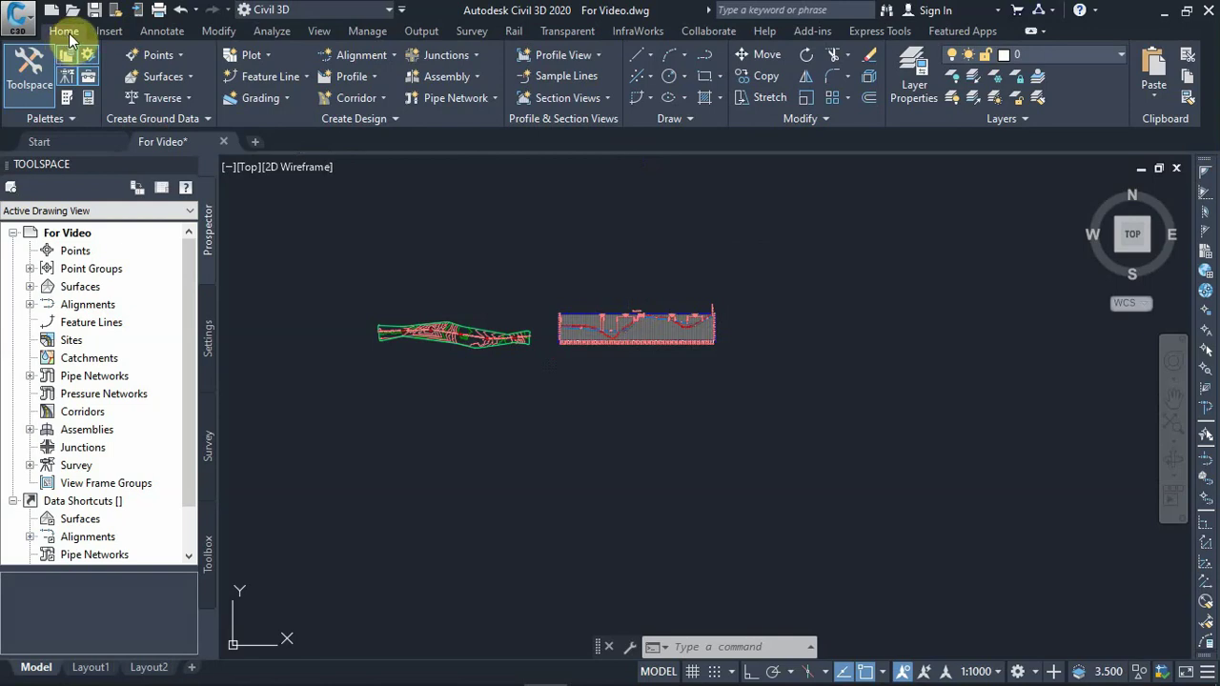
click(65, 101)
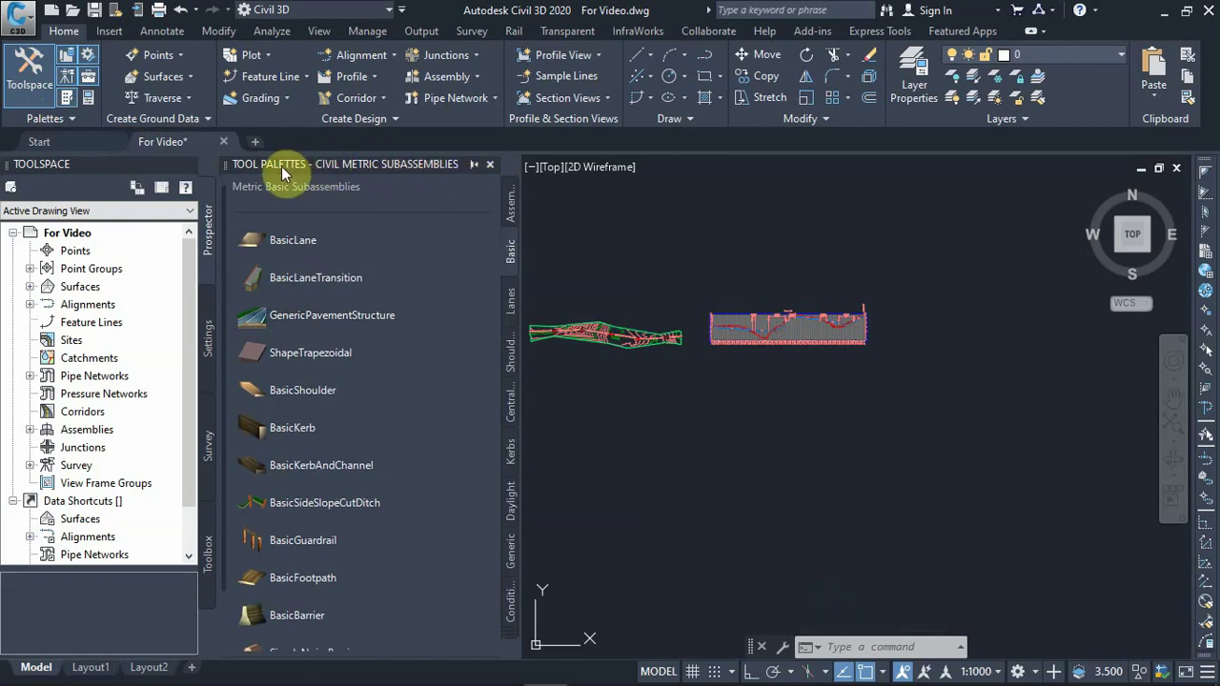
click(451, 305)
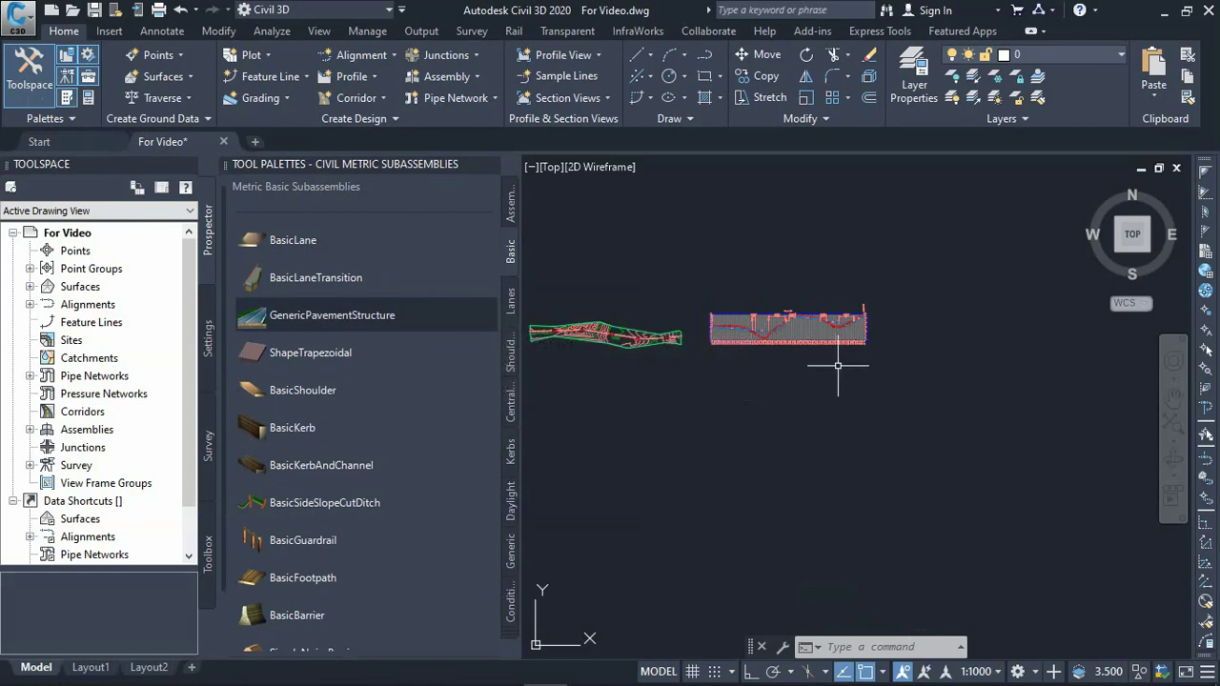
click(510, 218)
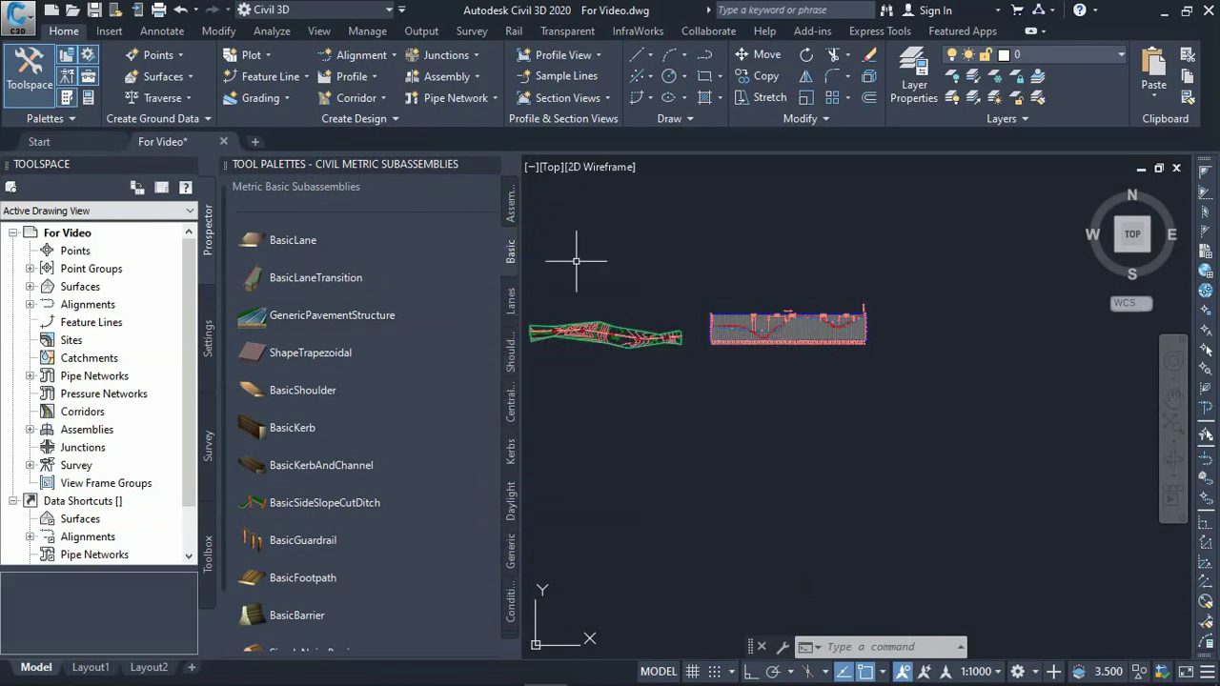
click(508, 207)
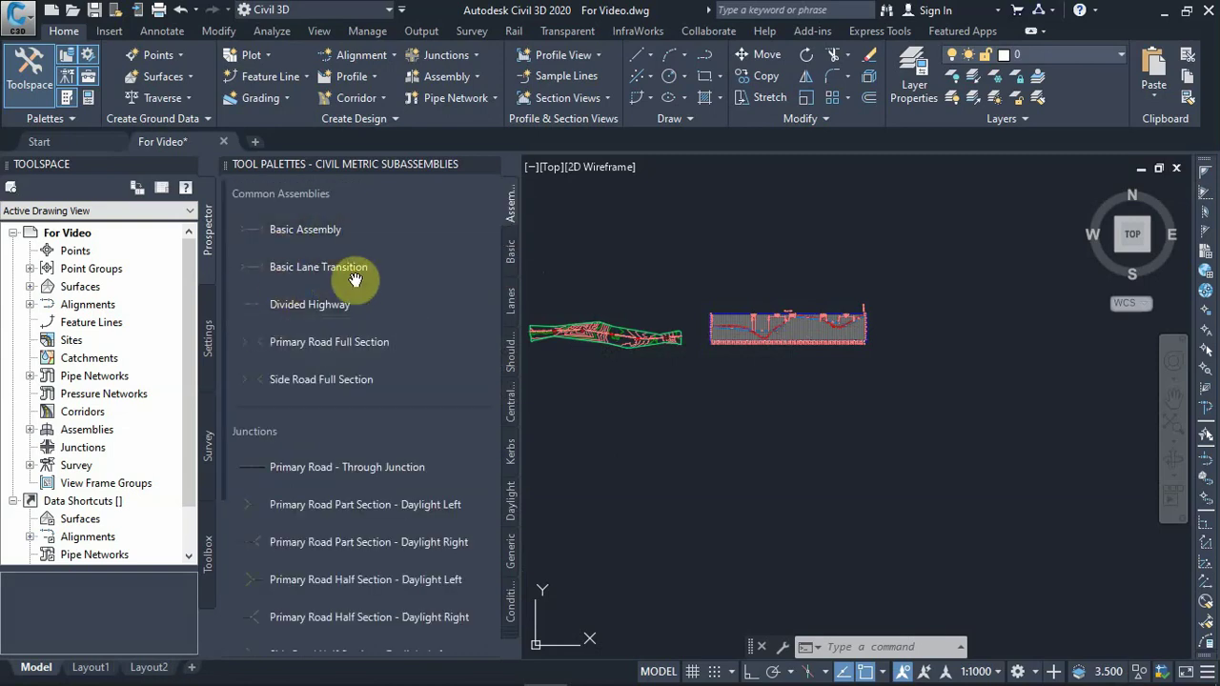
Step: Place a Primary Road Full Section assembly in the empty drawing area above the end of the profile view
click(346, 306)
scroll(353, 382, down, 5)
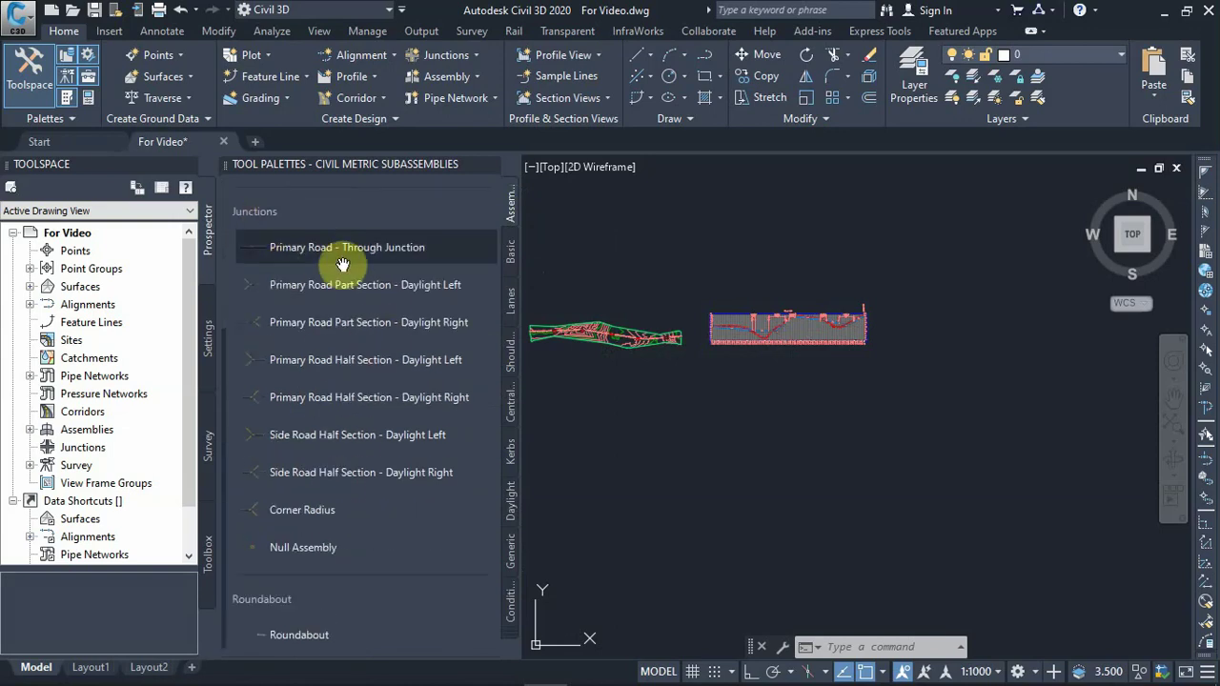
click(381, 441)
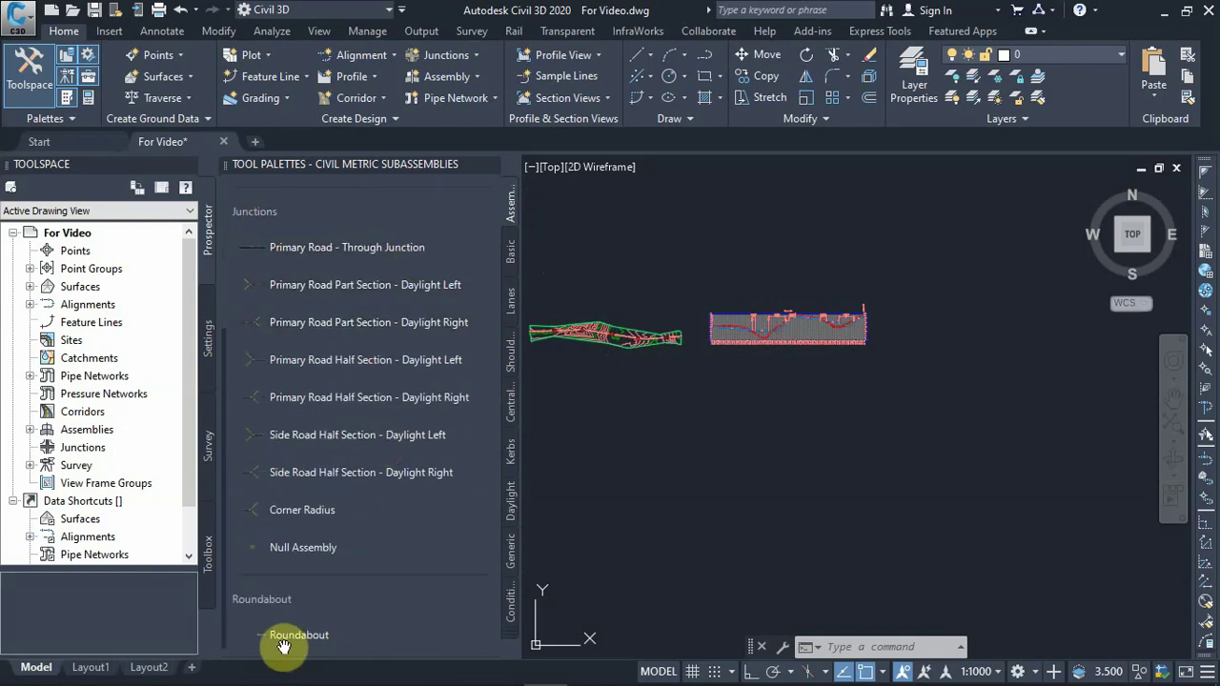
scroll(345, 416, up, 5)
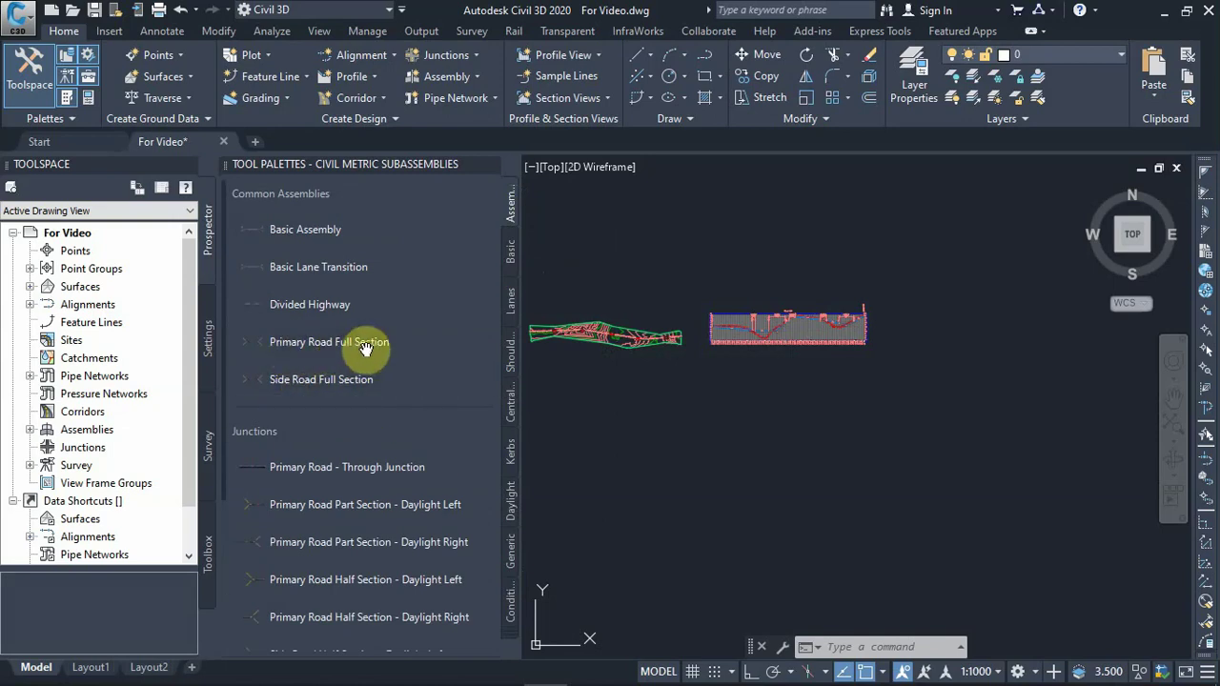
click(291, 350)
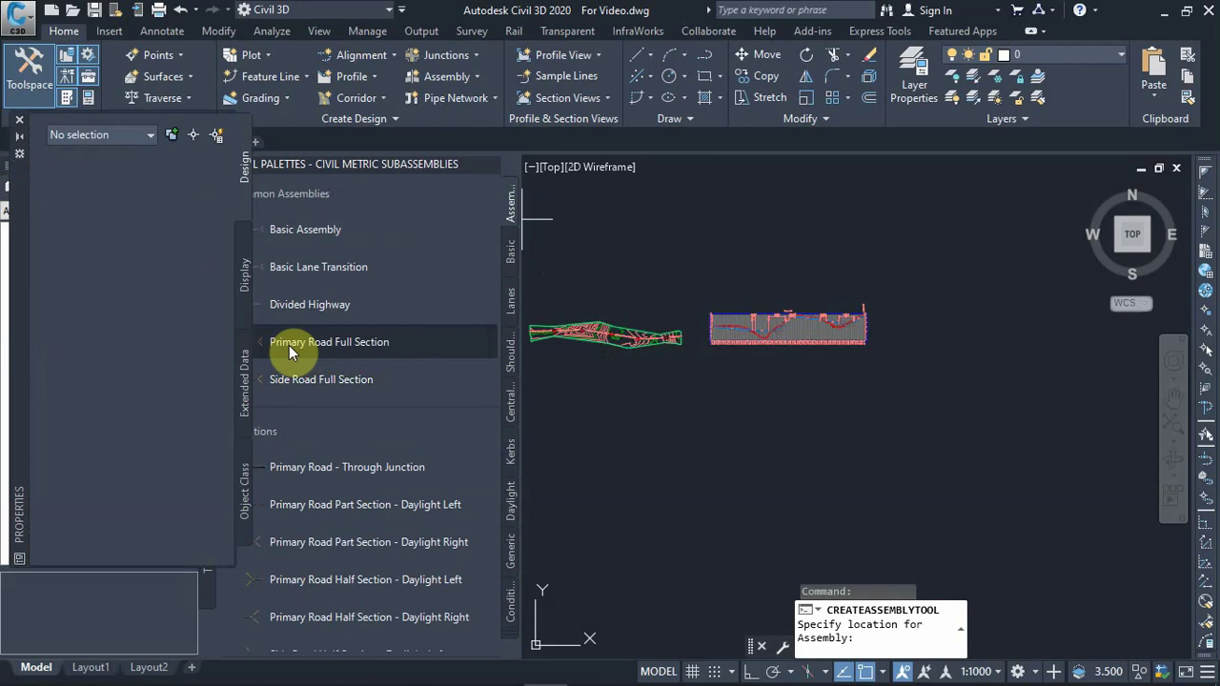
scroll(102, 383, down, 3)
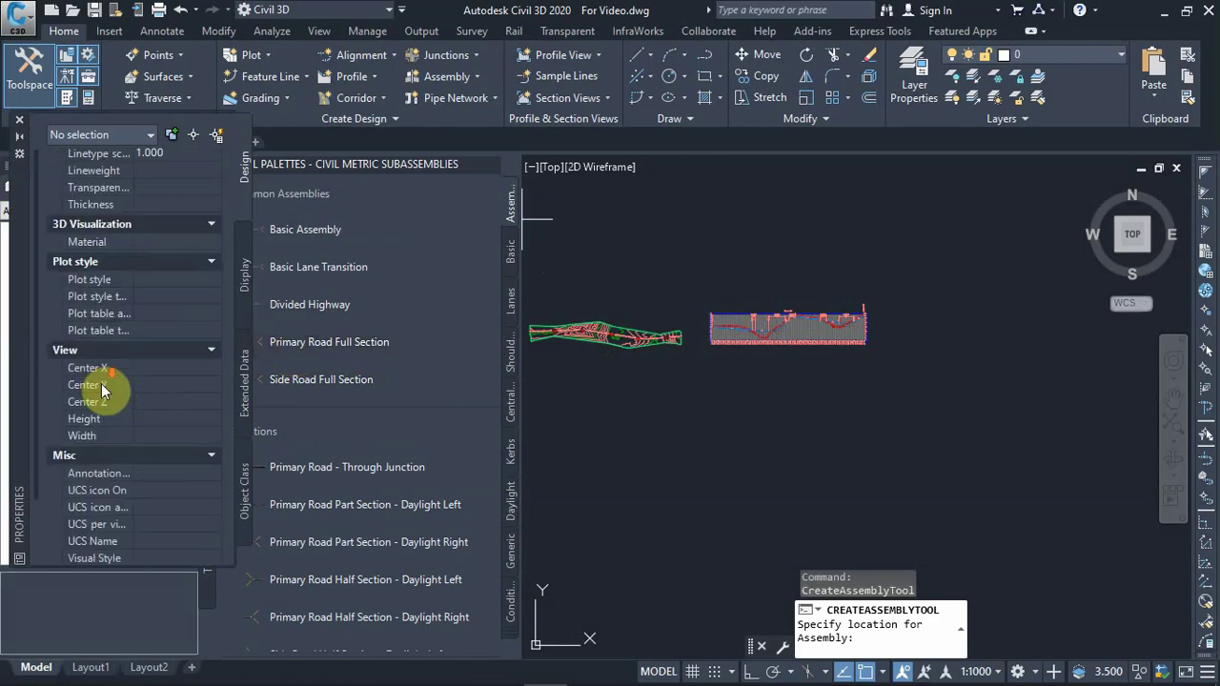
scroll(158, 348, up, 3)
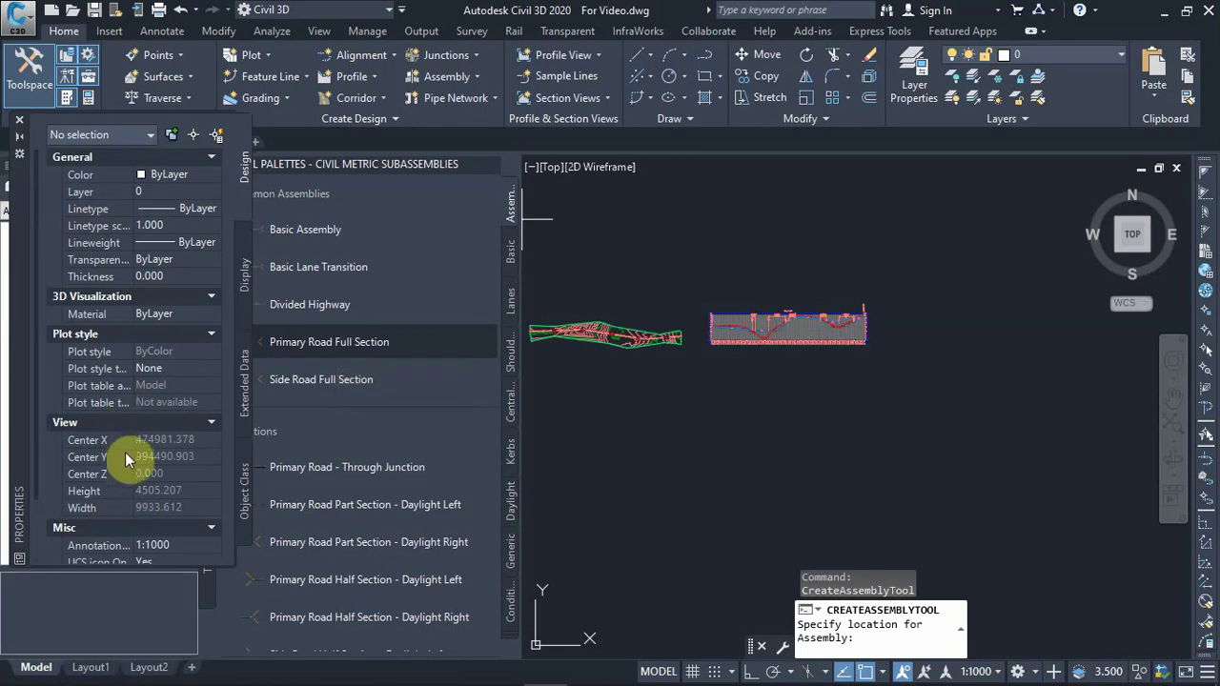
click(309, 351)
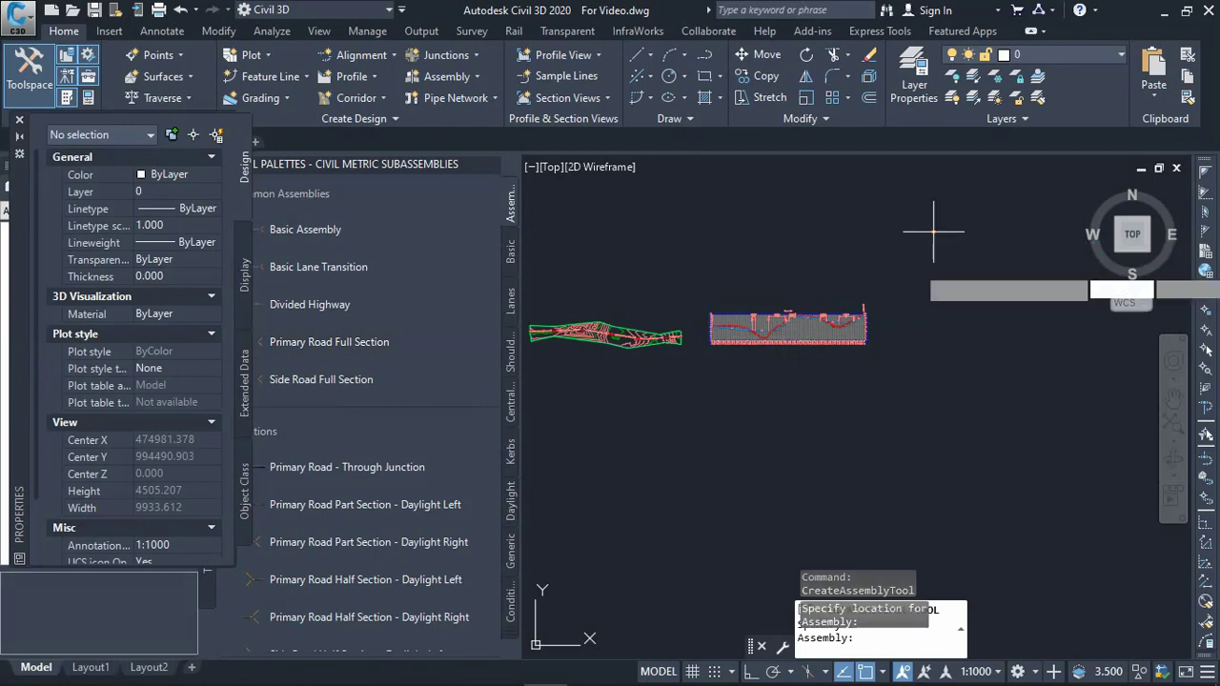
click(20, 120)
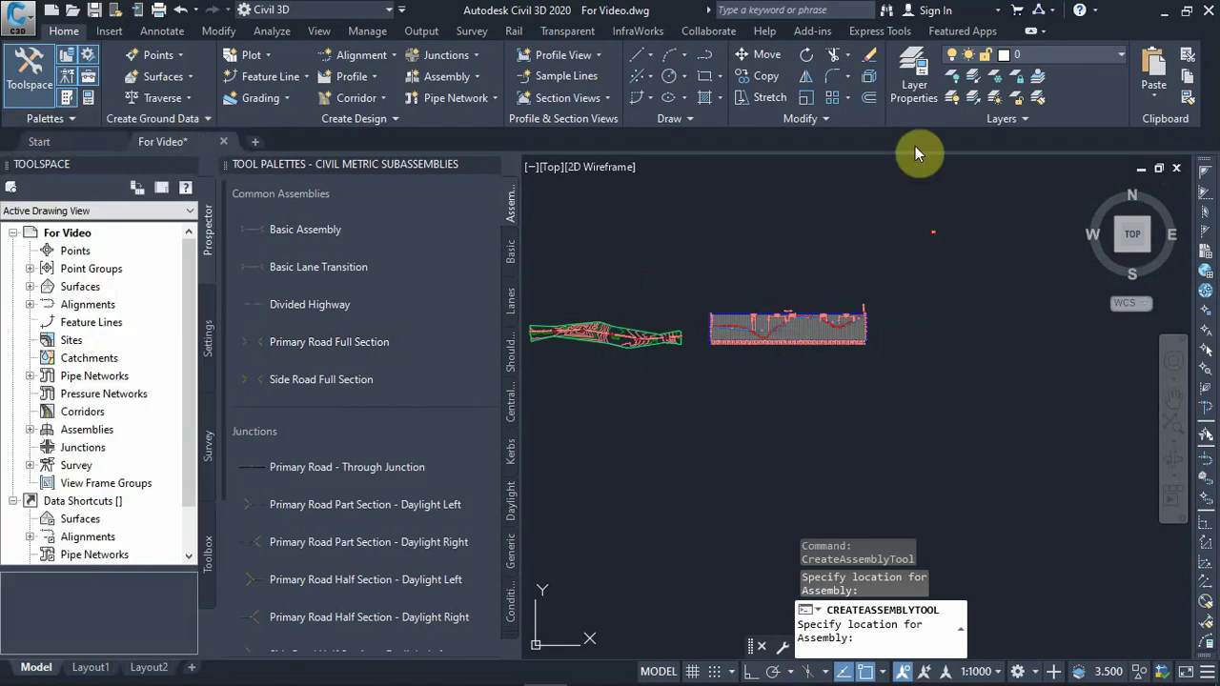
Step: Inspect the placed road assembly, end the placement command without adding another, and dismiss the Panorama event list
scroll(915, 229, up, 5)
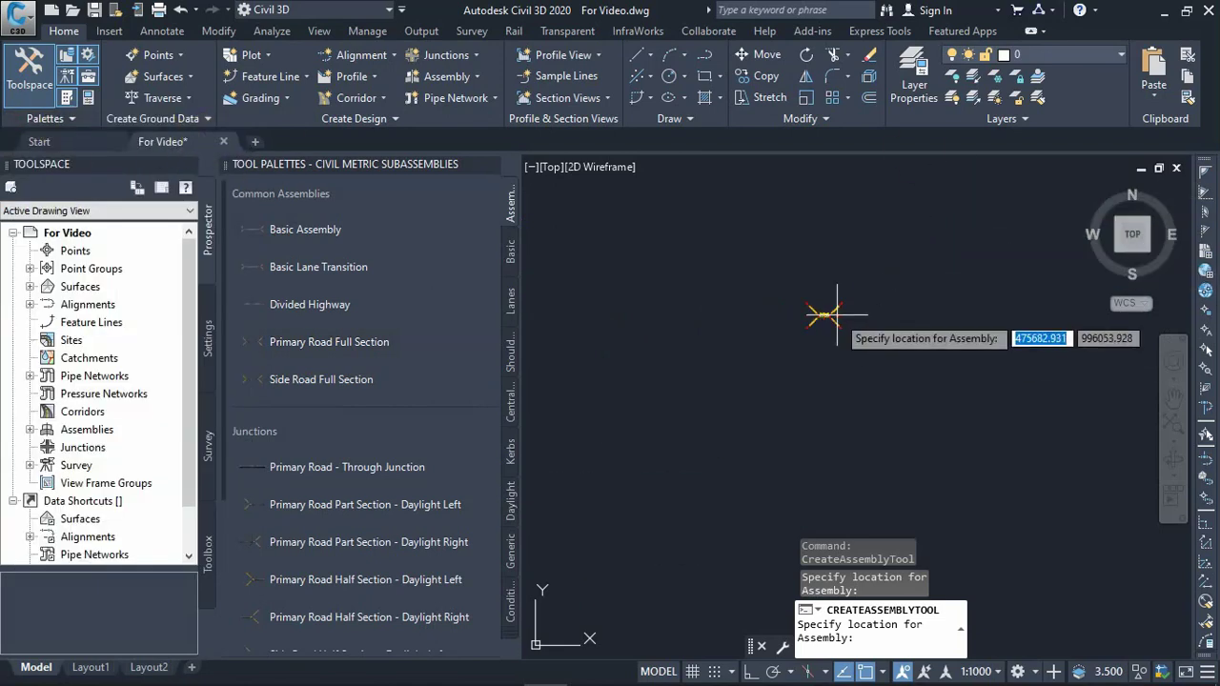
scroll(837, 314, up, 5)
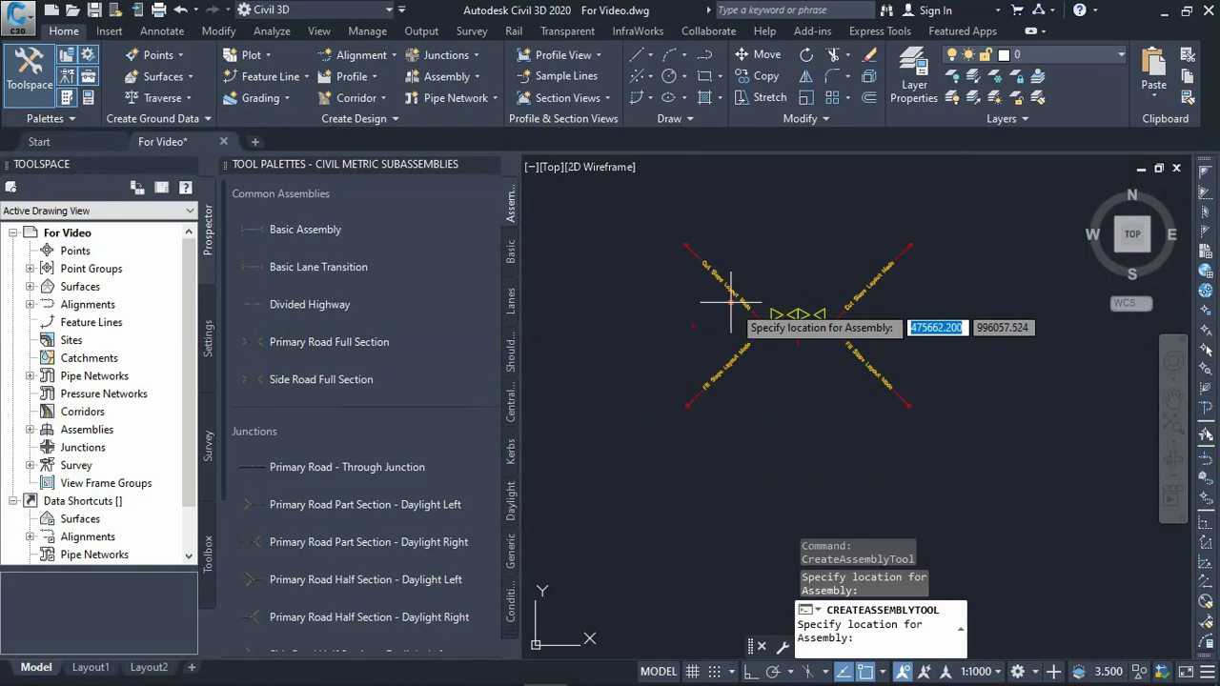
scroll(810, 400, up, 5)
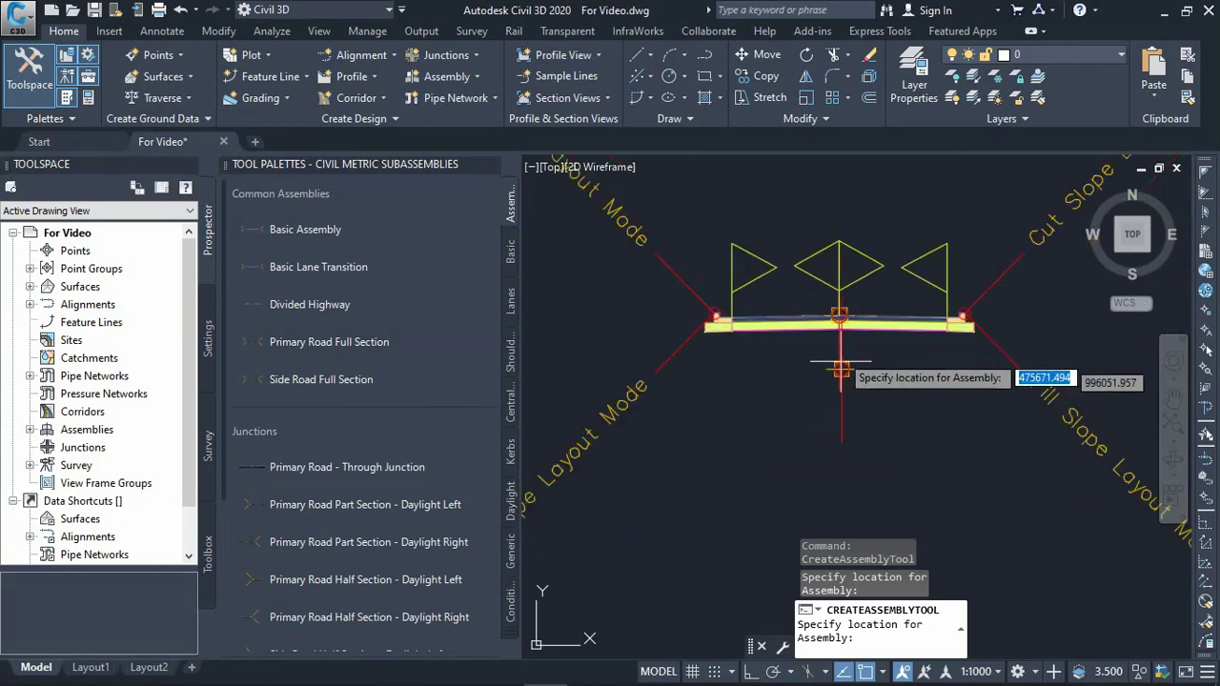
scroll(910, 362, up, 4)
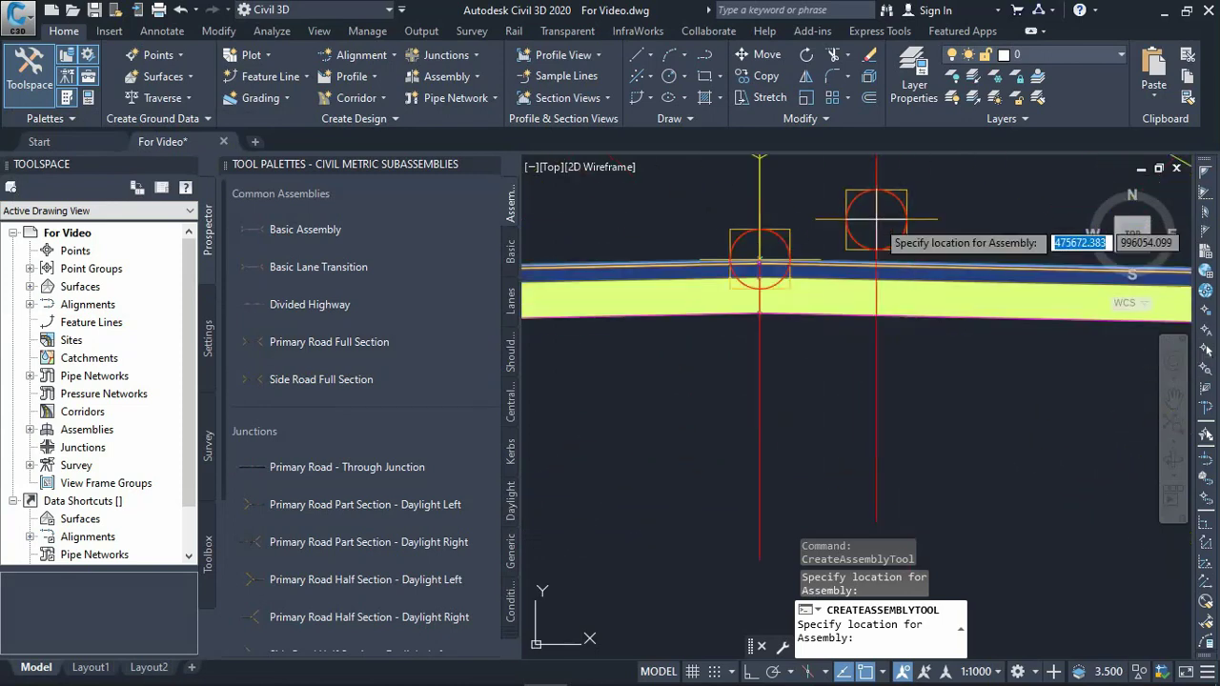
scroll(877, 200, down, 4)
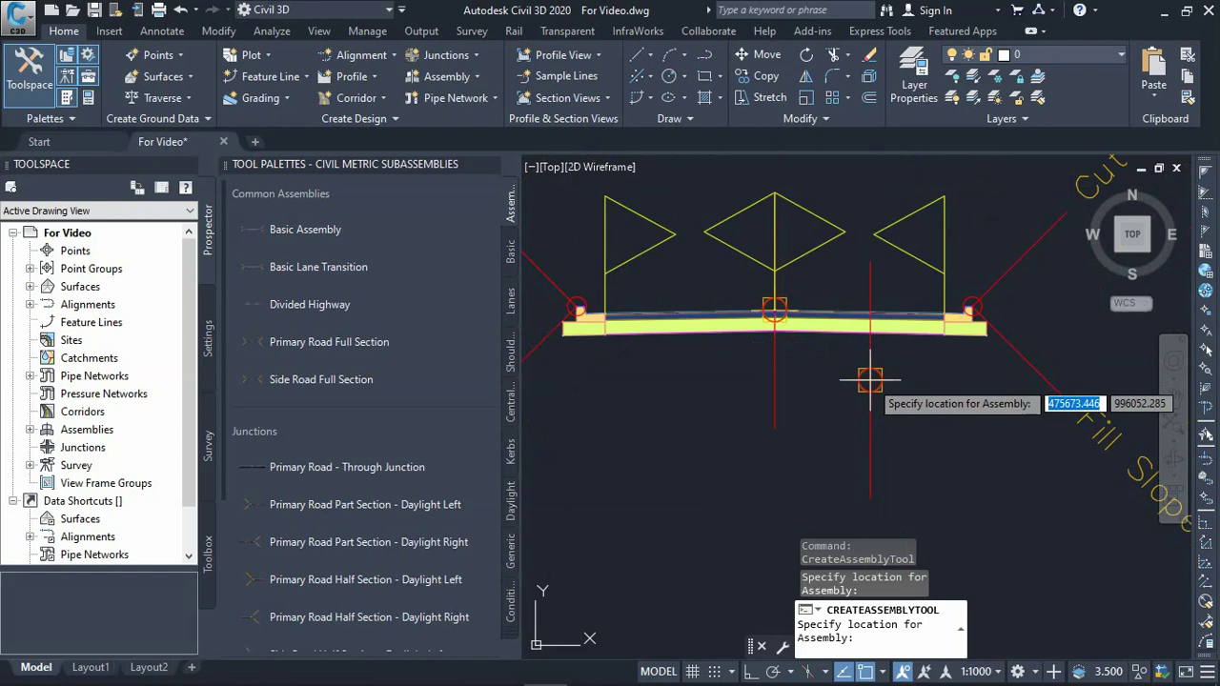
key(Escape)
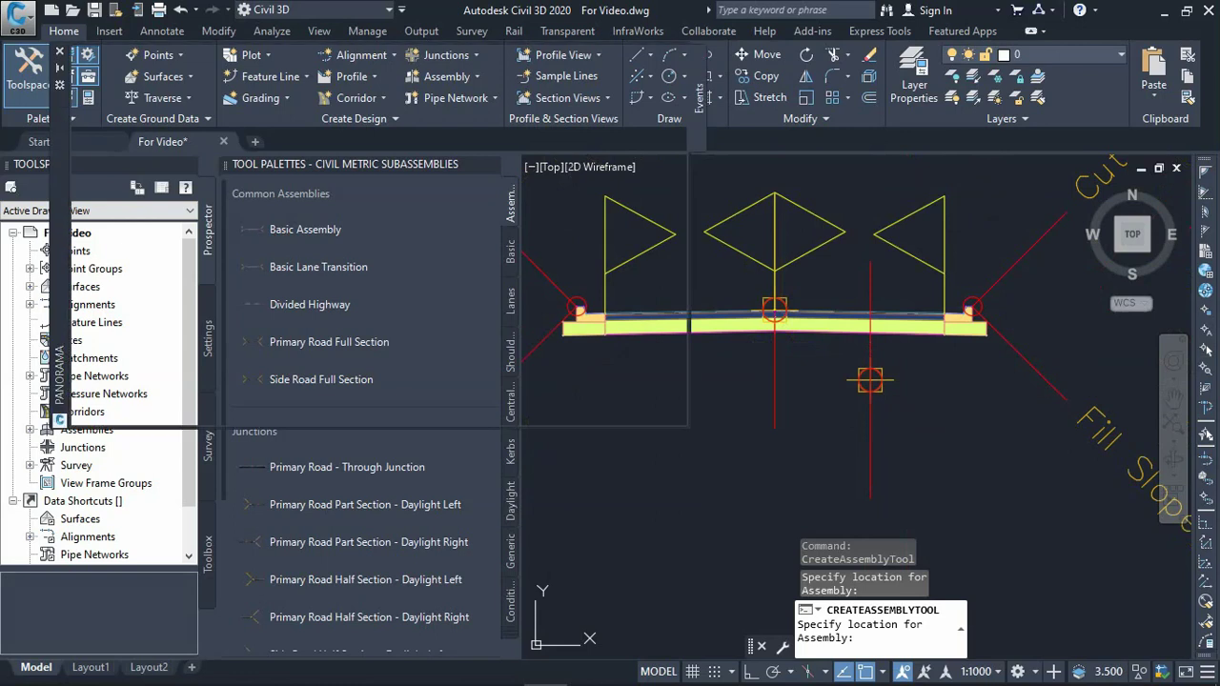
key(Escape)
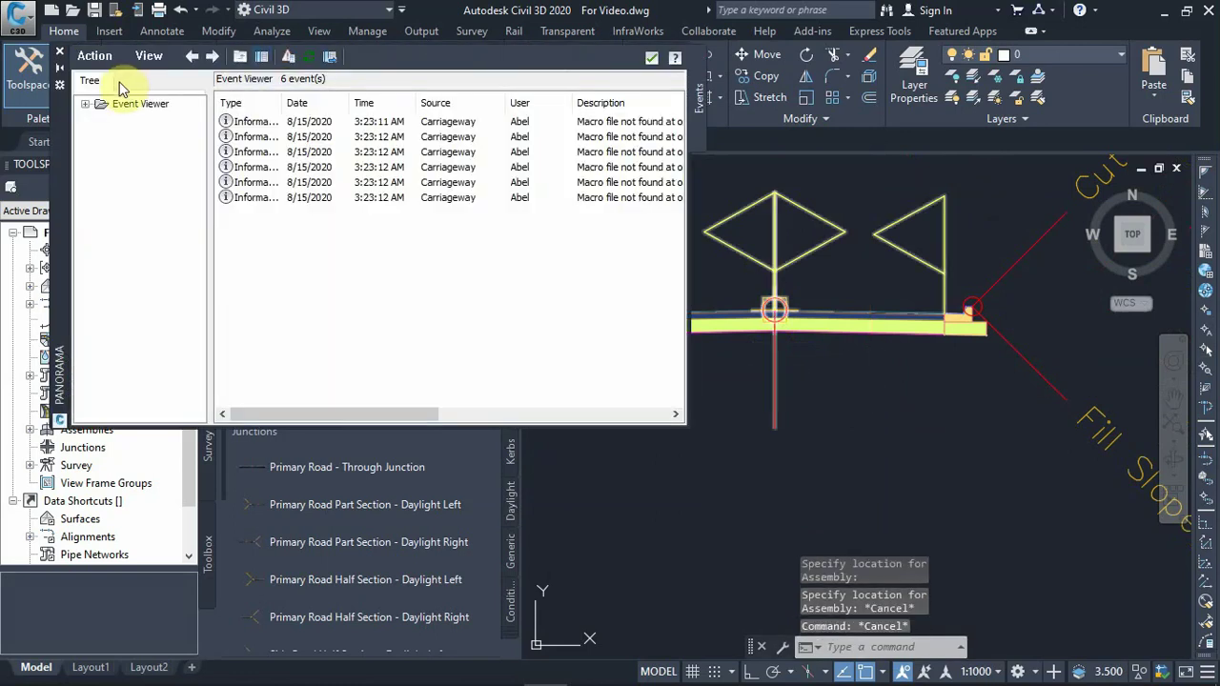
click(59, 55)
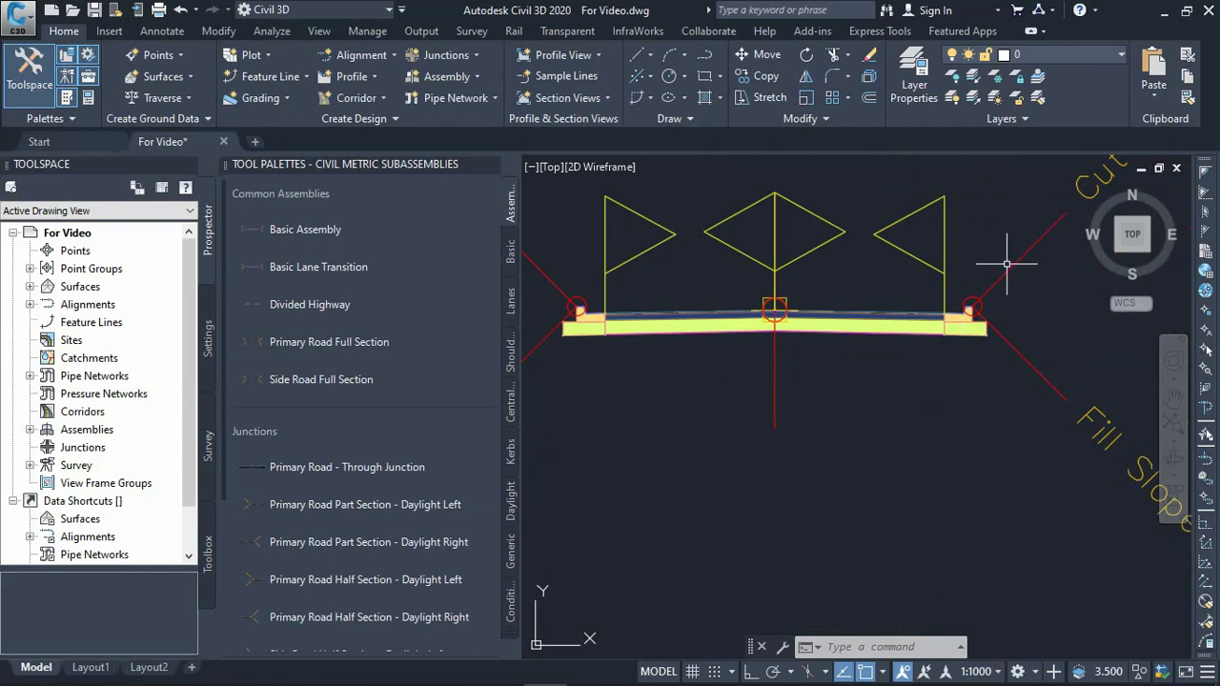
Step: Show the parameters of the assembly's LaneSuperelevationAOR - (Right) subassembly in its properties
scroll(838, 391, down, 6)
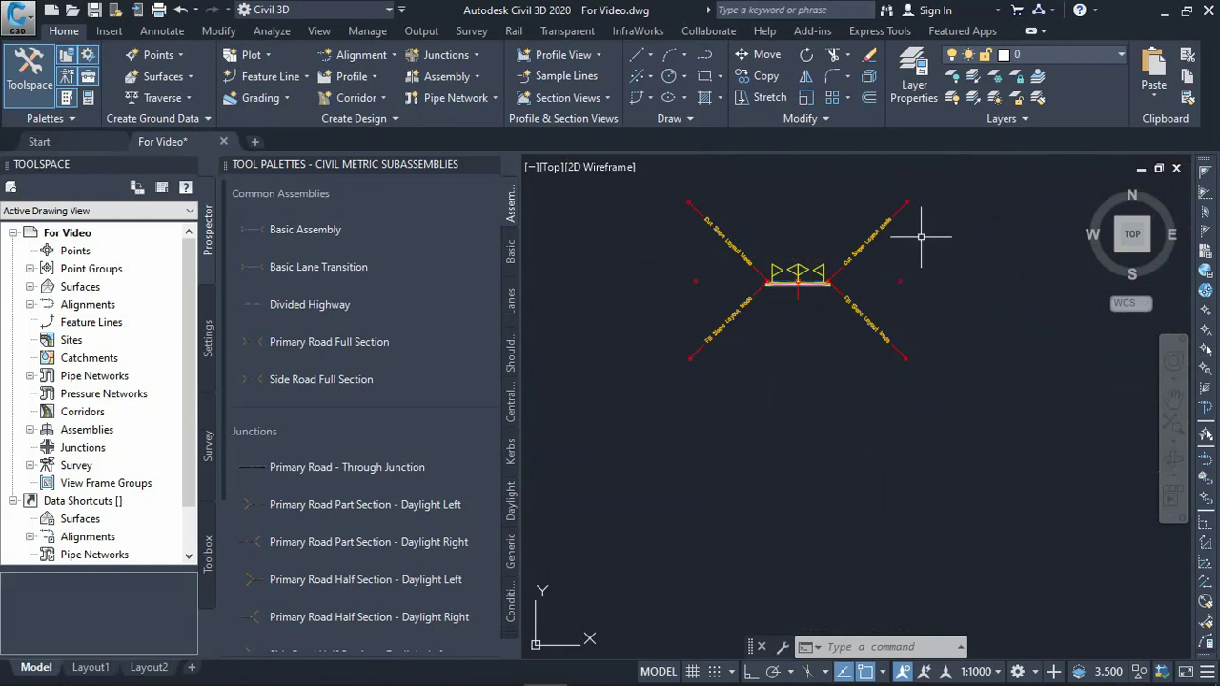
scroll(796, 253, up, 5)
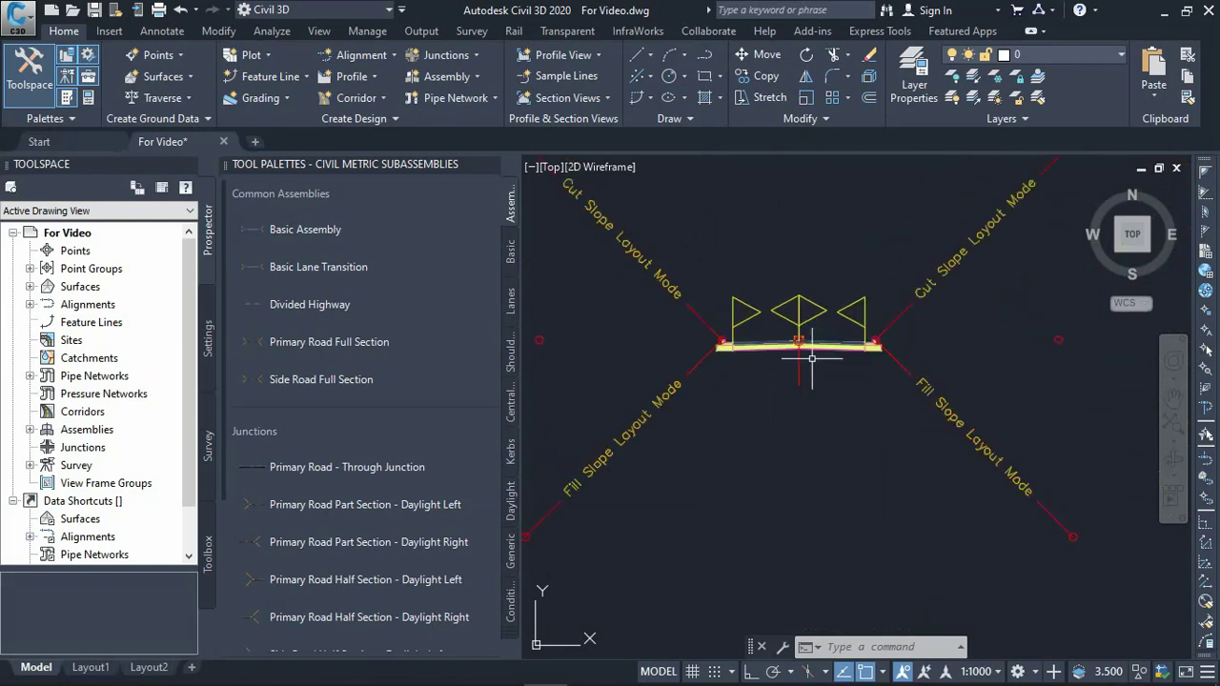
scroll(812, 358, down, 5)
scroll(810, 355, up, 5)
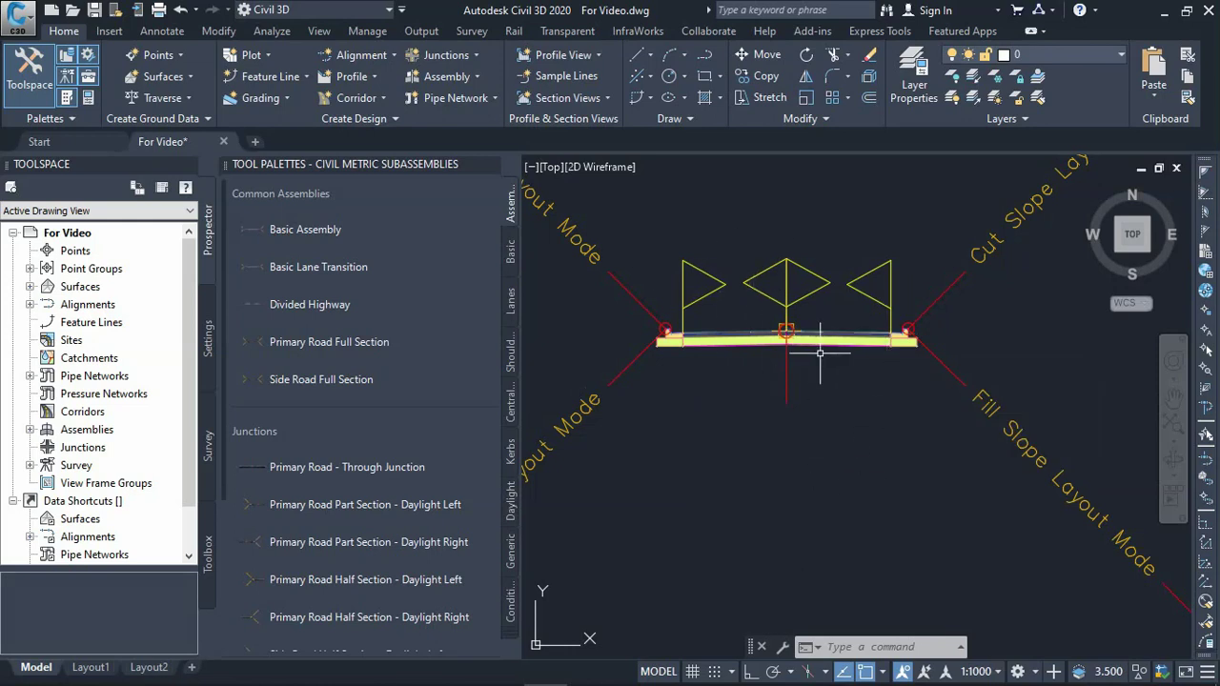
scroll(848, 379, up, 2)
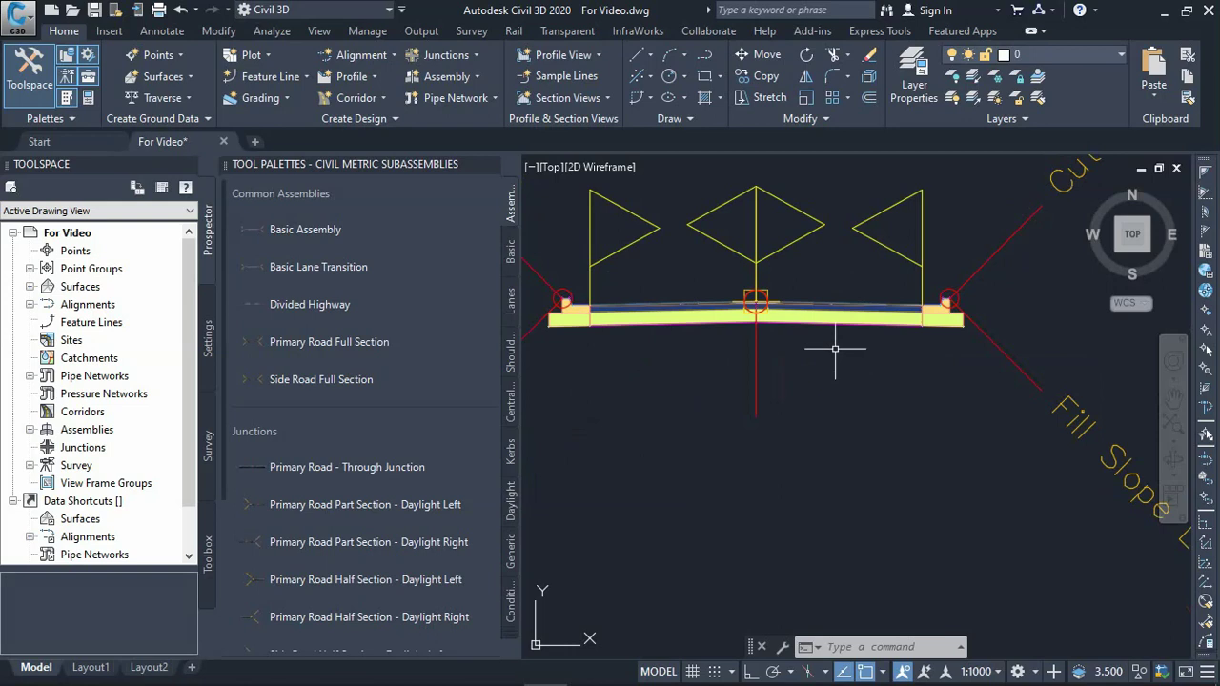
click(844, 309)
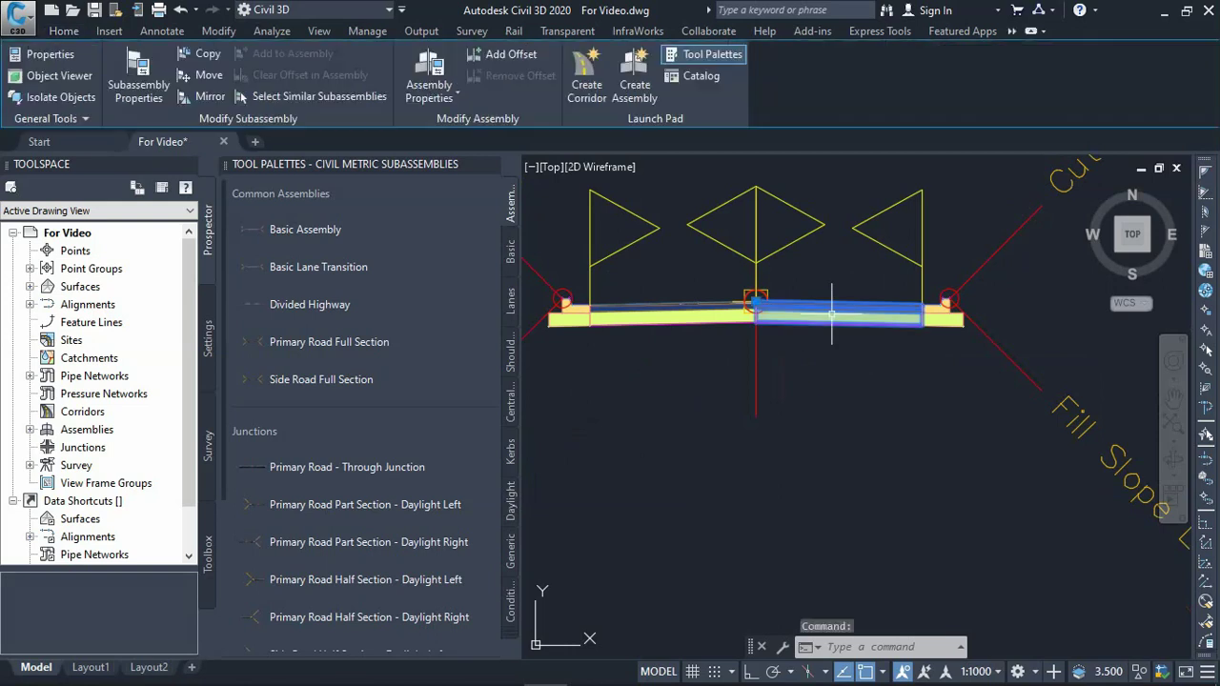
click(140, 87)
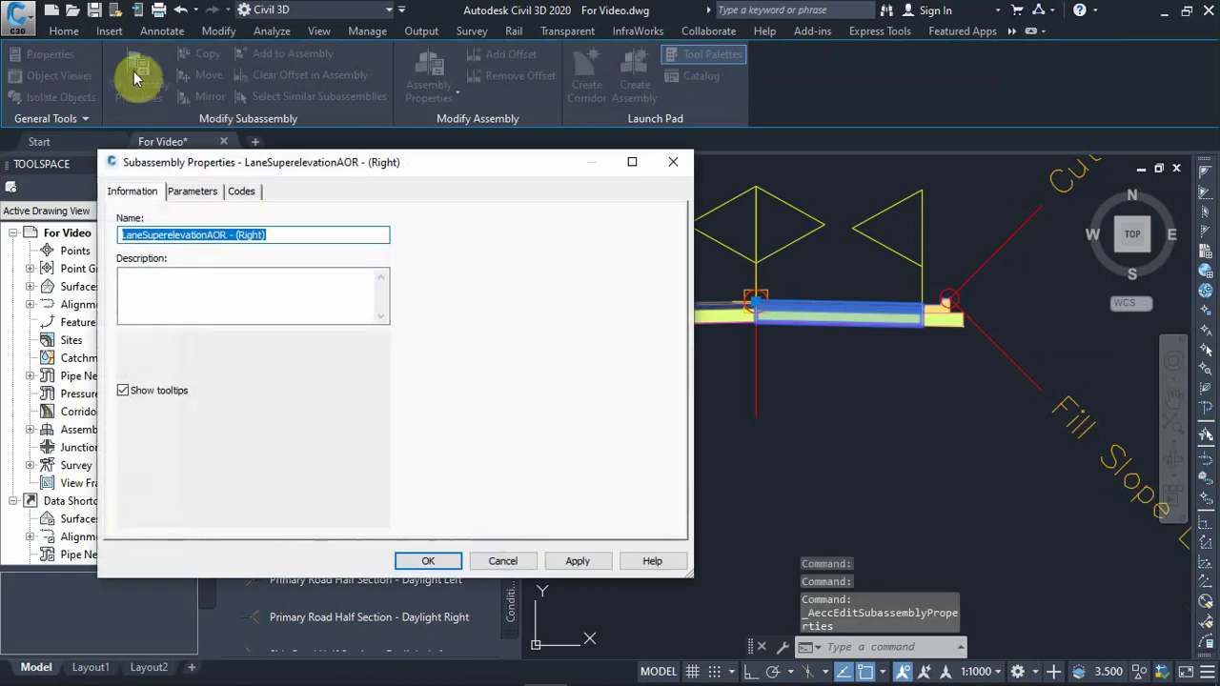
drag(239, 170, 386, 179)
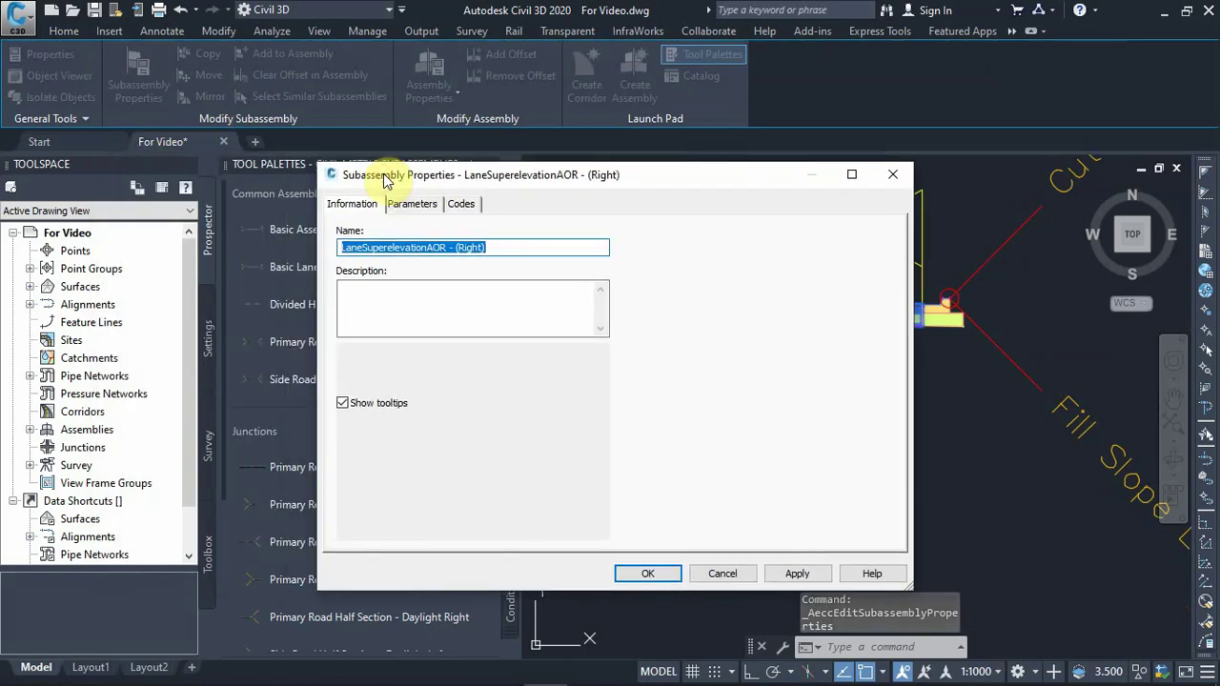
click(425, 206)
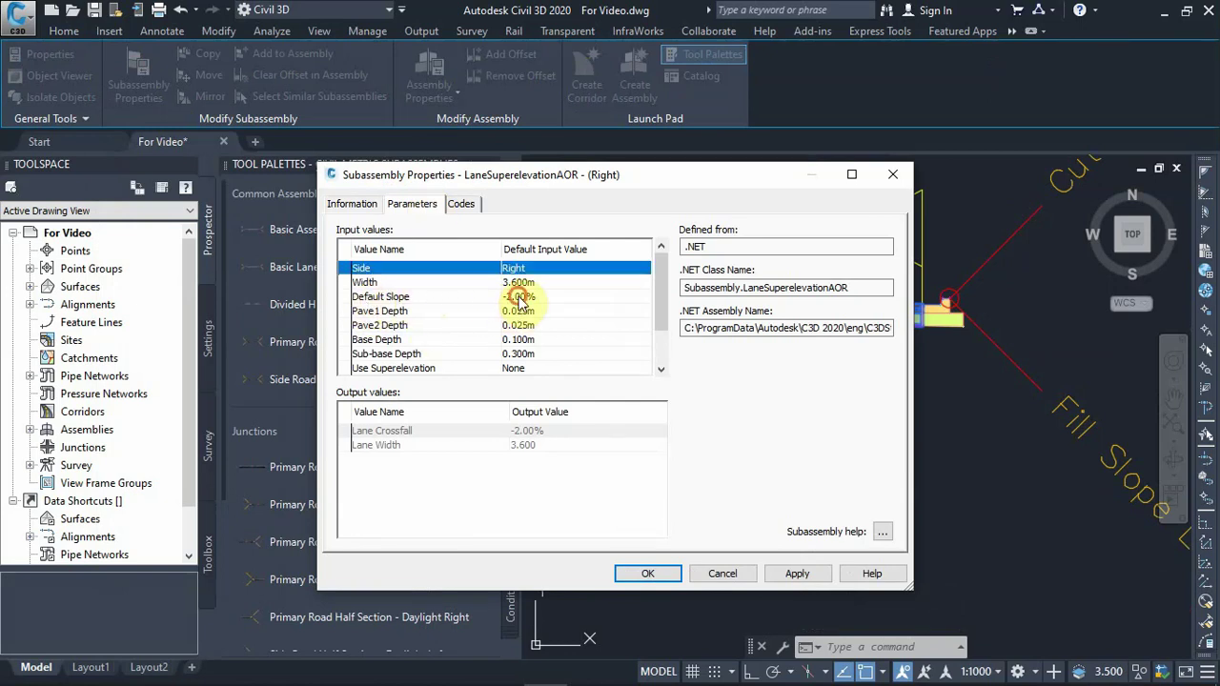
Step: Review the right lane subassembly's width, default slope, pavement, base and sub-base depth parameters, and close its properties without changes
click(524, 298)
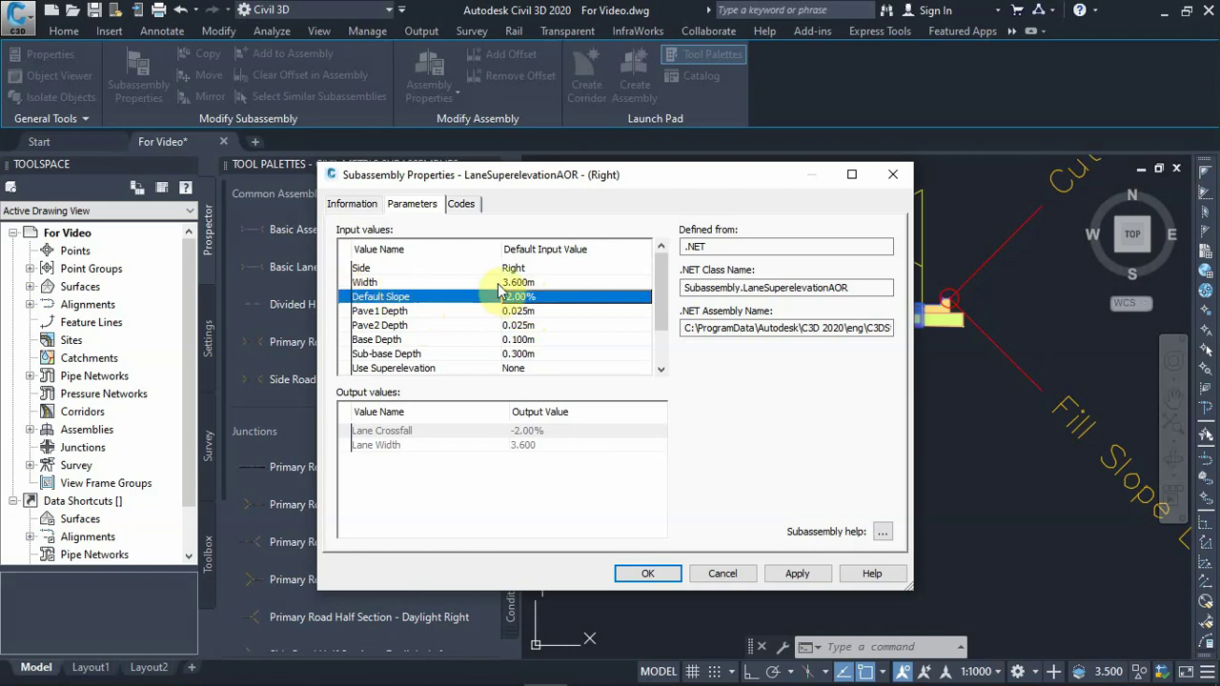
click(507, 284)
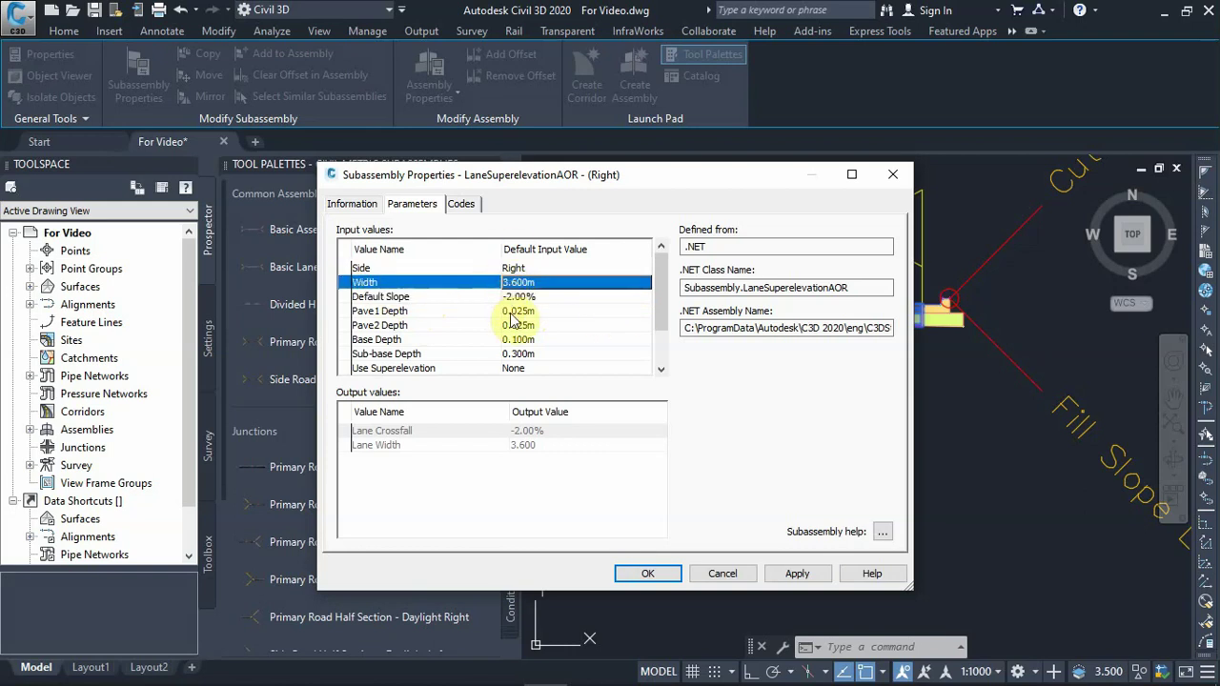
scroll(513, 324, down, 2)
scroll(513, 329, up, 2)
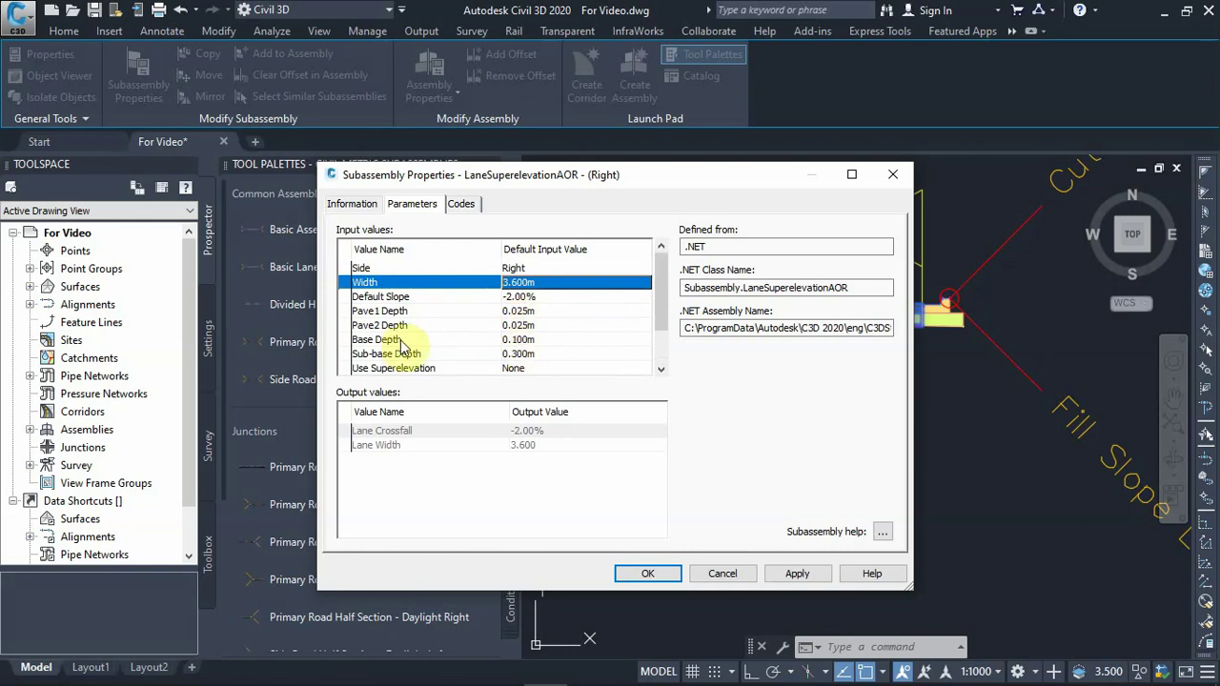
click(391, 312)
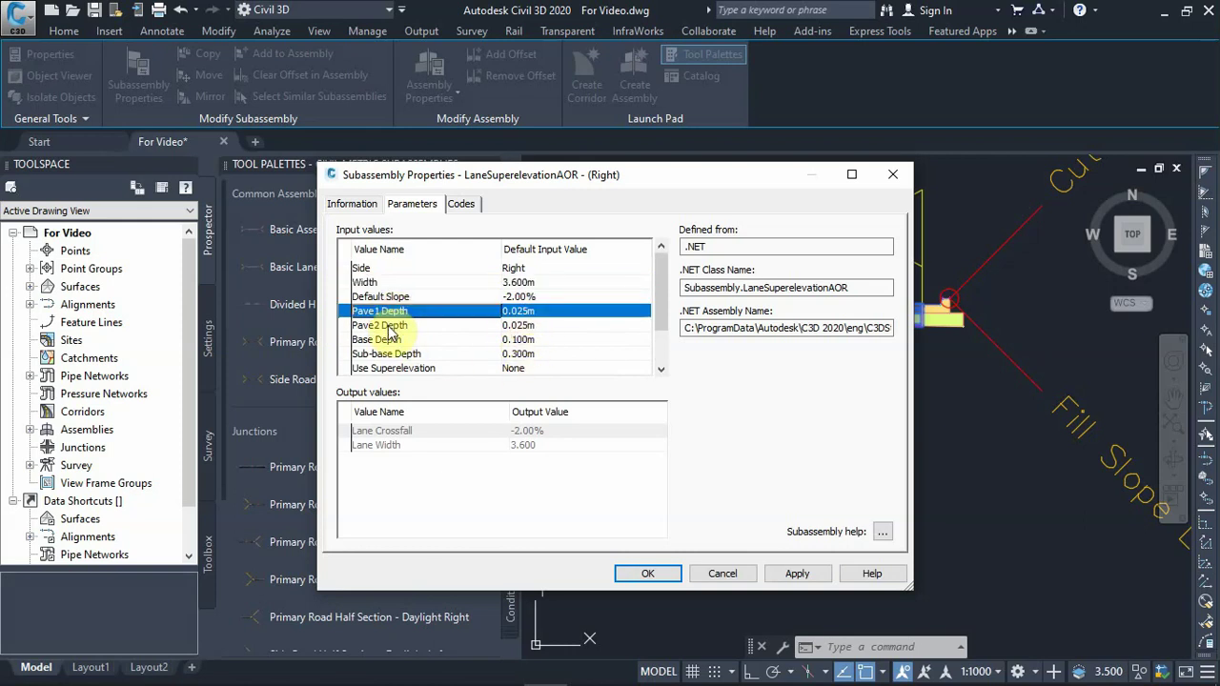
click(391, 328)
click(391, 353)
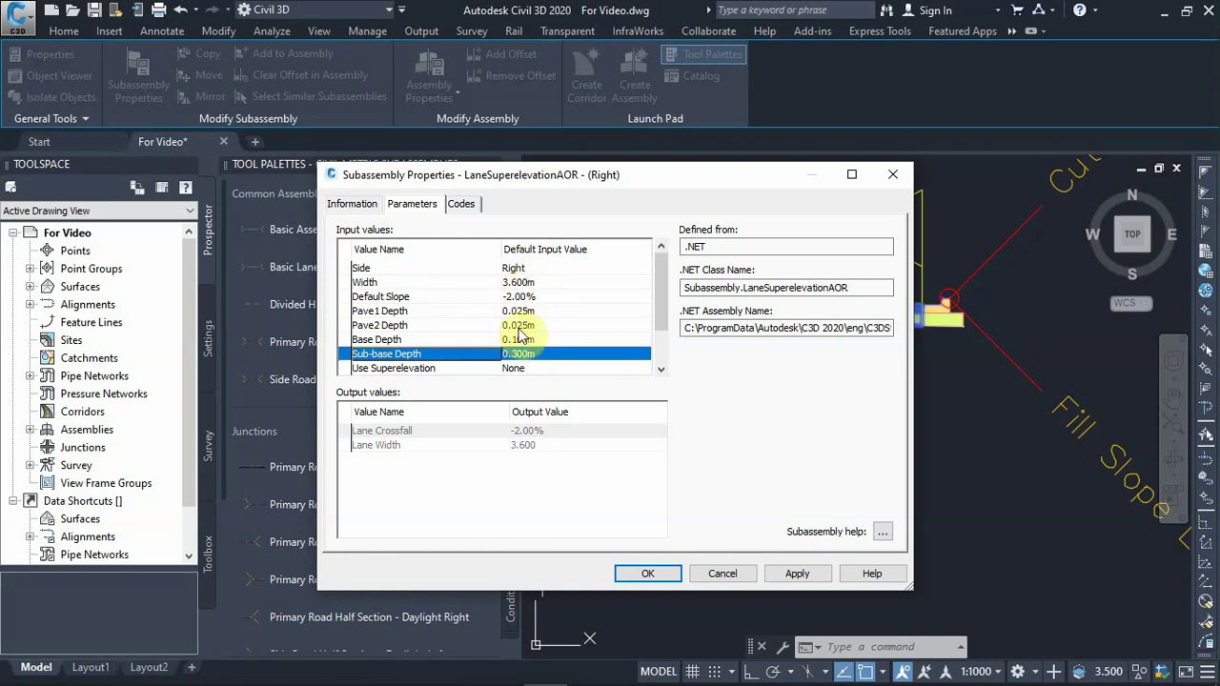
drag(659, 184, 542, 182)
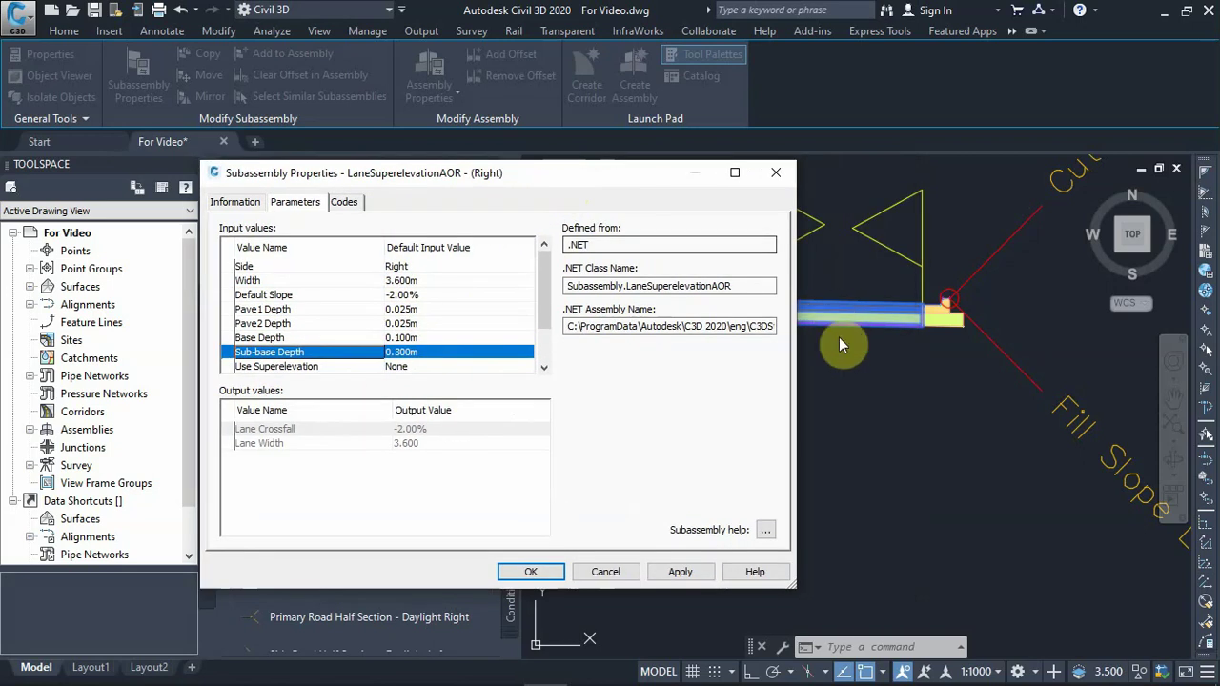
click(417, 280)
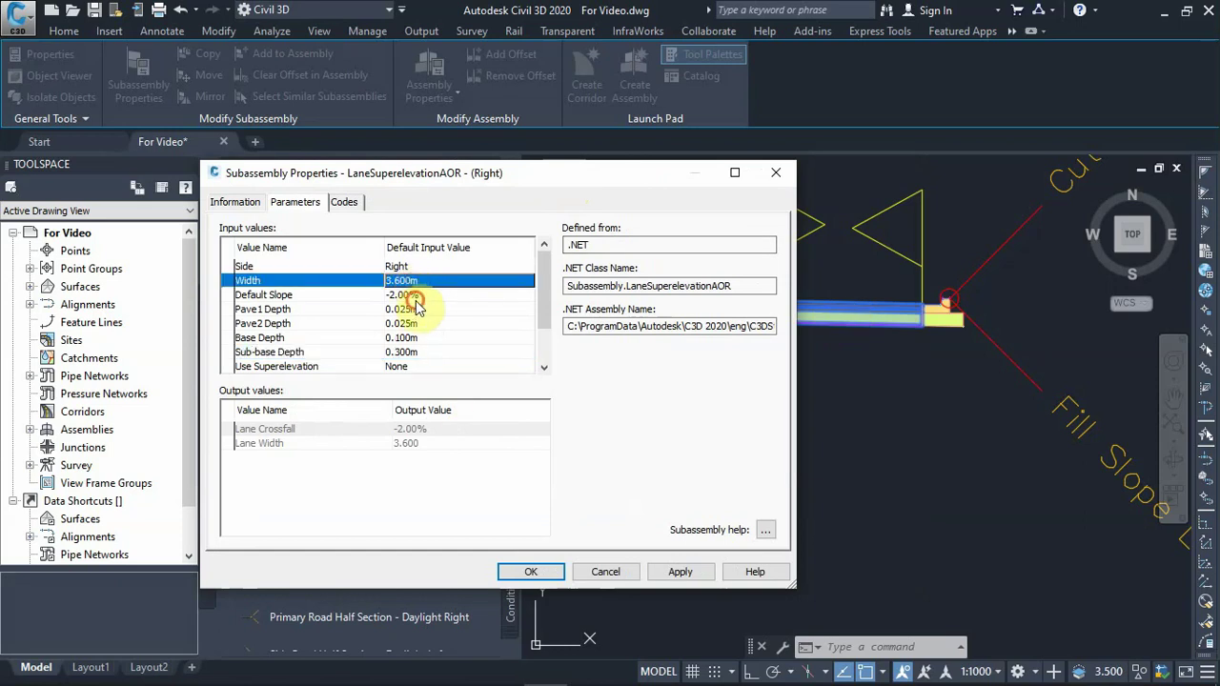
click(415, 298)
click(417, 323)
click(605, 572)
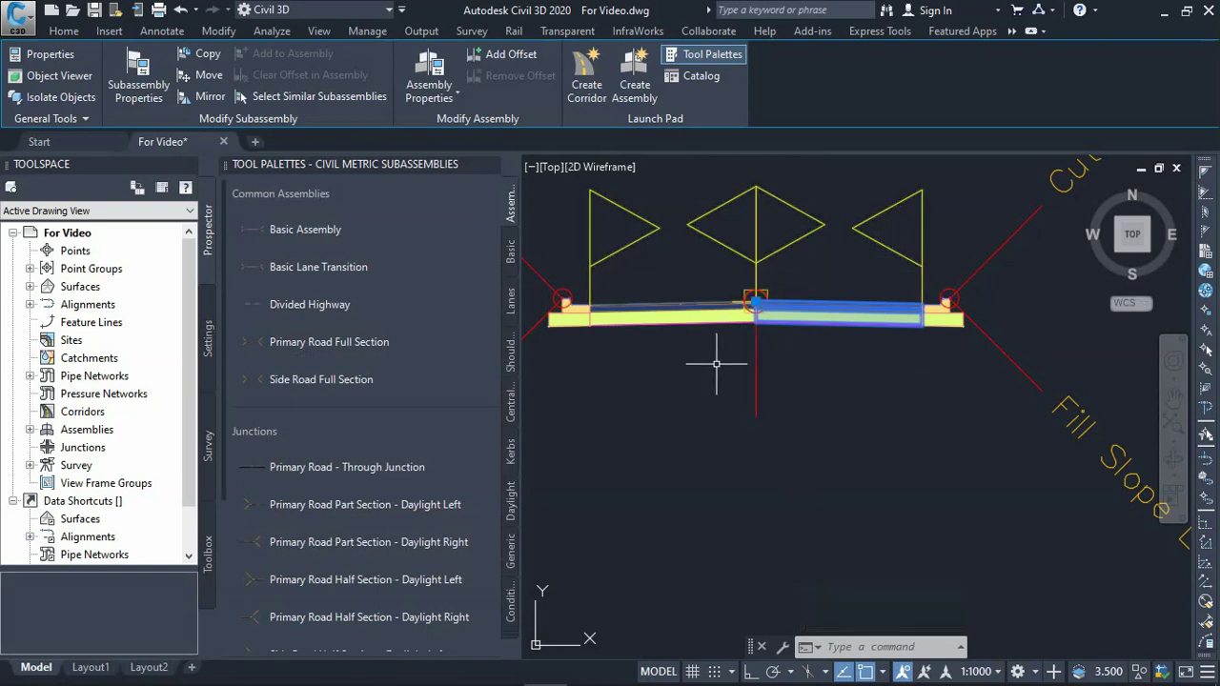
Step: Deselect the lane subassembly and close the subassembly tool palettes
scroll(801, 346, down, 8)
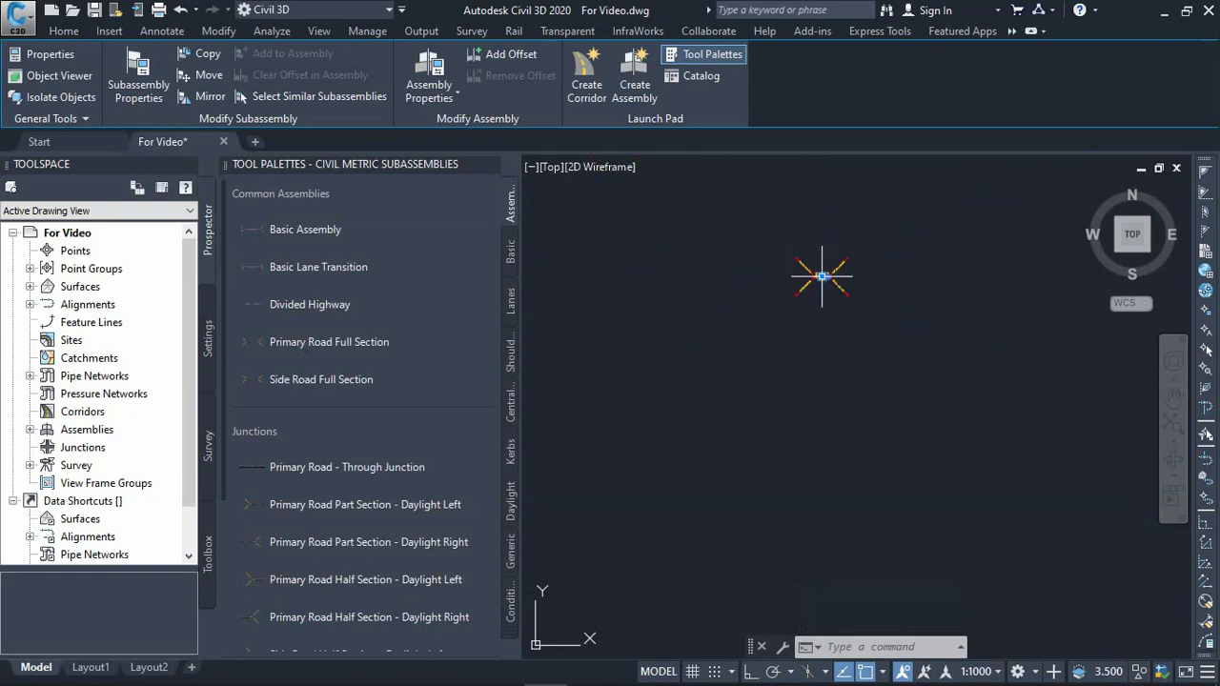
key(Escape)
key(Escape)
key(Escape)
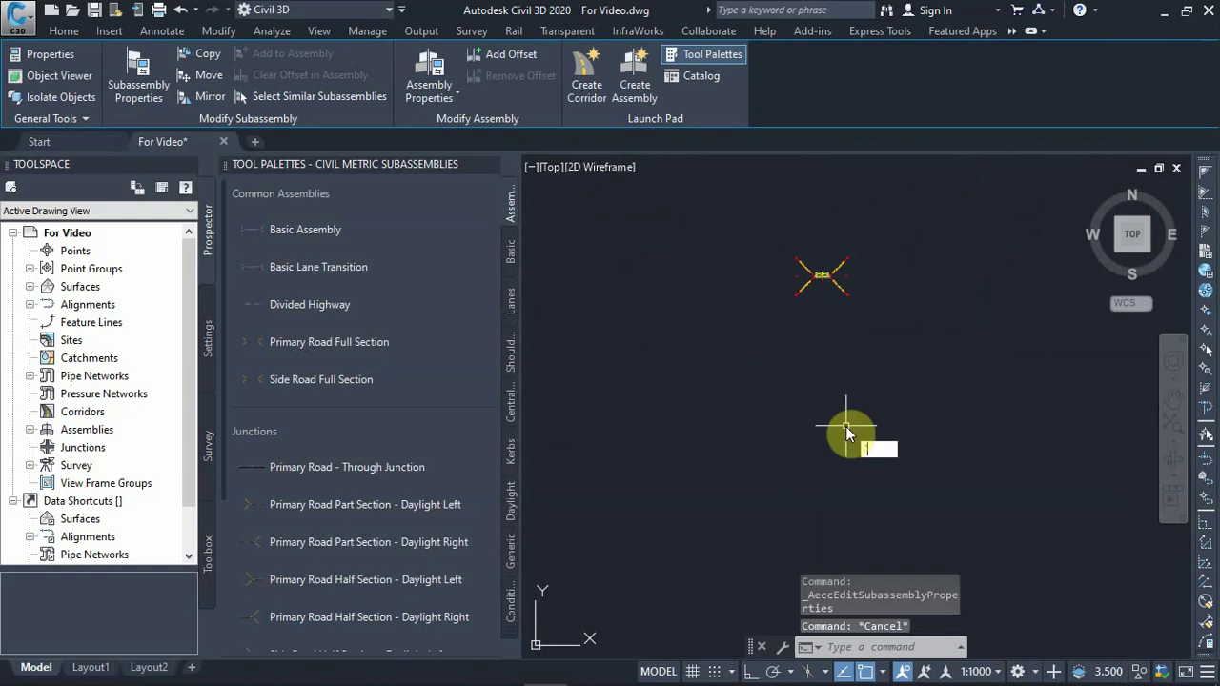
click(490, 164)
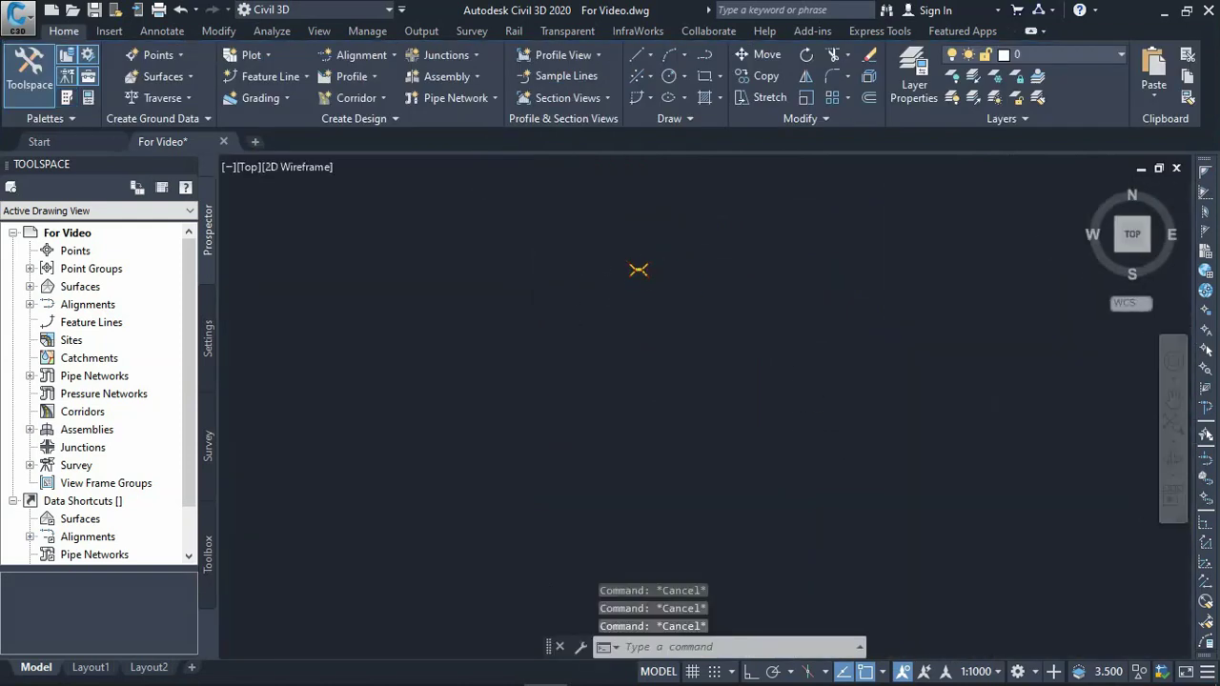
Step: Start creating a new assembly and name it "my Assembly"
scroll(716, 257, down, 5)
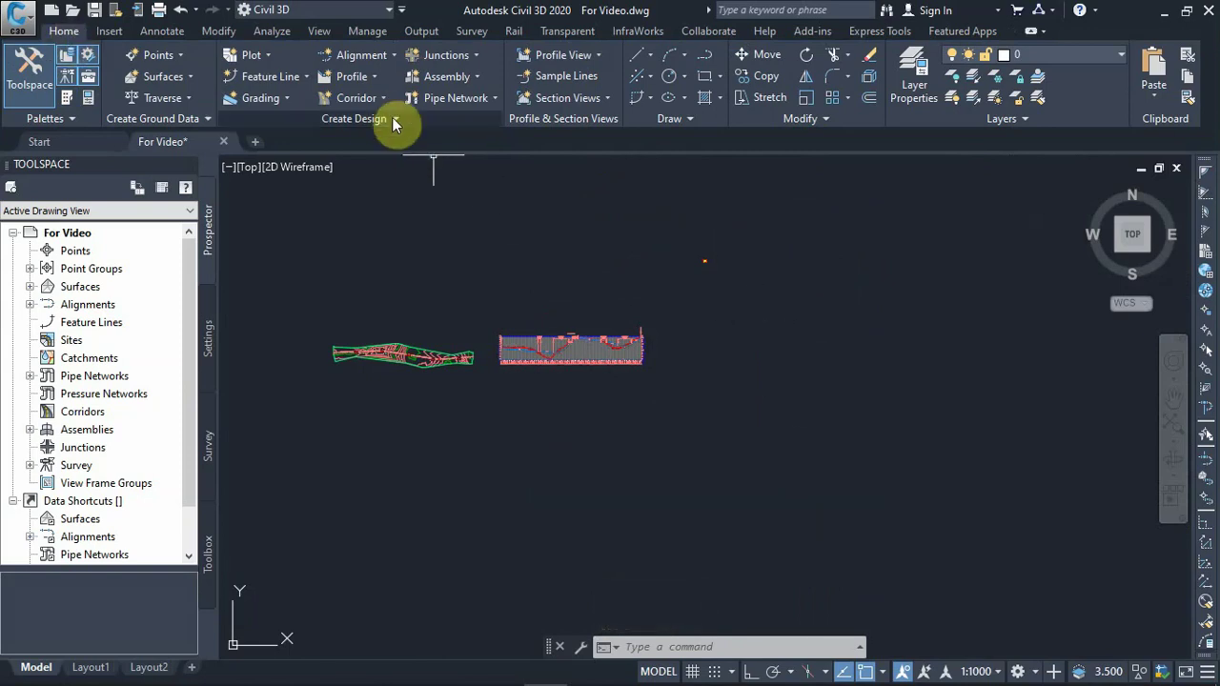
click(443, 82)
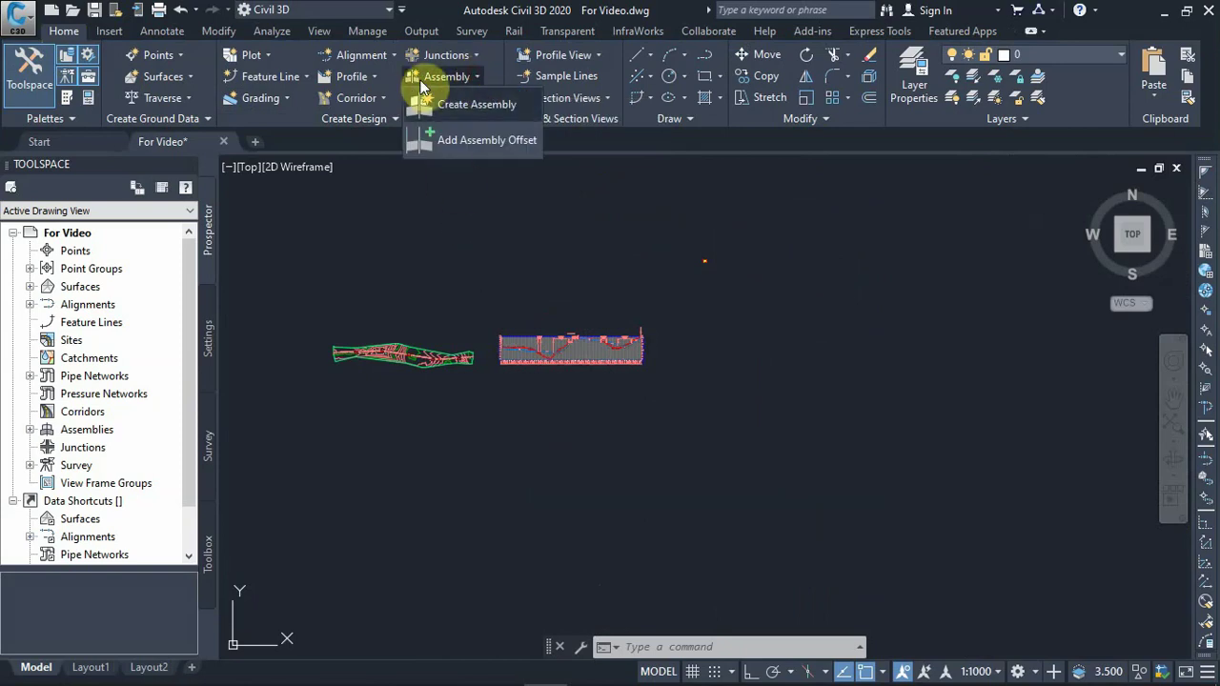
click(488, 107)
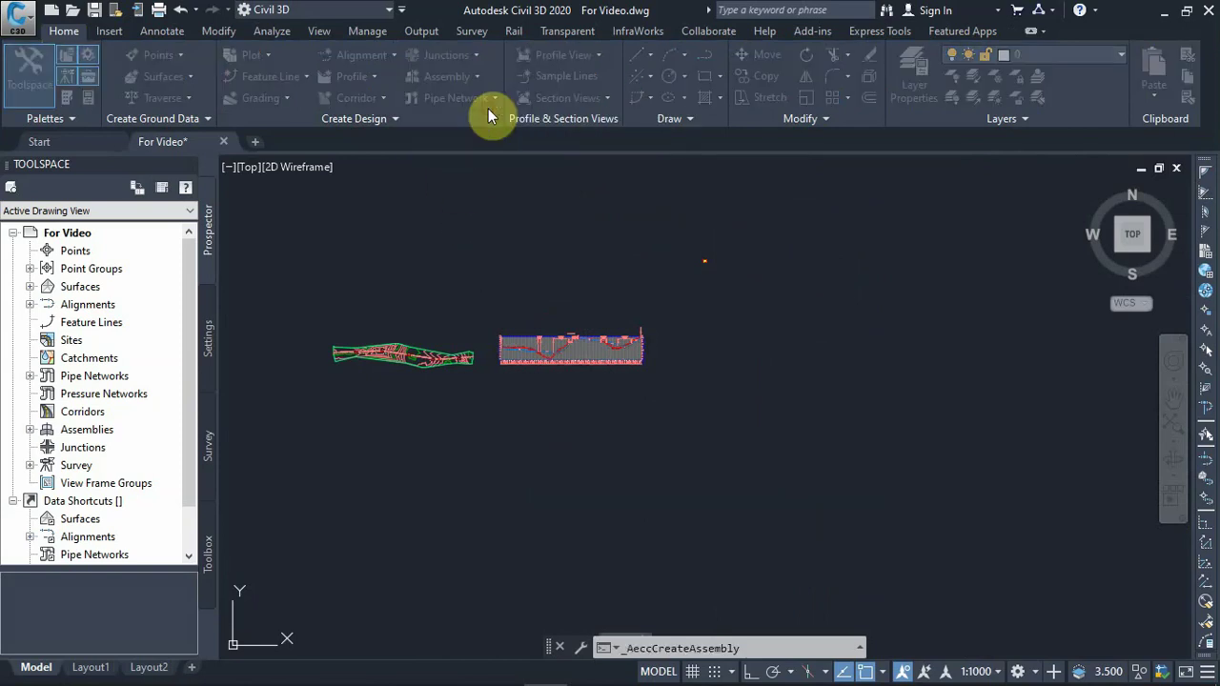
drag(504, 182, 112, 184)
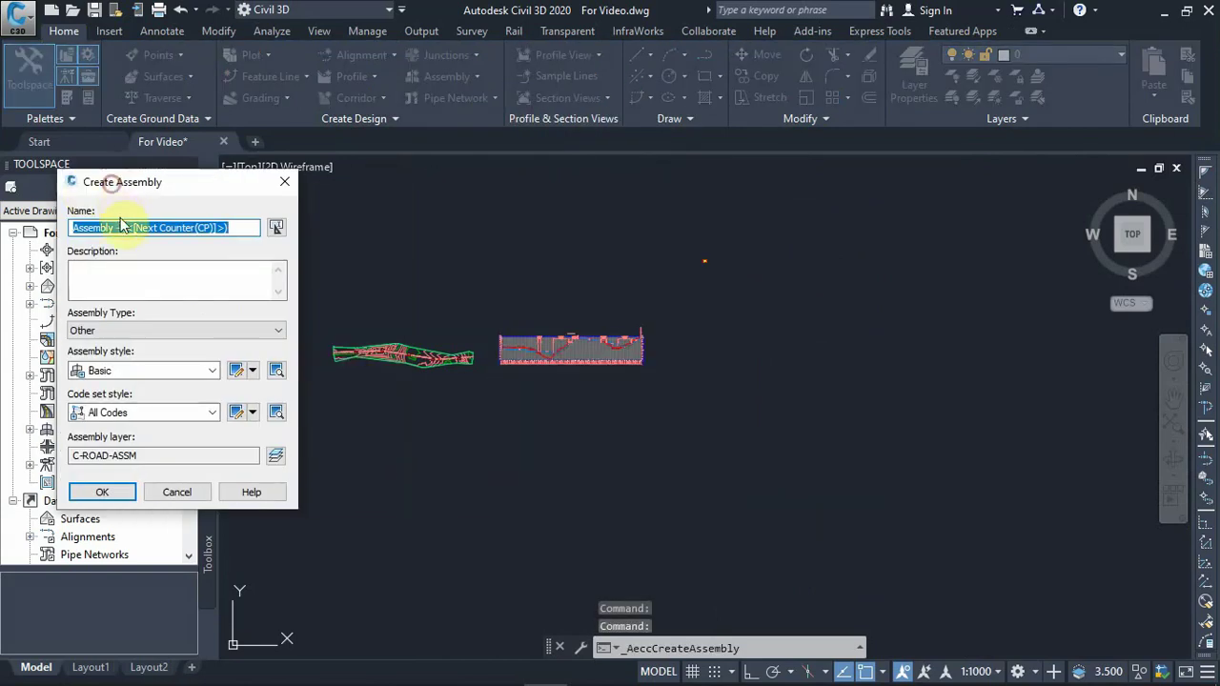
drag(252, 230, 117, 231)
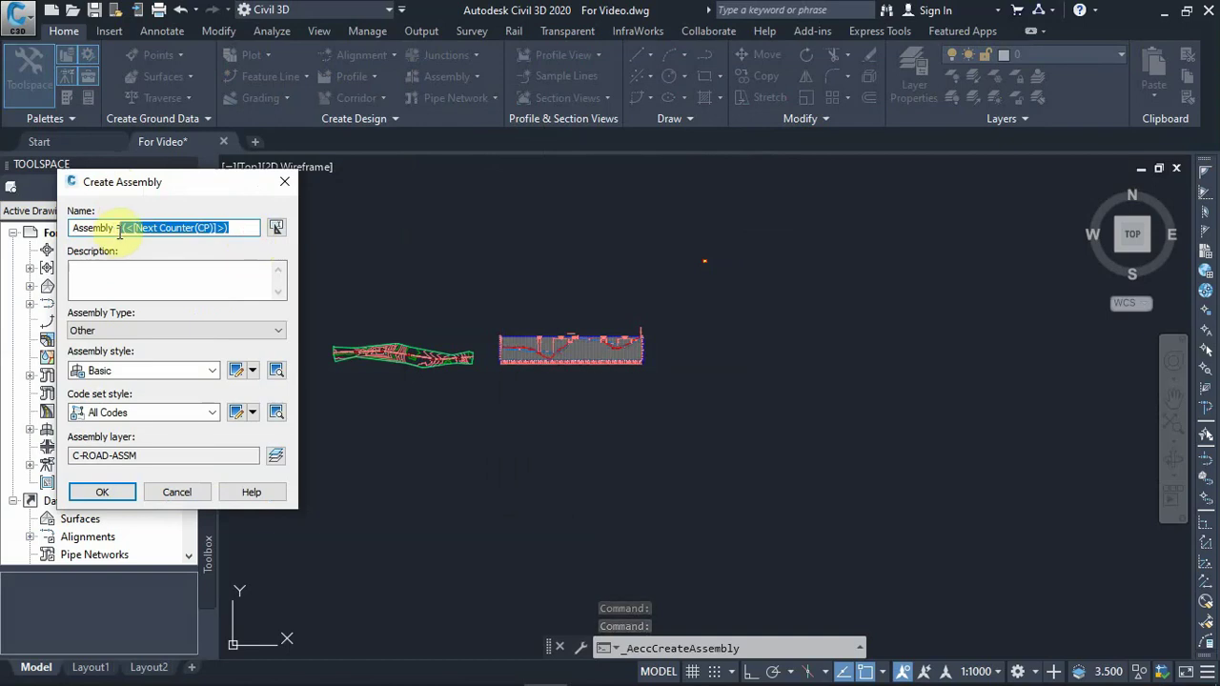
key(BackSpace)
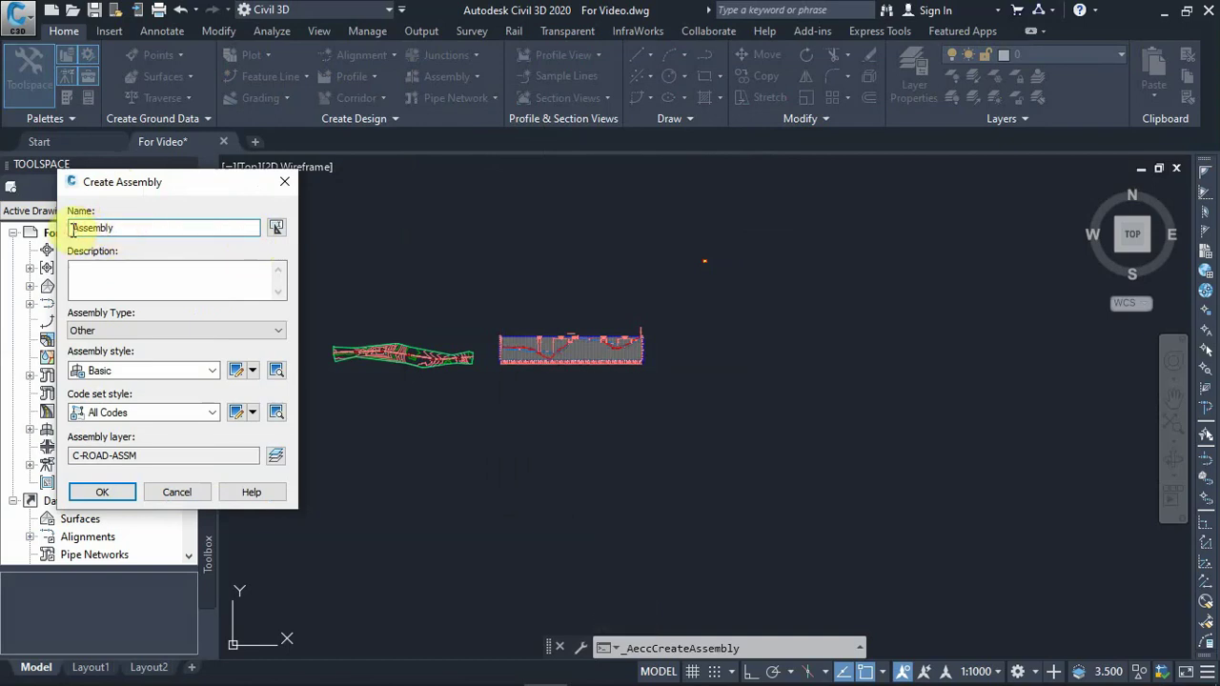
click(72, 229)
text(my)
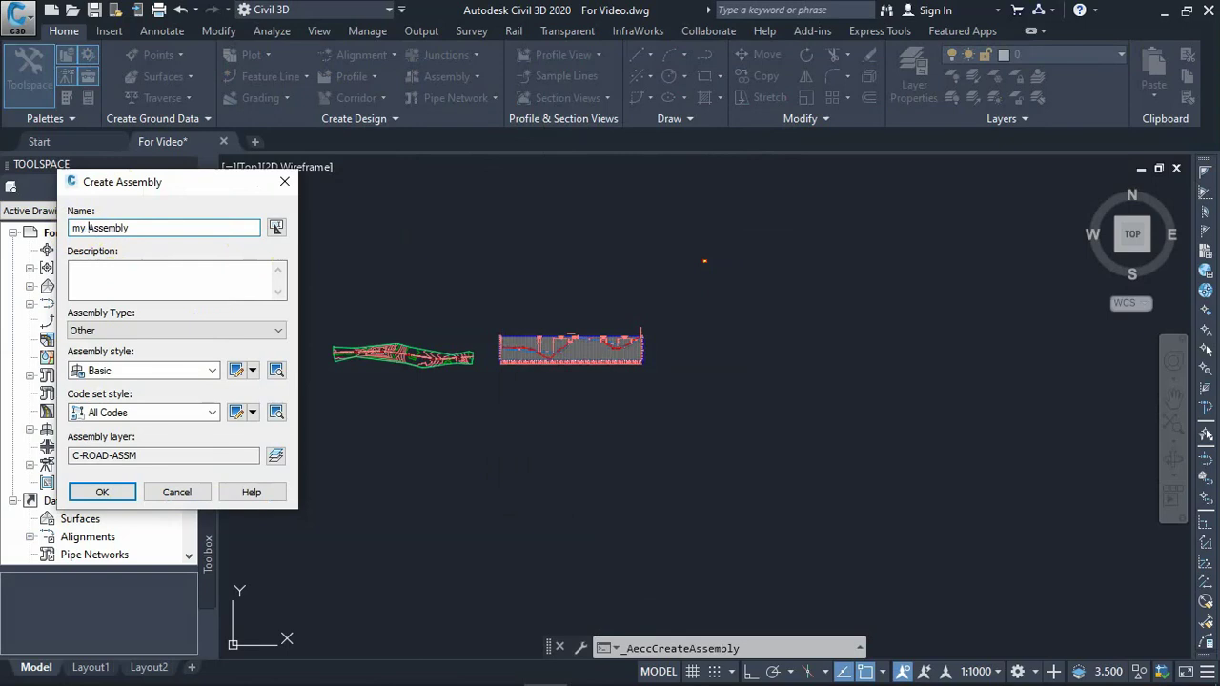
drag(91, 190, 119, 82)
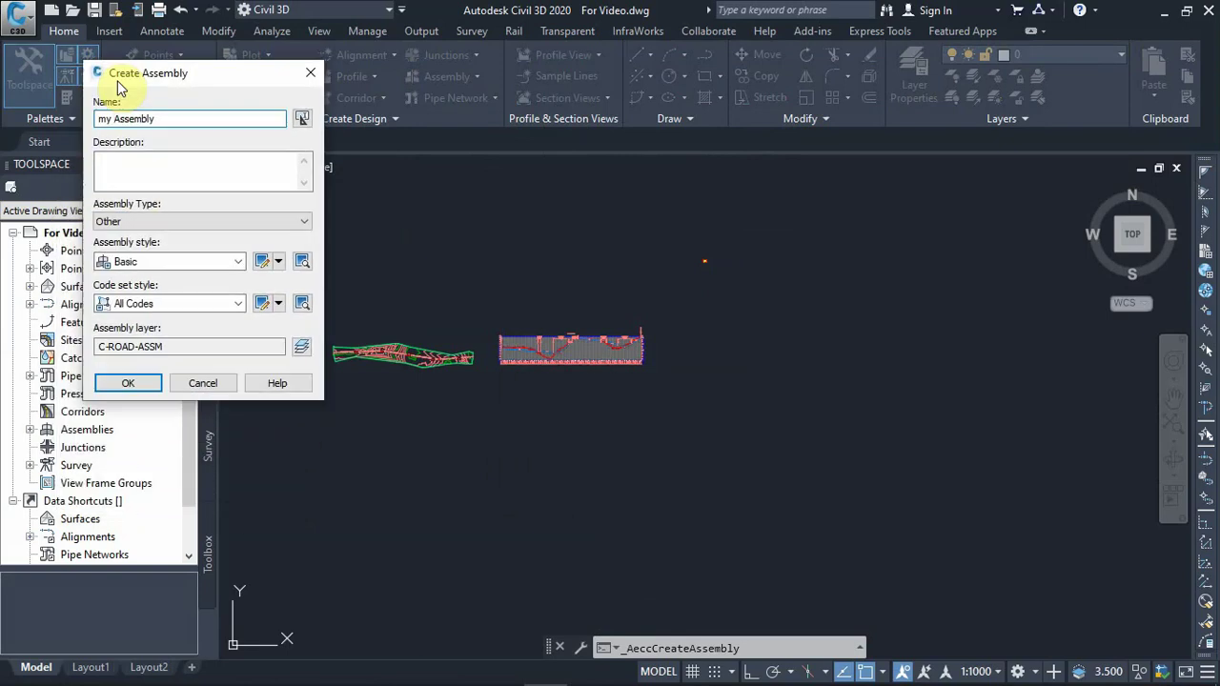
Step: Keep assembly type Other, style Basic and code set All Codes, and place the baseline beyond the profile view's end, below the first assembly
click(133, 222)
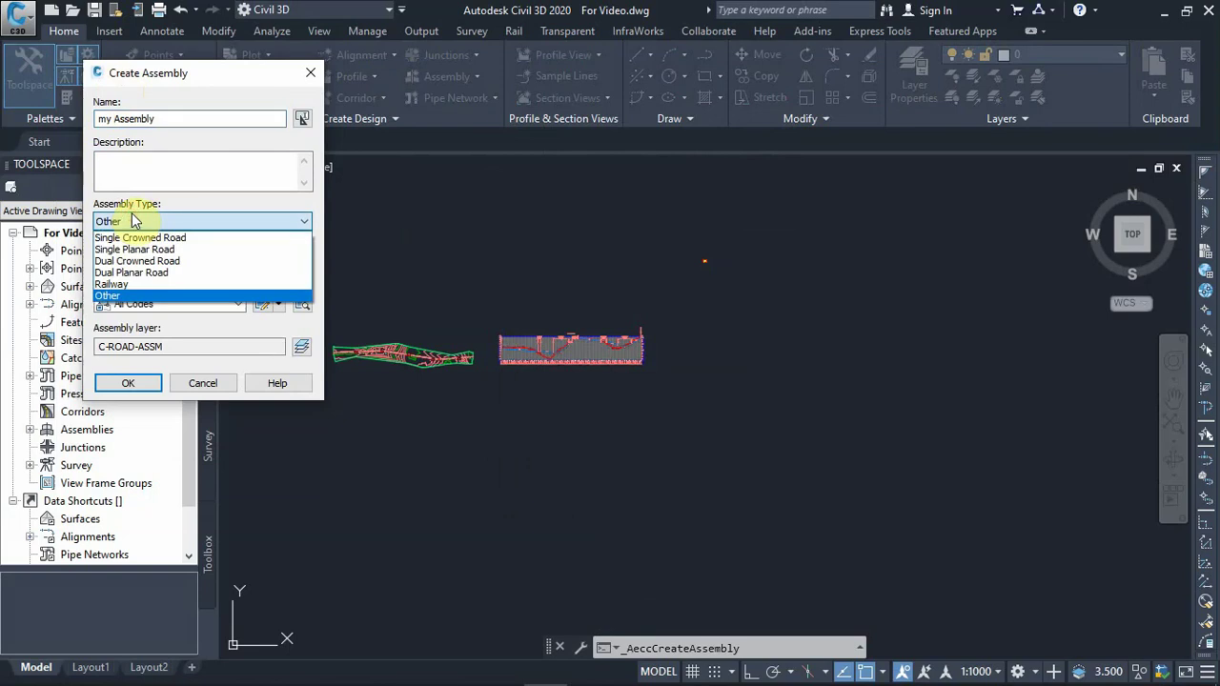
click(186, 203)
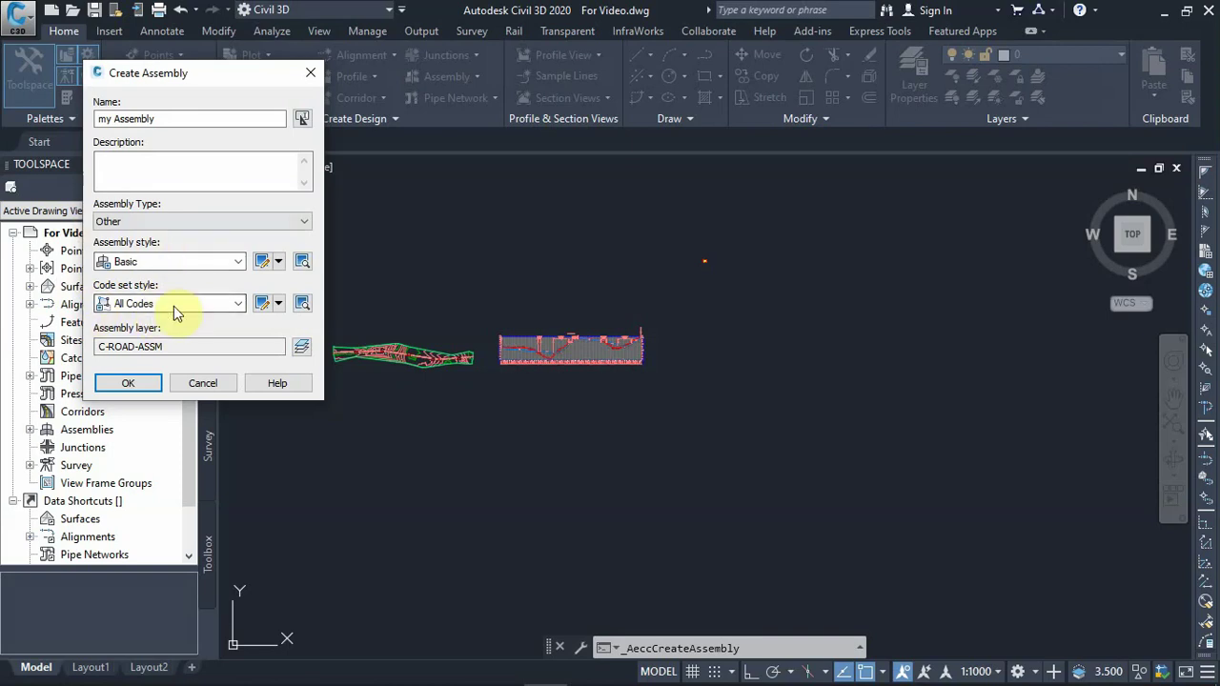
click(236, 305)
click(237, 305)
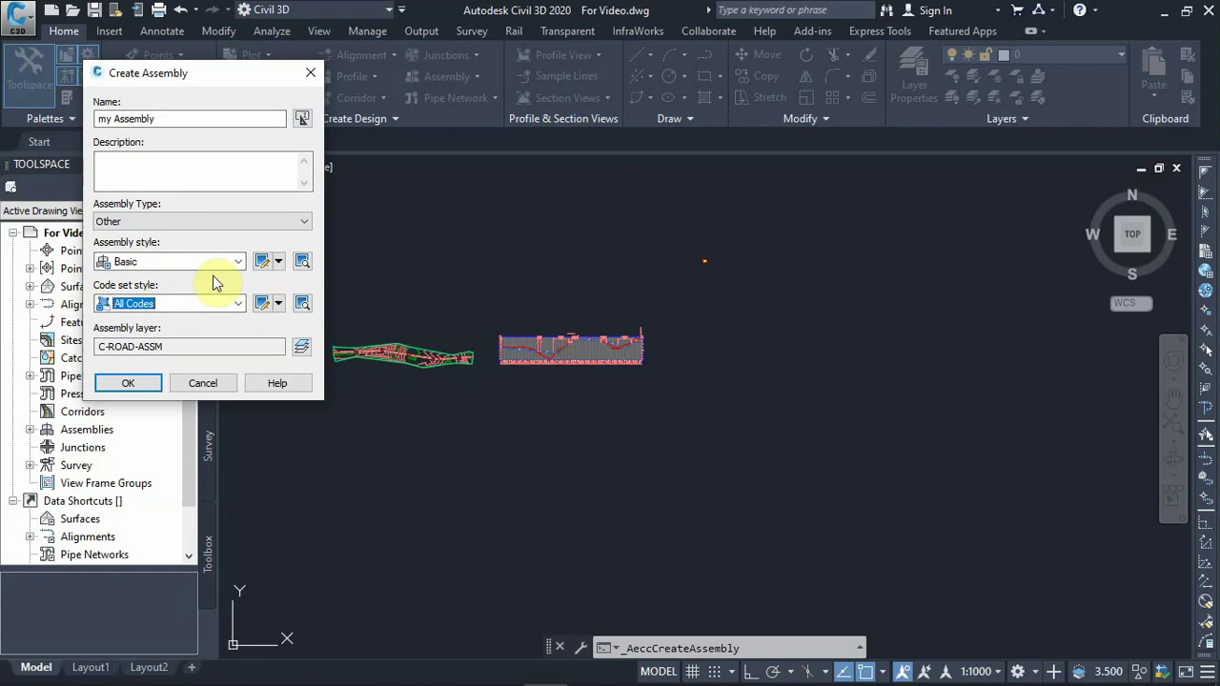
click(128, 383)
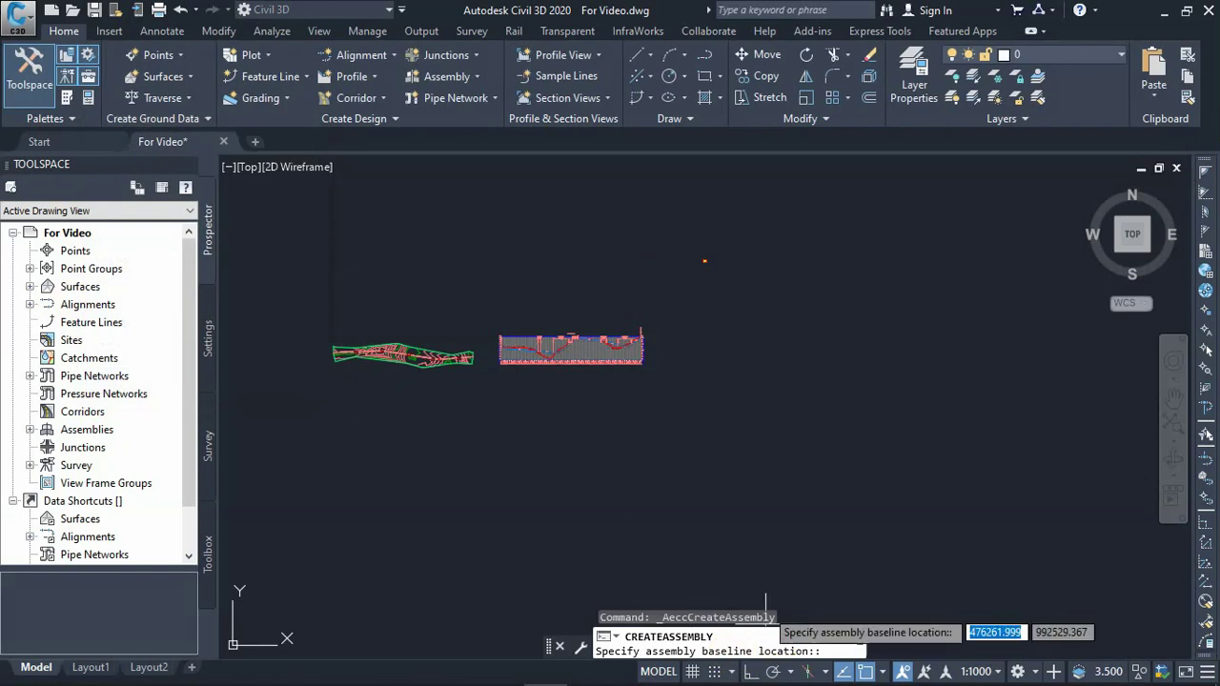
click(732, 354)
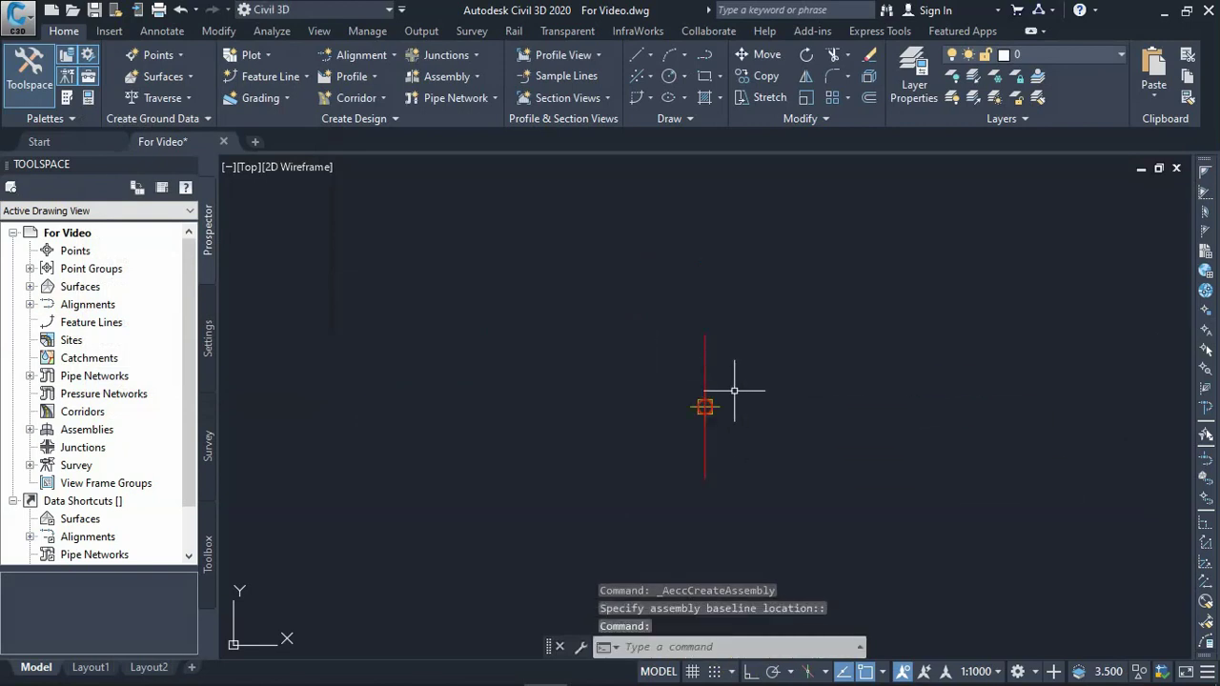
Step: Bring up the Civil Metric Subassemblies tool palettes beside the new assembly's baseline
scroll(705, 367, down, 3)
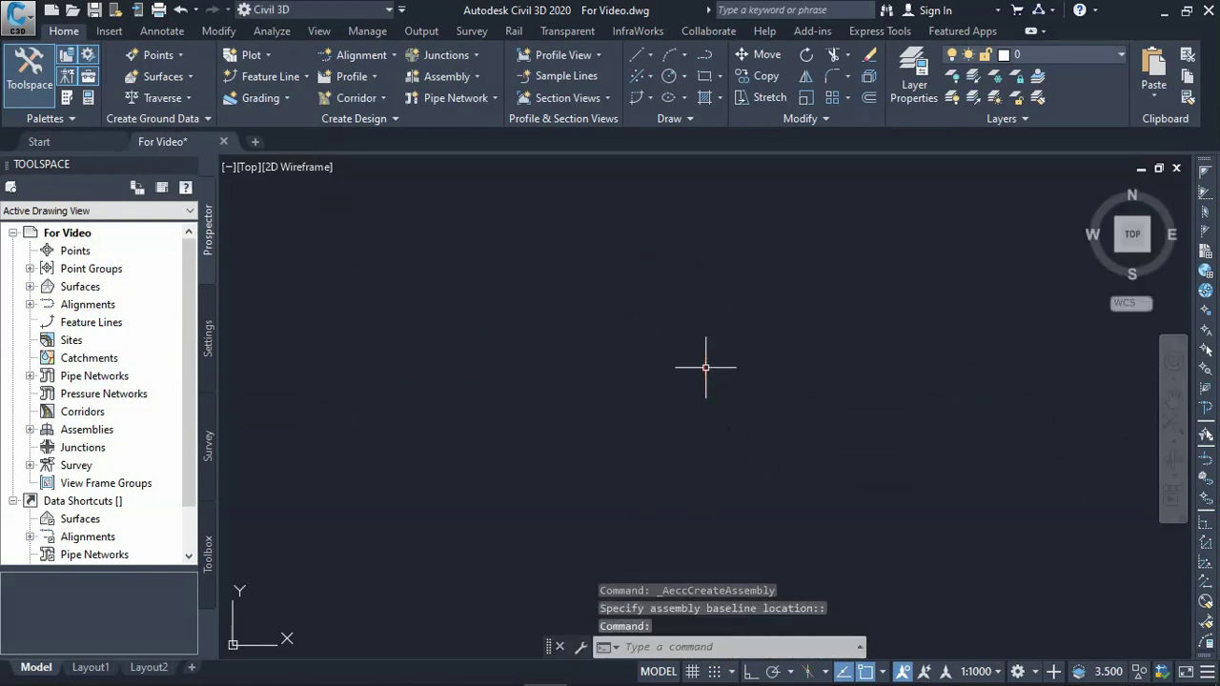
scroll(706, 367, down, 5)
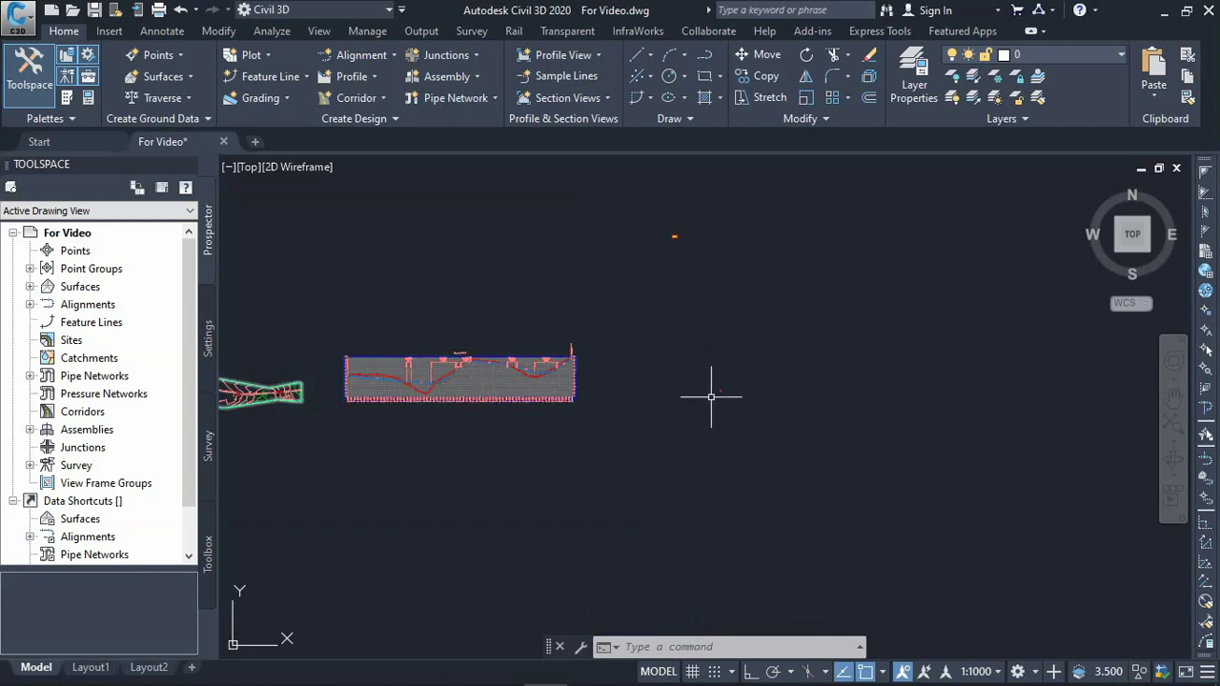
scroll(710, 396, up, 5)
scroll(748, 332, up, 6)
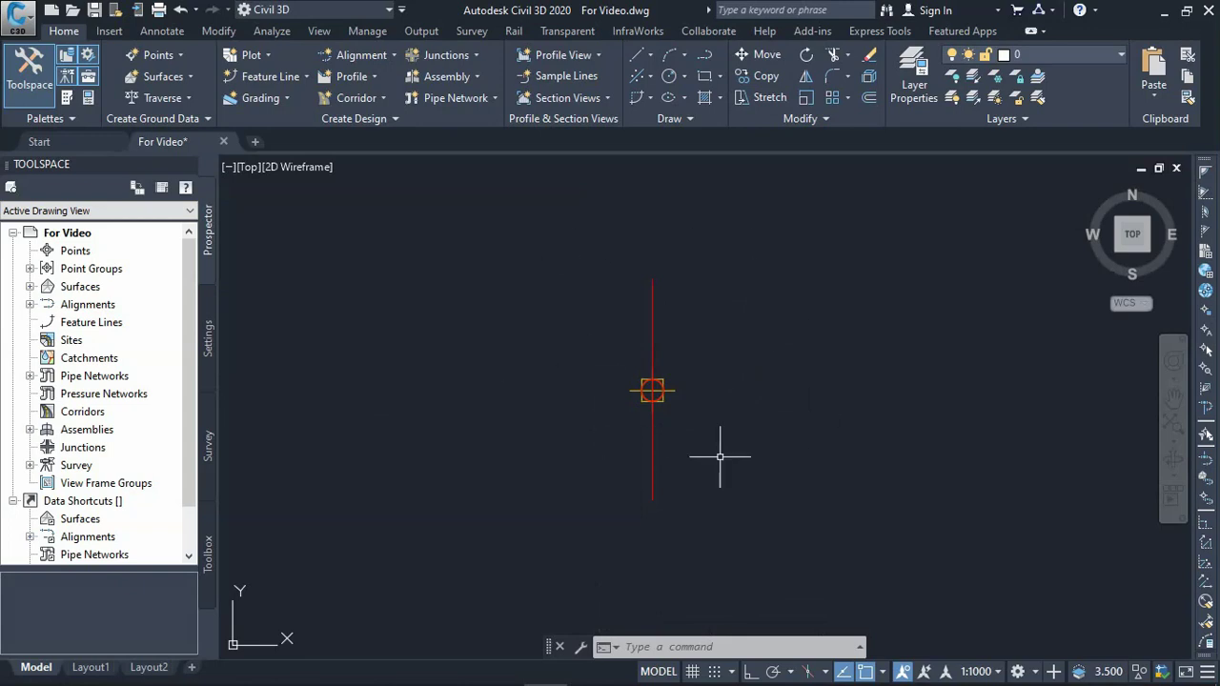
click(66, 98)
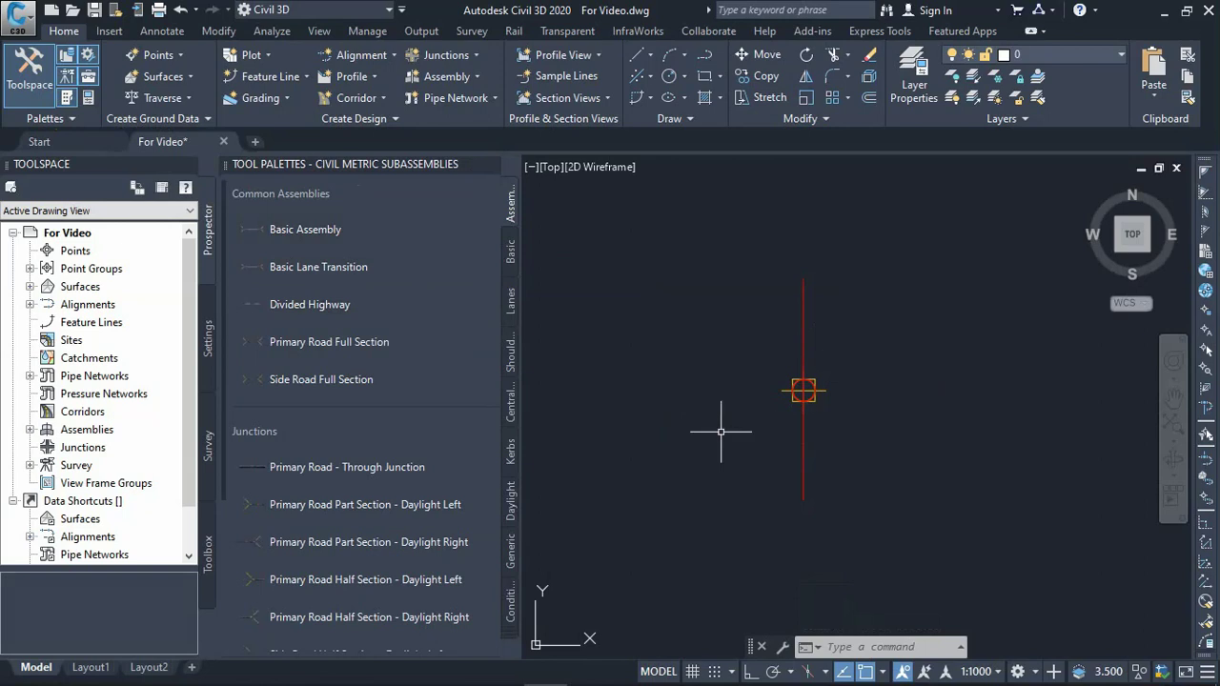
Step: Look through the Basic, Lanes, Shoulders, Central Reserves, Kerbs and Daylight subassembly palettes to see the available road components
click(512, 250)
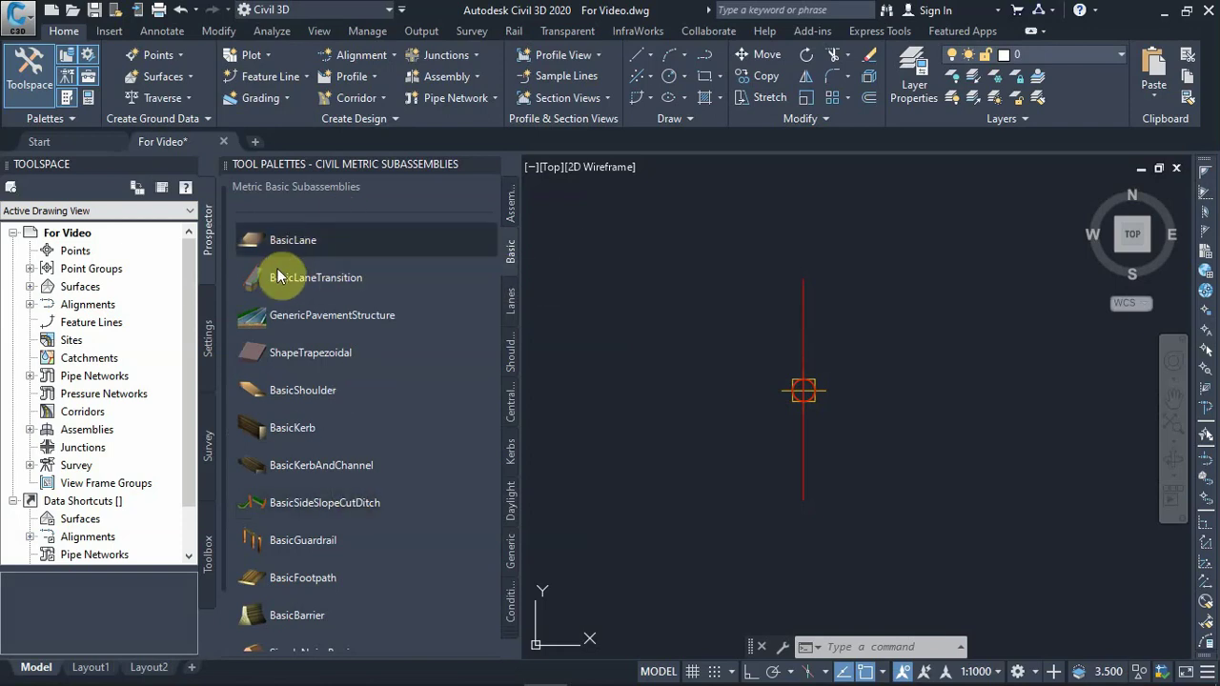
scroll(360, 323, down, 2)
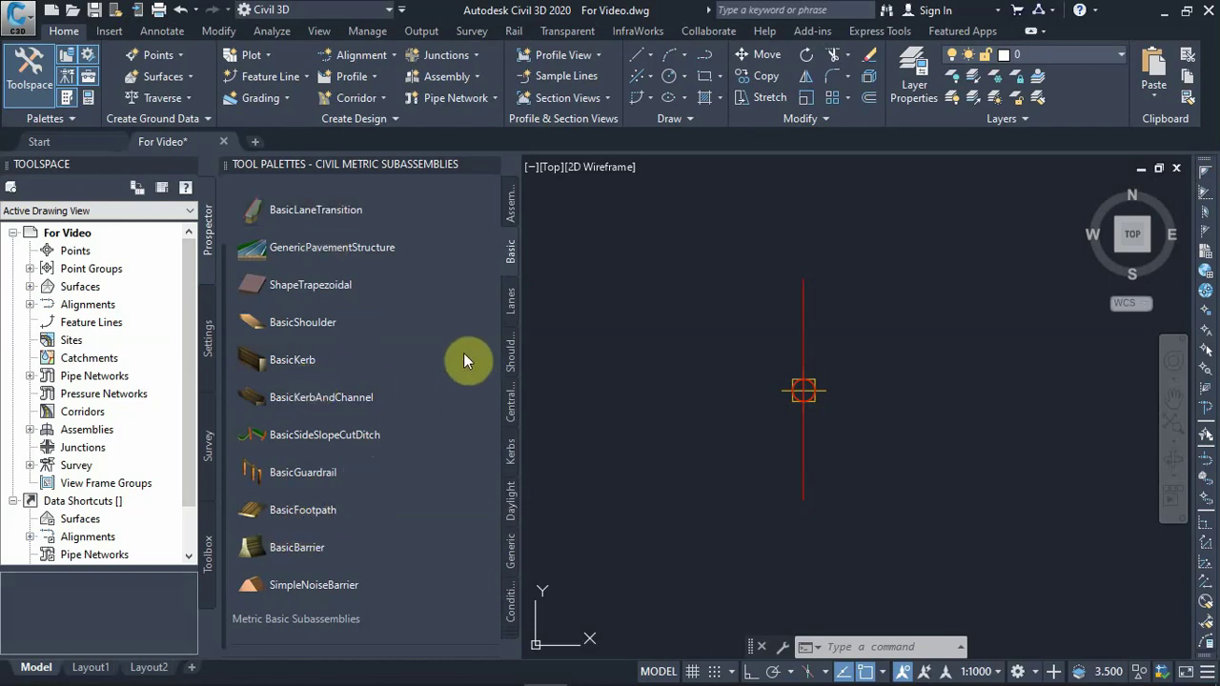
click(516, 301)
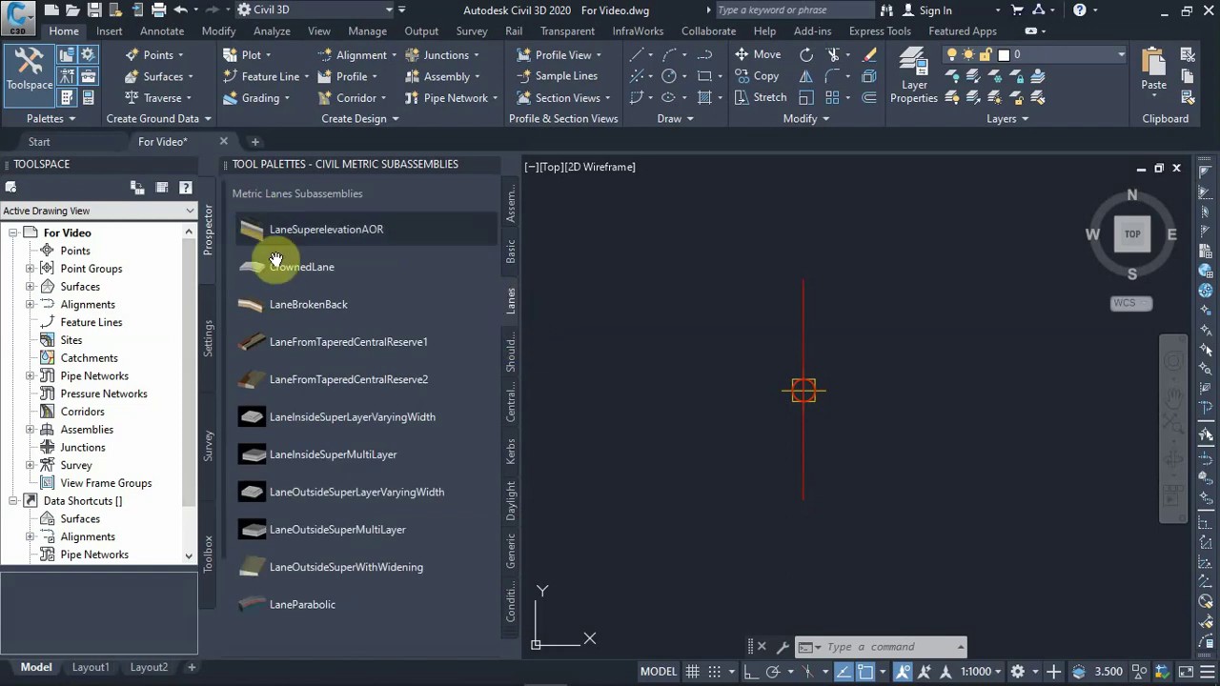
scroll(301, 296, down, 2)
scroll(326, 381, up, 3)
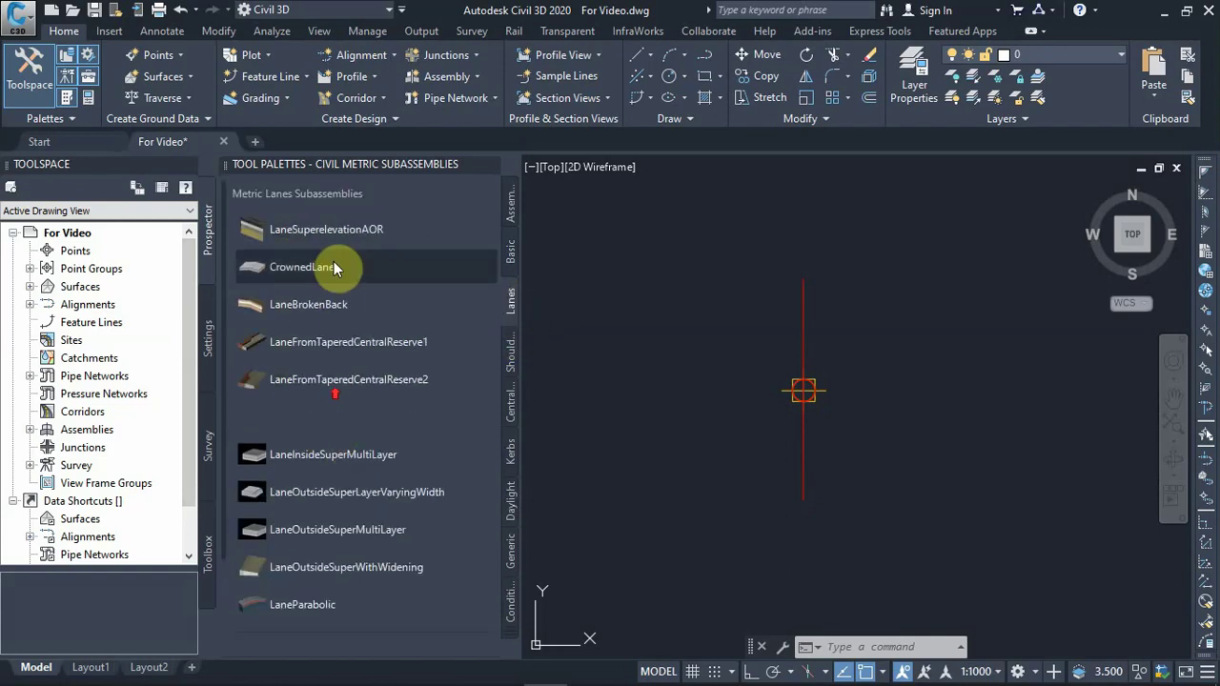
click(511, 356)
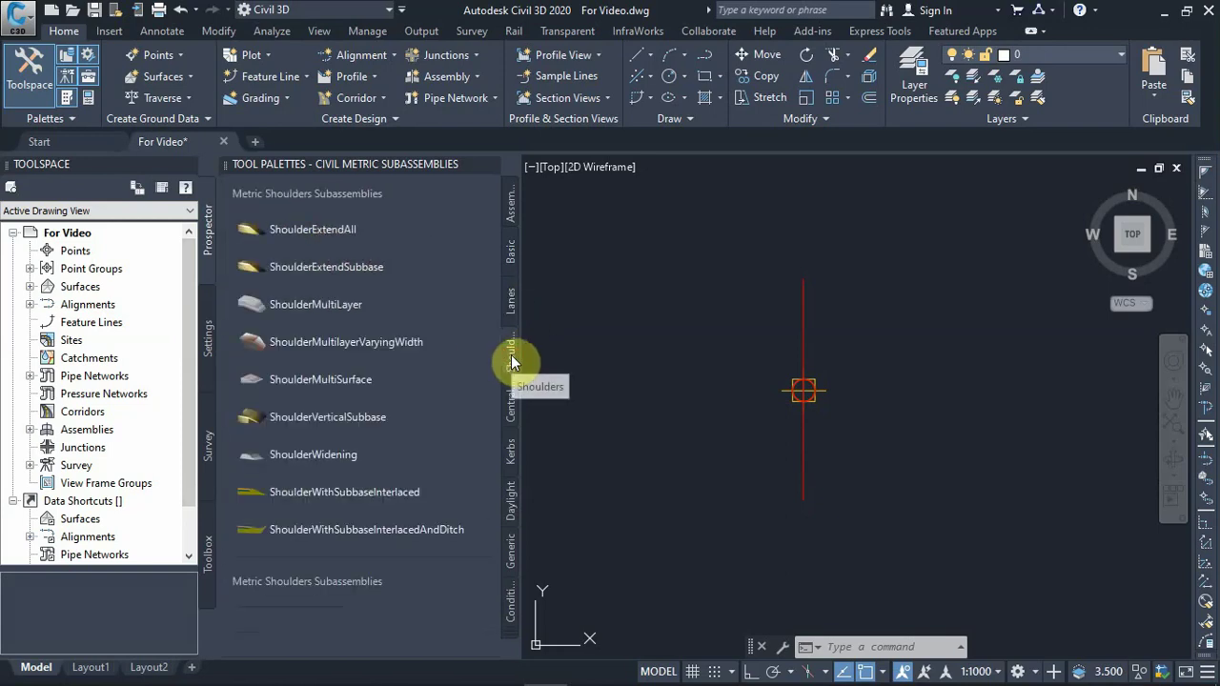
click(512, 395)
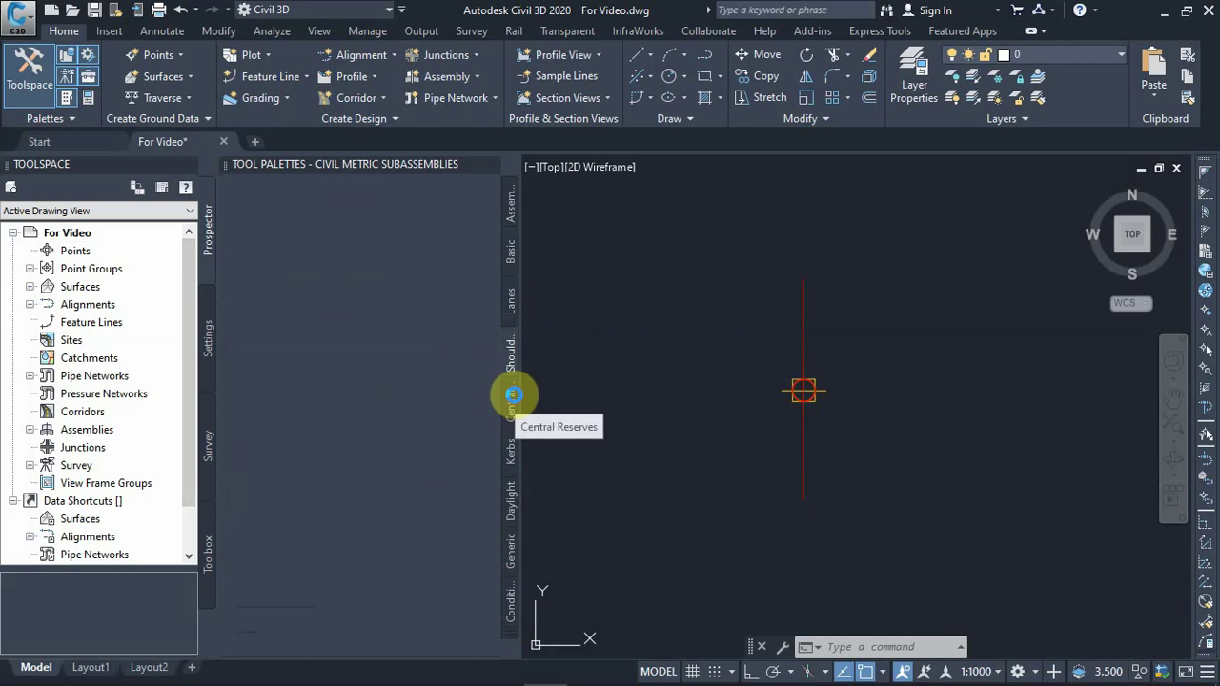
click(514, 450)
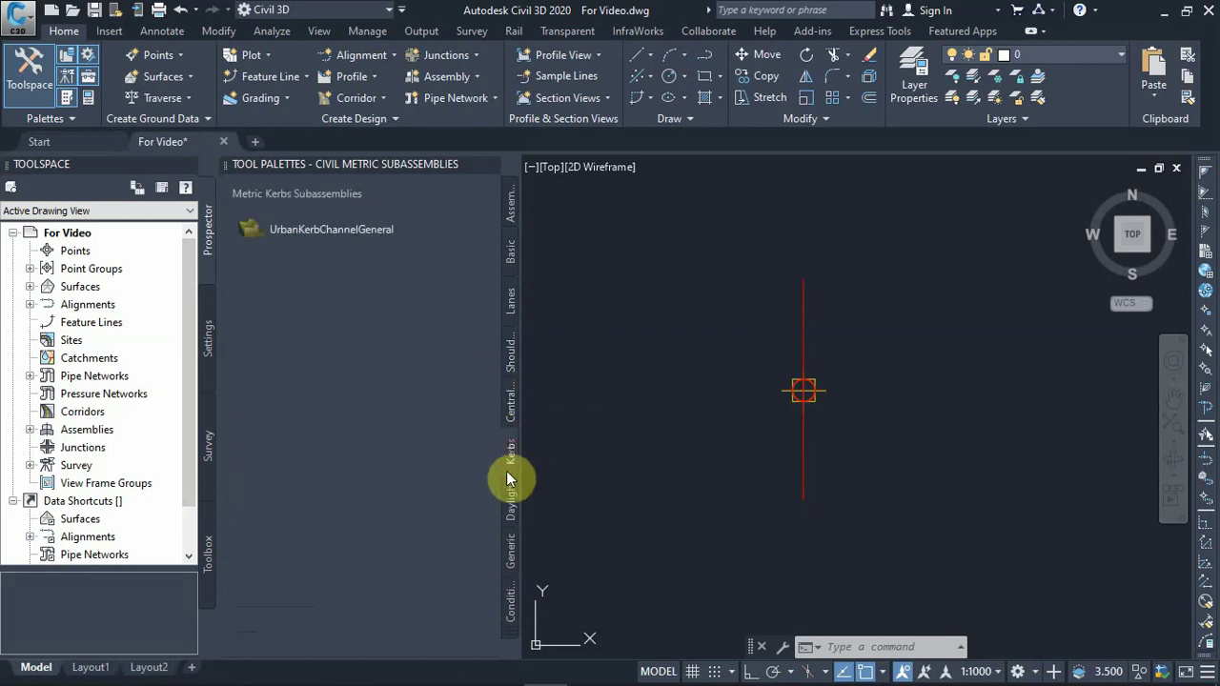
click(512, 501)
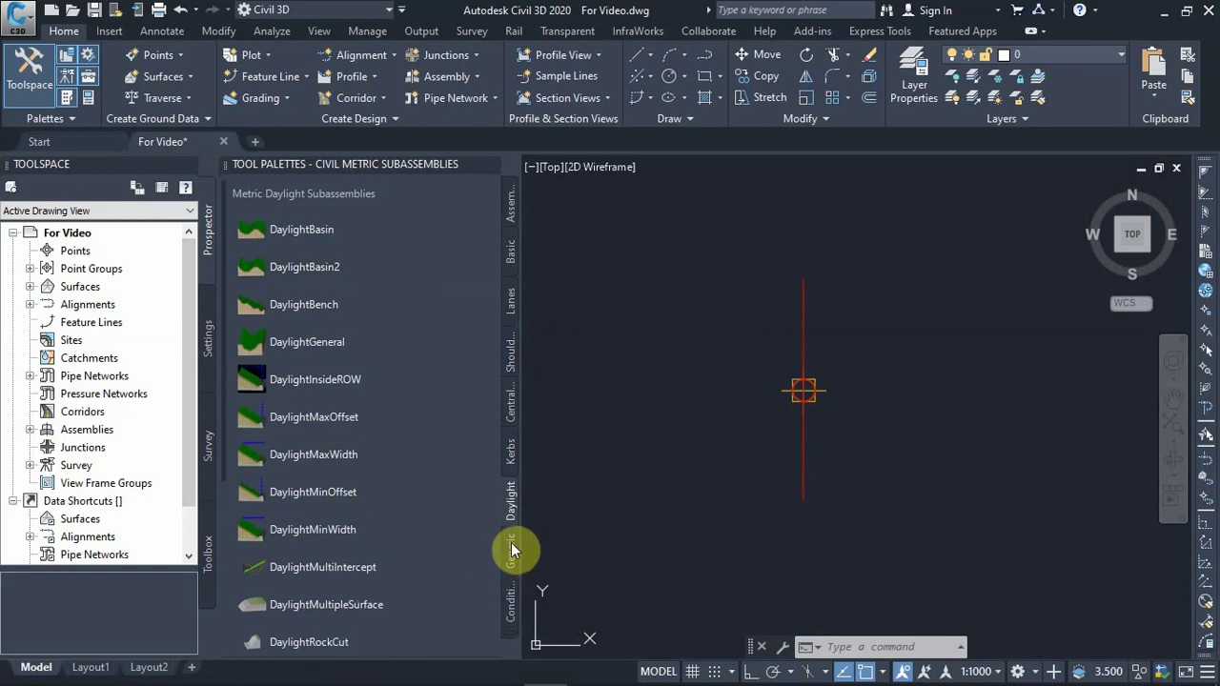
Step: Start adding a BasicLane subassembly from the basic metric set and set its slope to -2.50%
click(509, 256)
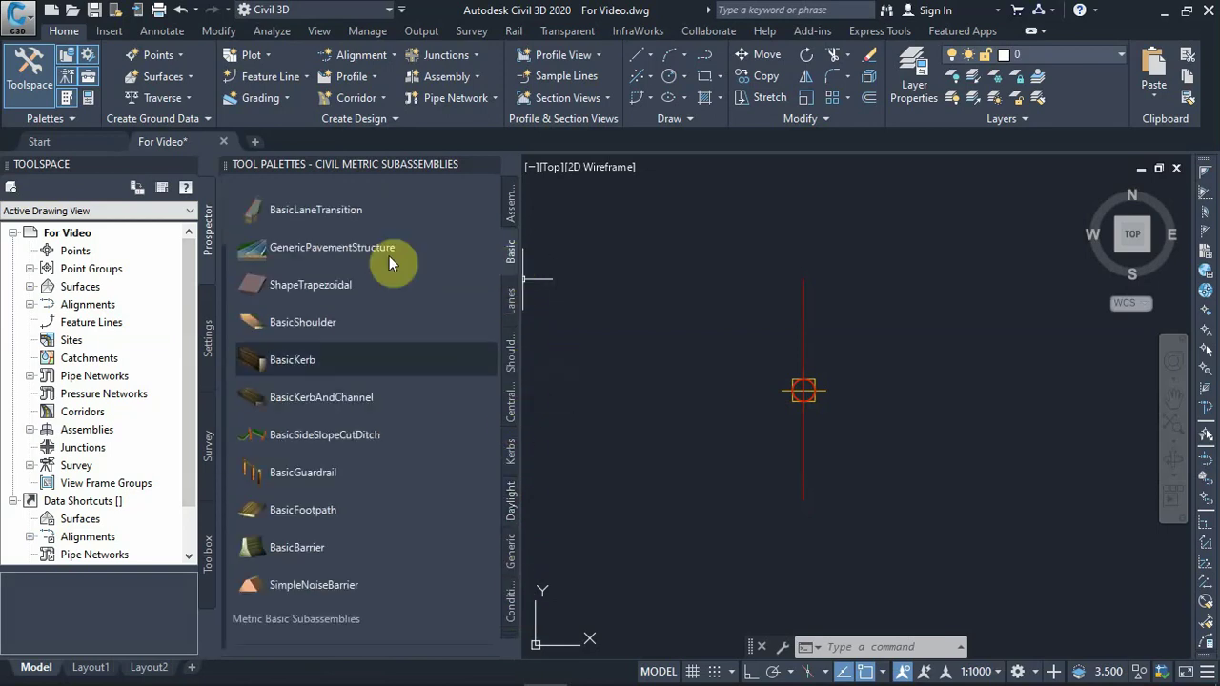
scroll(391, 259, up, 2)
click(291, 251)
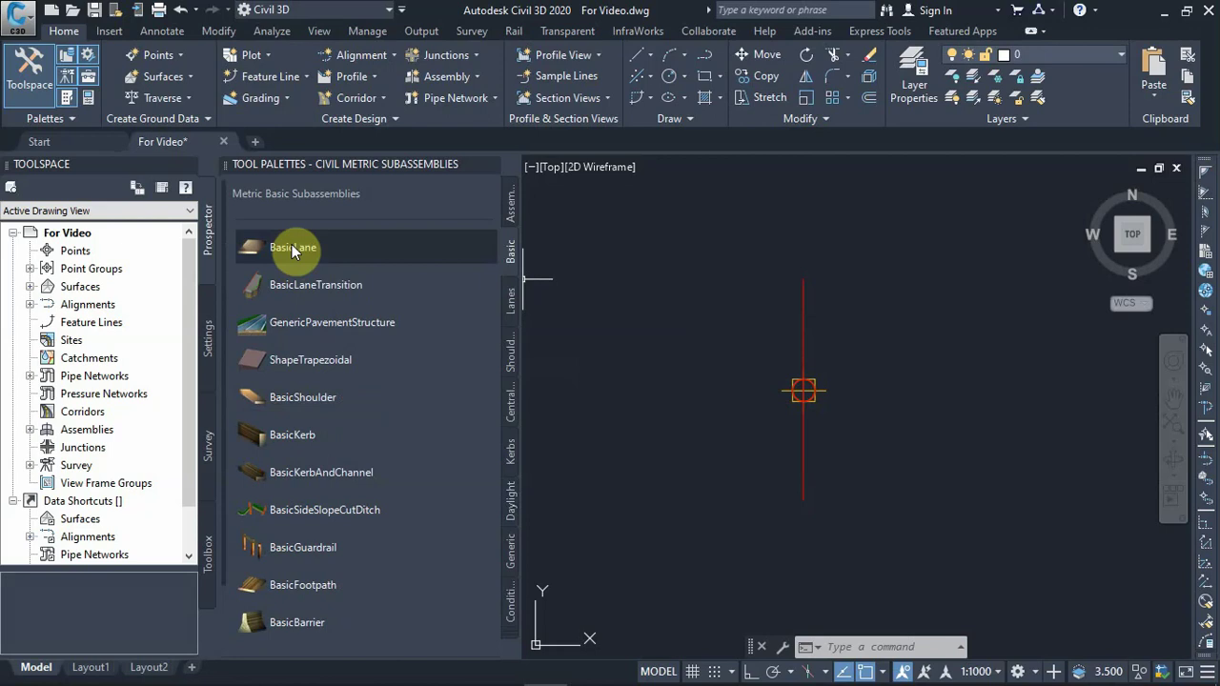
click(290, 250)
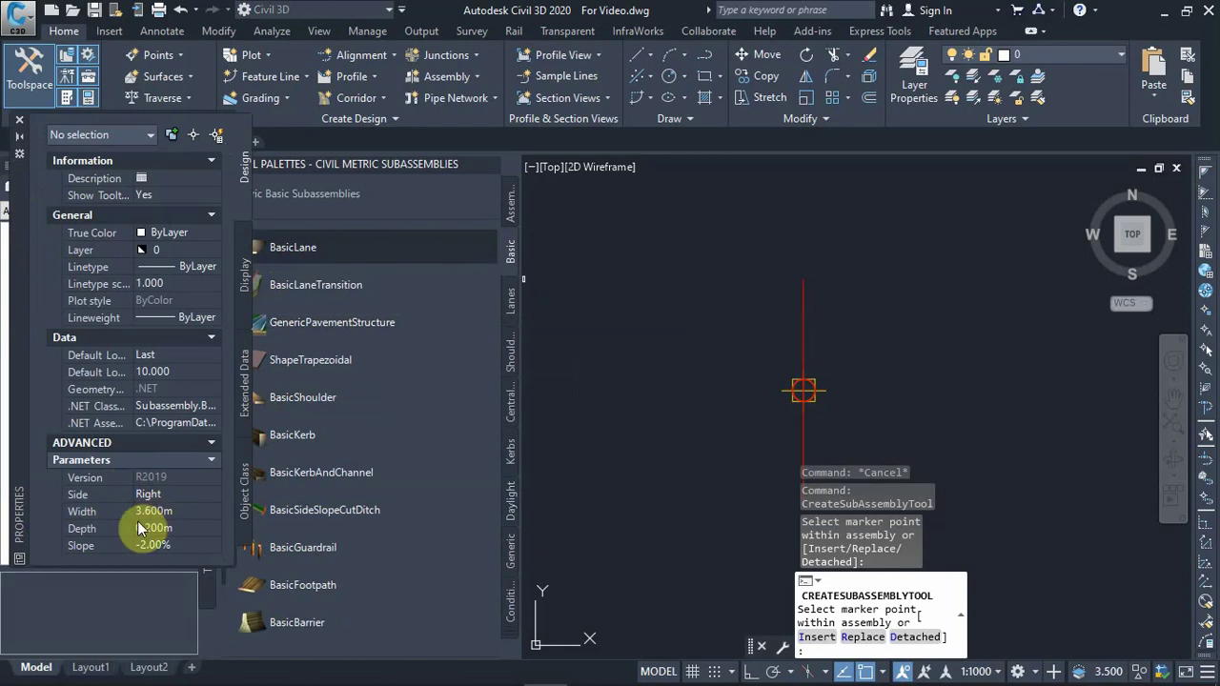
click(146, 530)
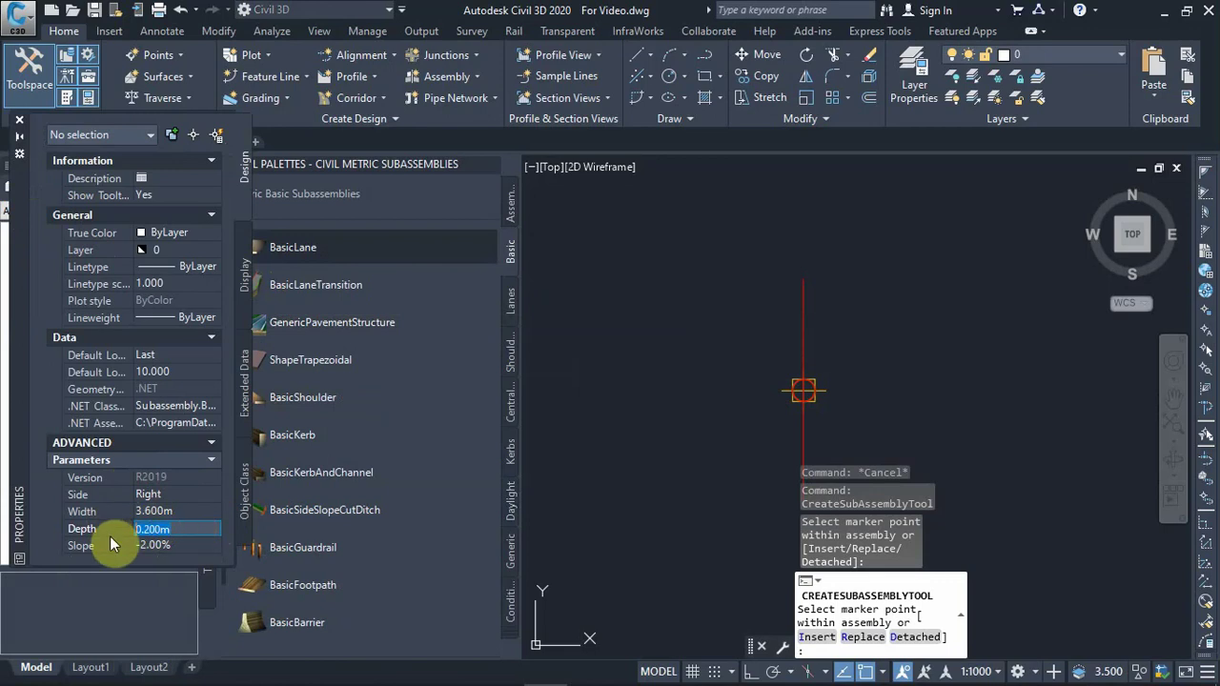
double_click(191, 530)
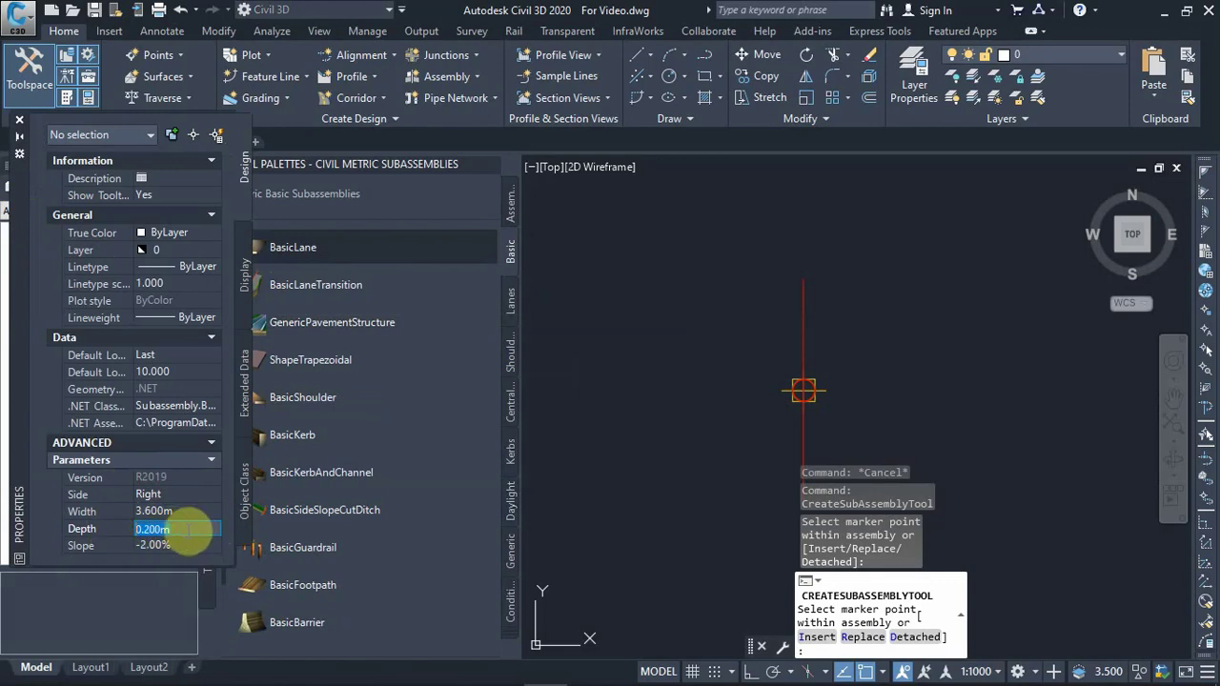
click(185, 546)
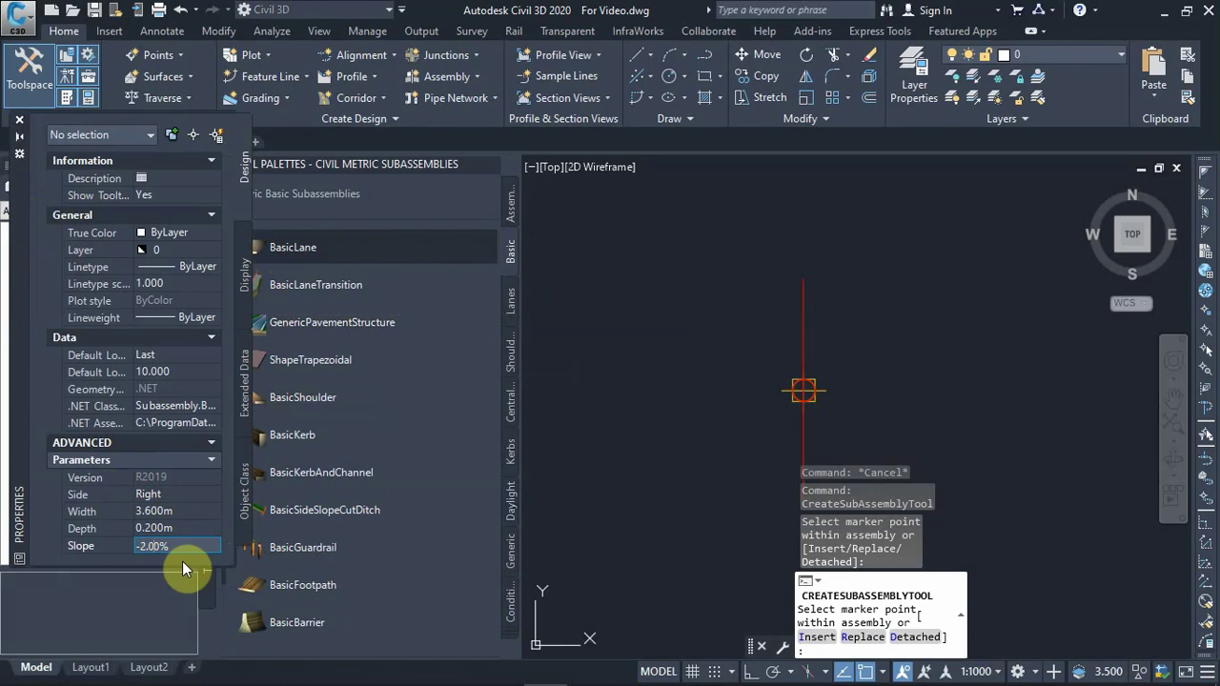
text(-2.50%)
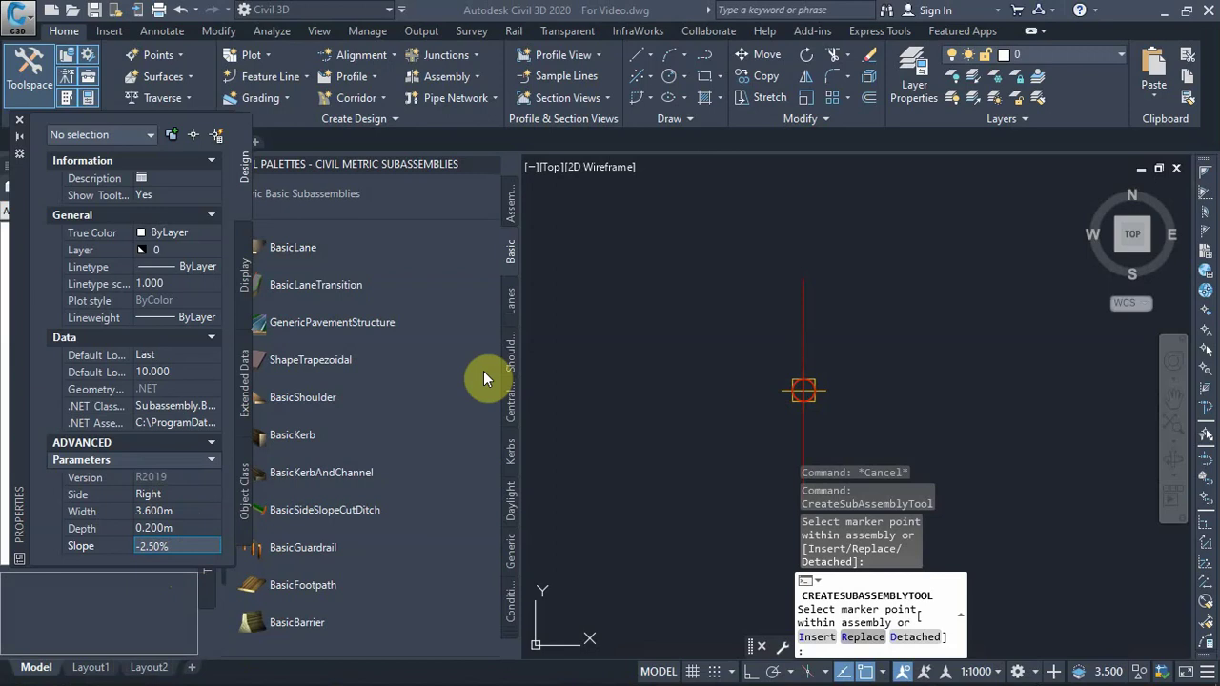
double_click(149, 546)
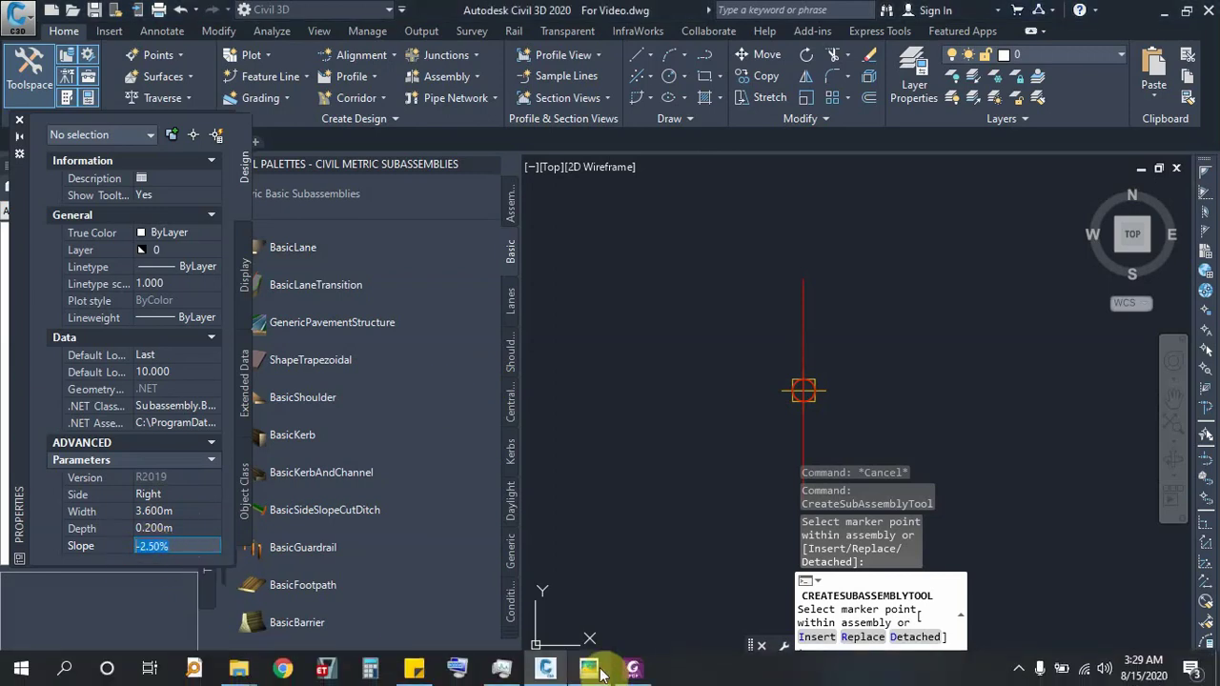
Step: Switch to Foxit PhantomPDF and read the lane width and shoulder sections of the Chapter 6 Cross Section Elements manual
click(593, 670)
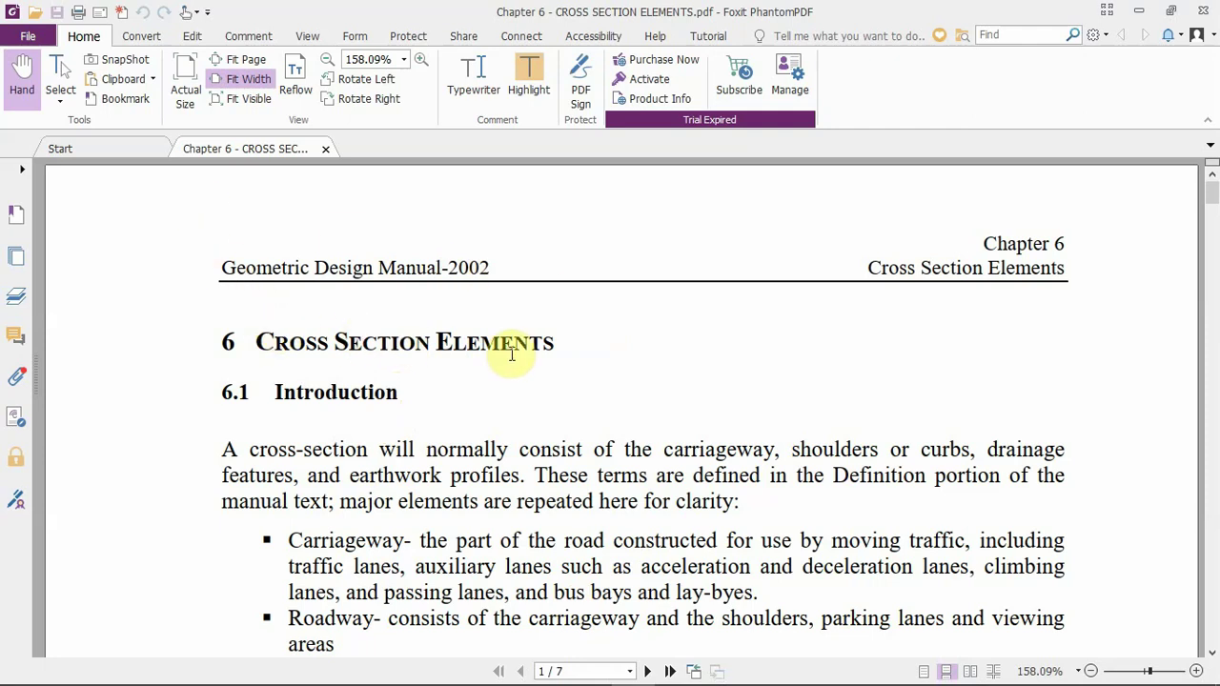
scroll(381, 343, down, 3)
scroll(386, 340, down, 10)
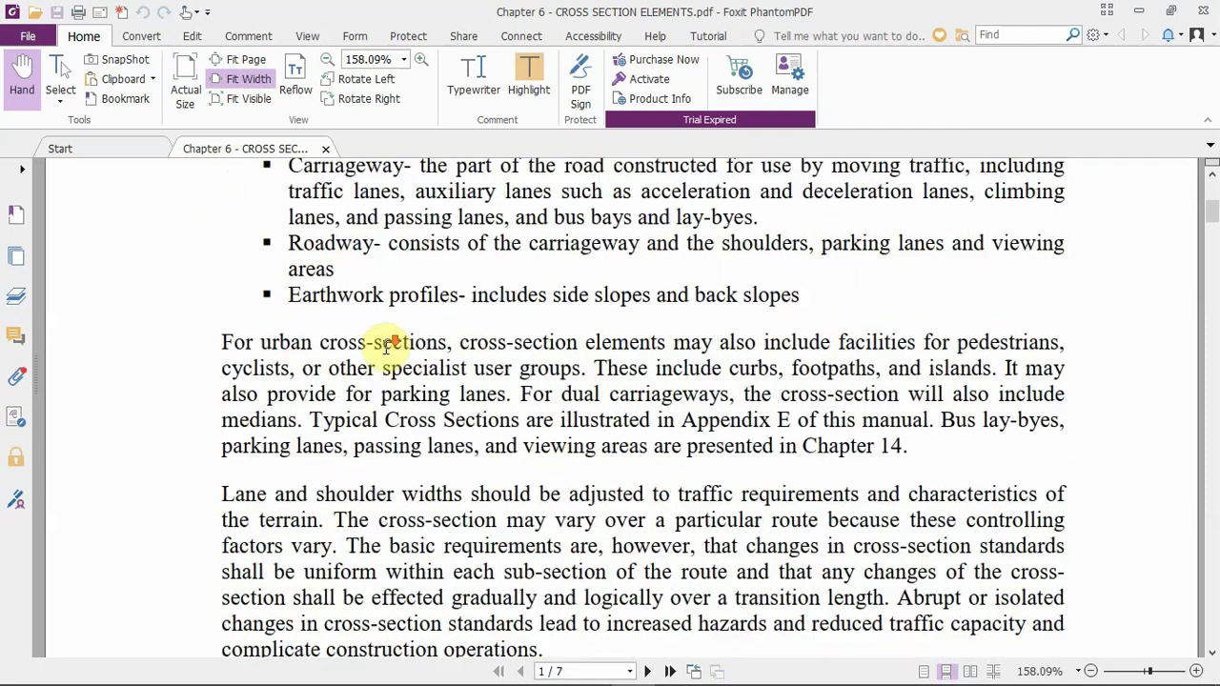
scroll(386, 341, down, 4)
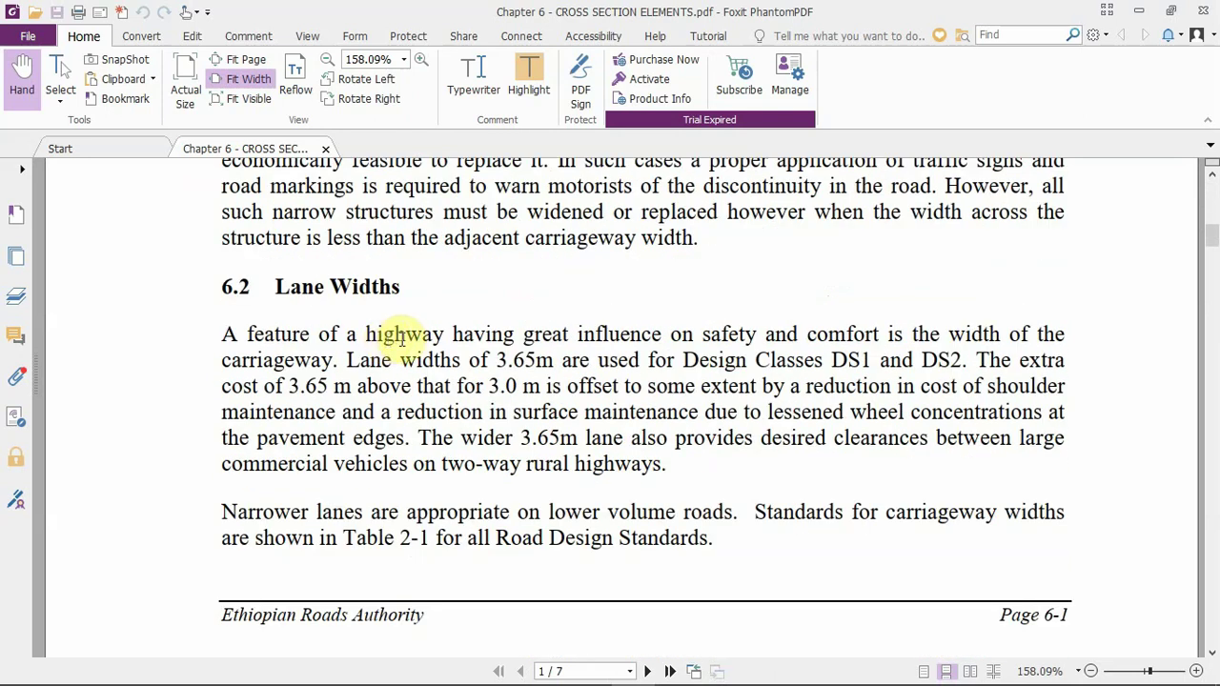
scroll(319, 271, down, 1)
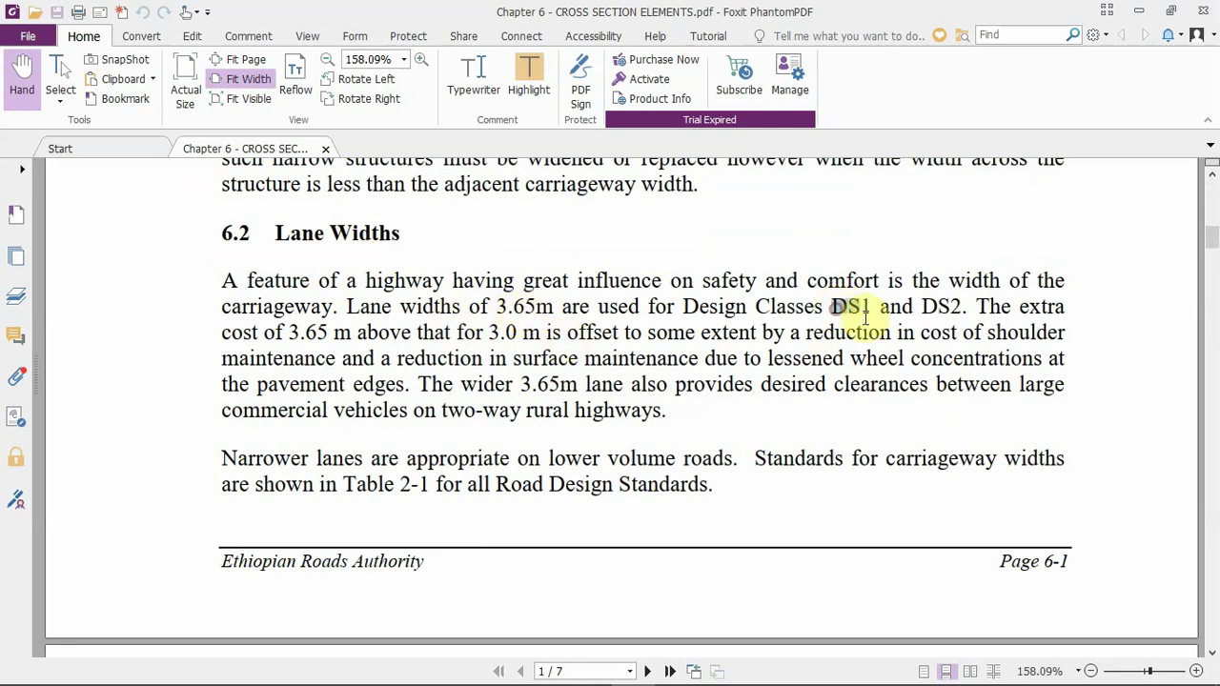
scroll(584, 357, down, 5)
scroll(587, 358, down, 6)
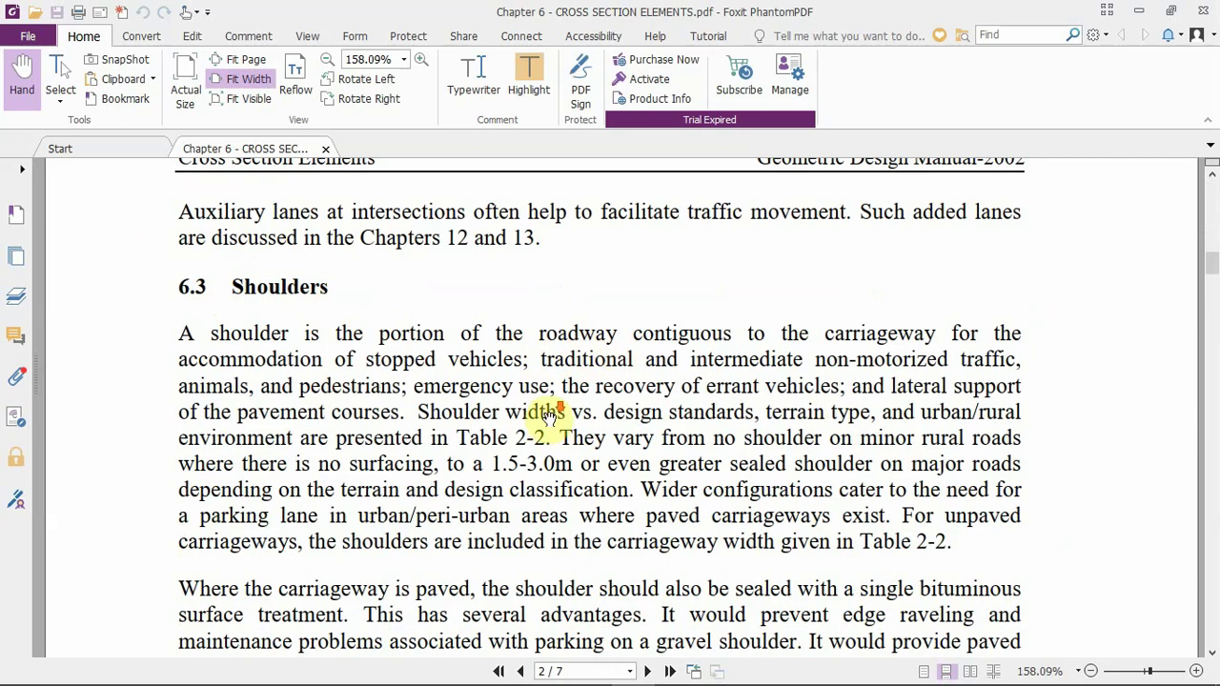
scroll(538, 425, down, 2)
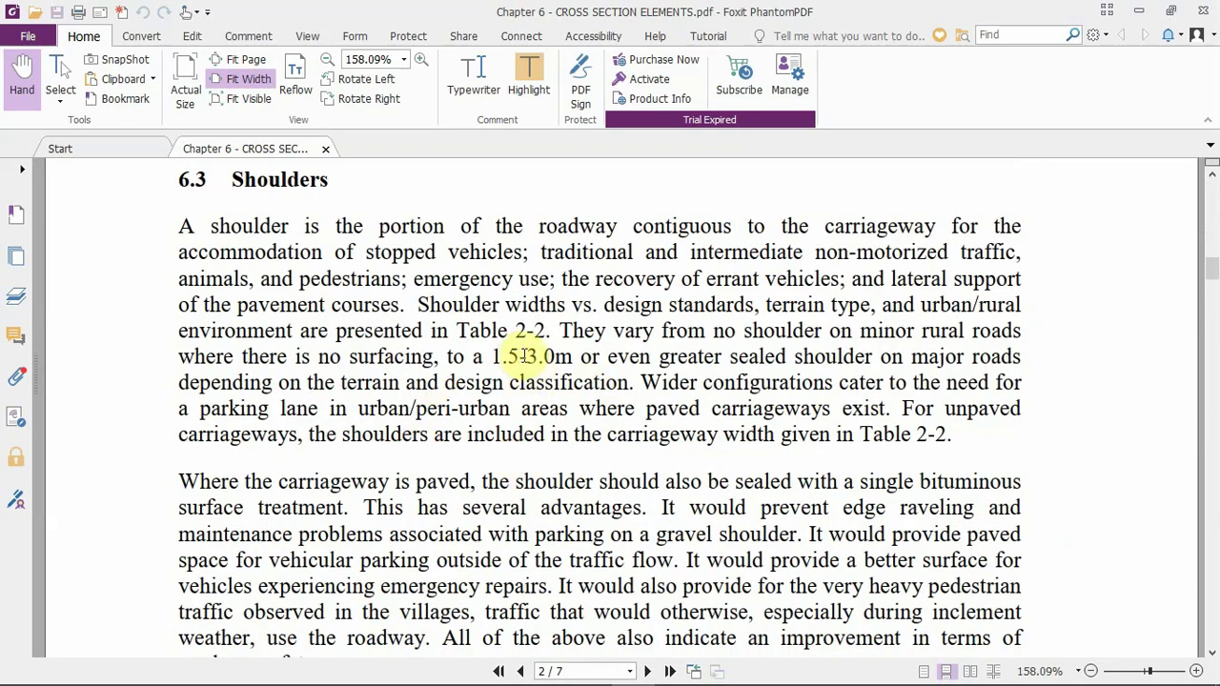
scroll(529, 354, down, 3)
scroll(474, 353, down, 1)
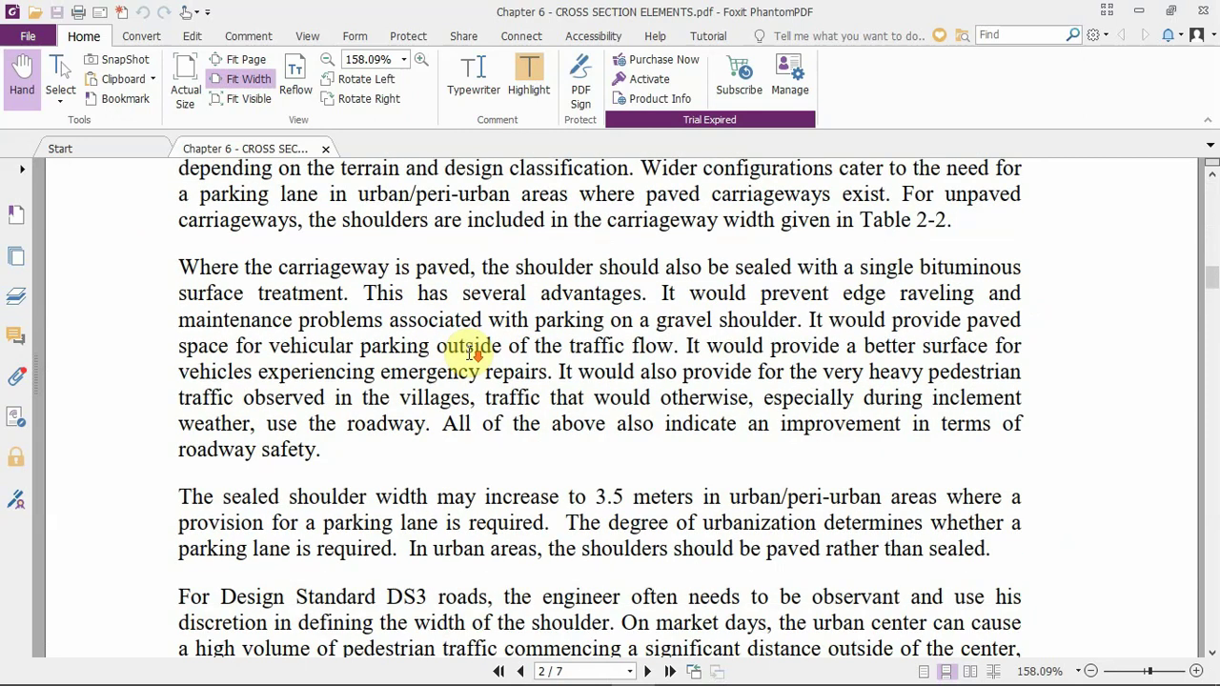
scroll(468, 352, down, 7)
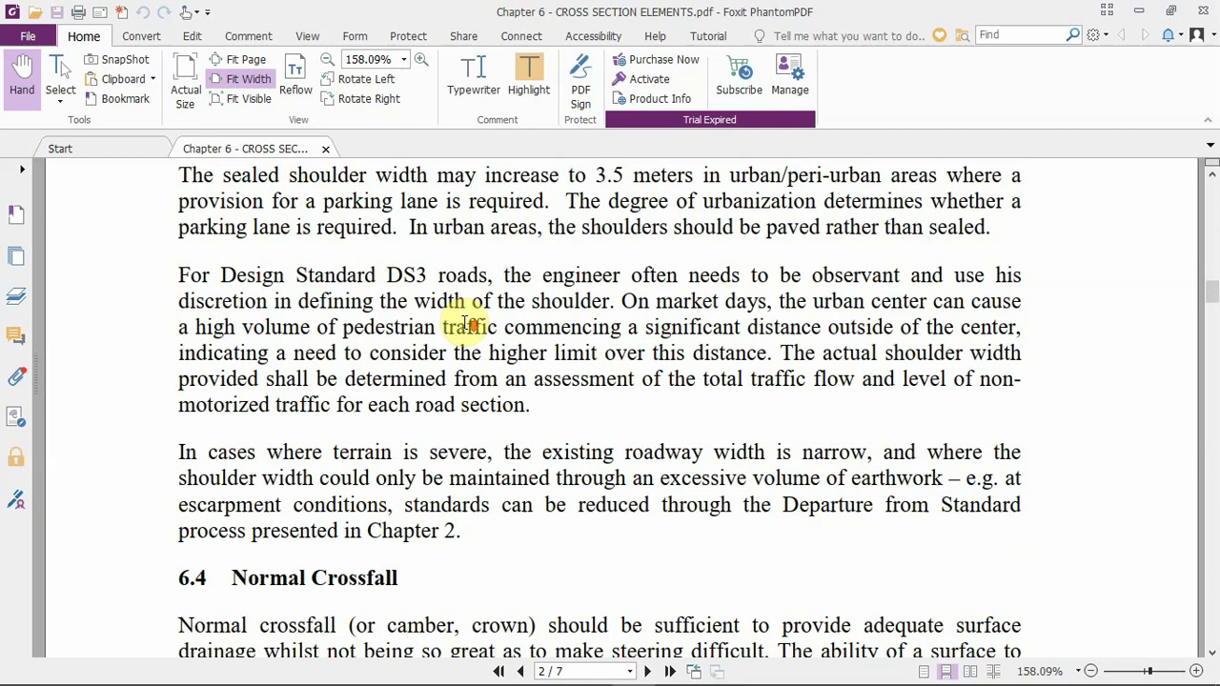
Step: Examine the manual's normal crossfall guidance, the side and back slopes section, and the slope ratios in Table 6-1
scroll(474, 322, down, 4)
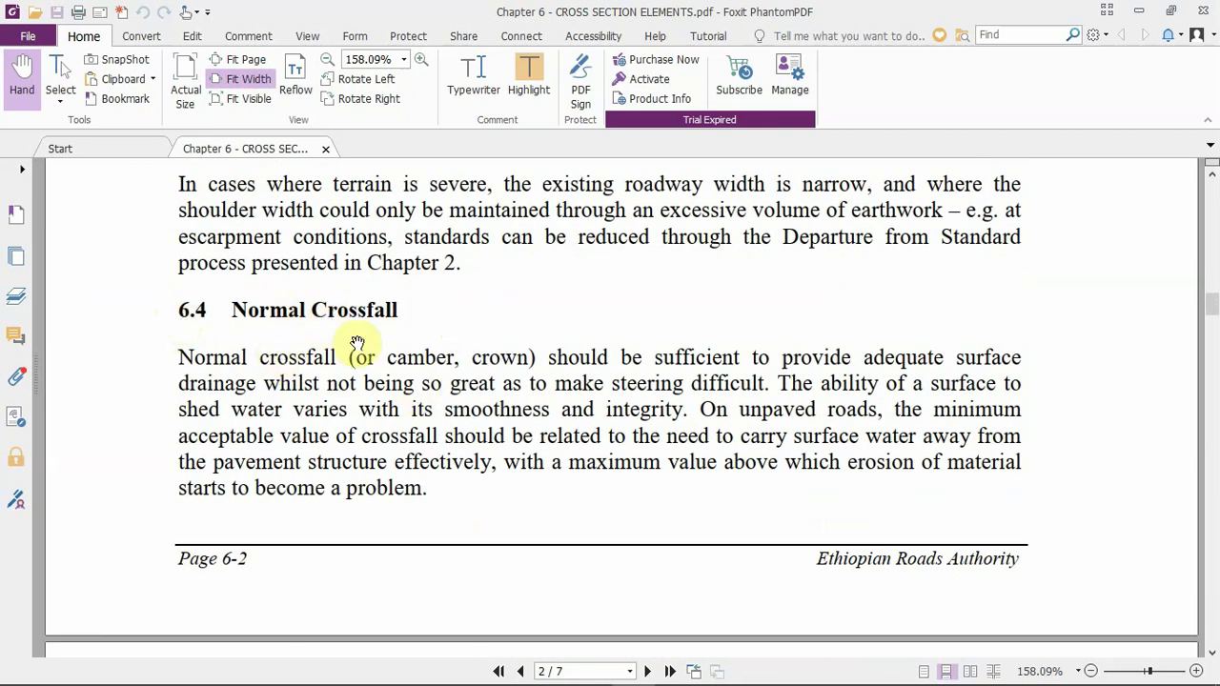
scroll(382, 372, down, 8)
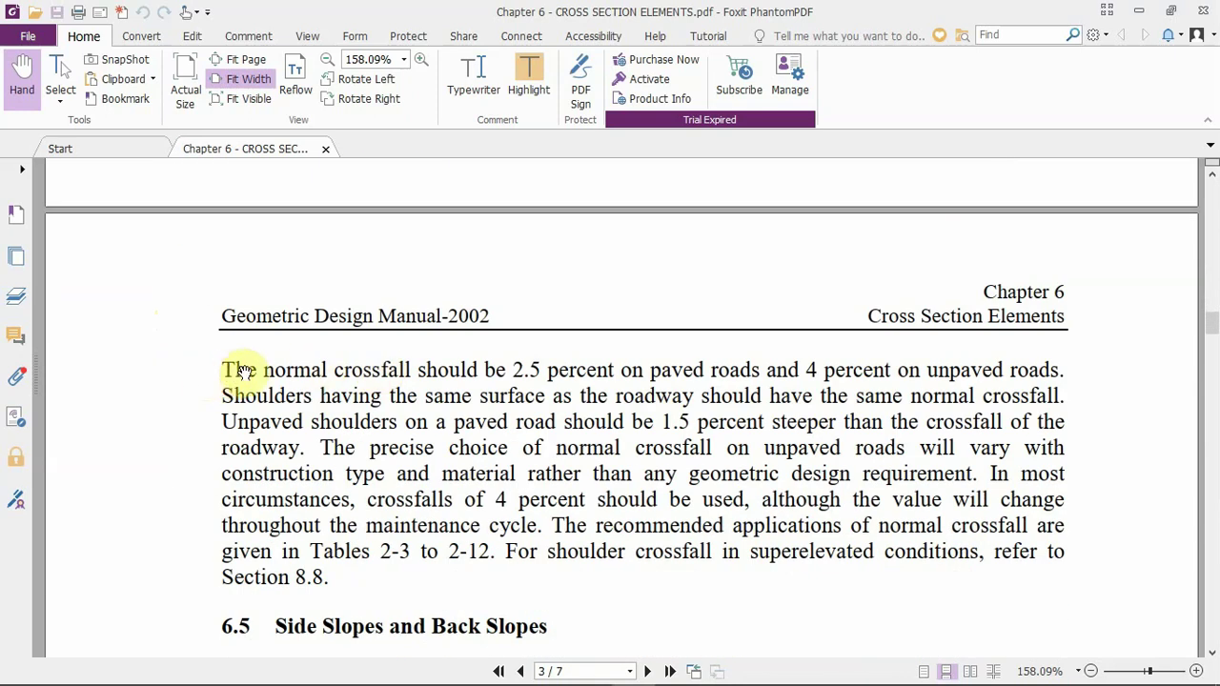
click(536, 374)
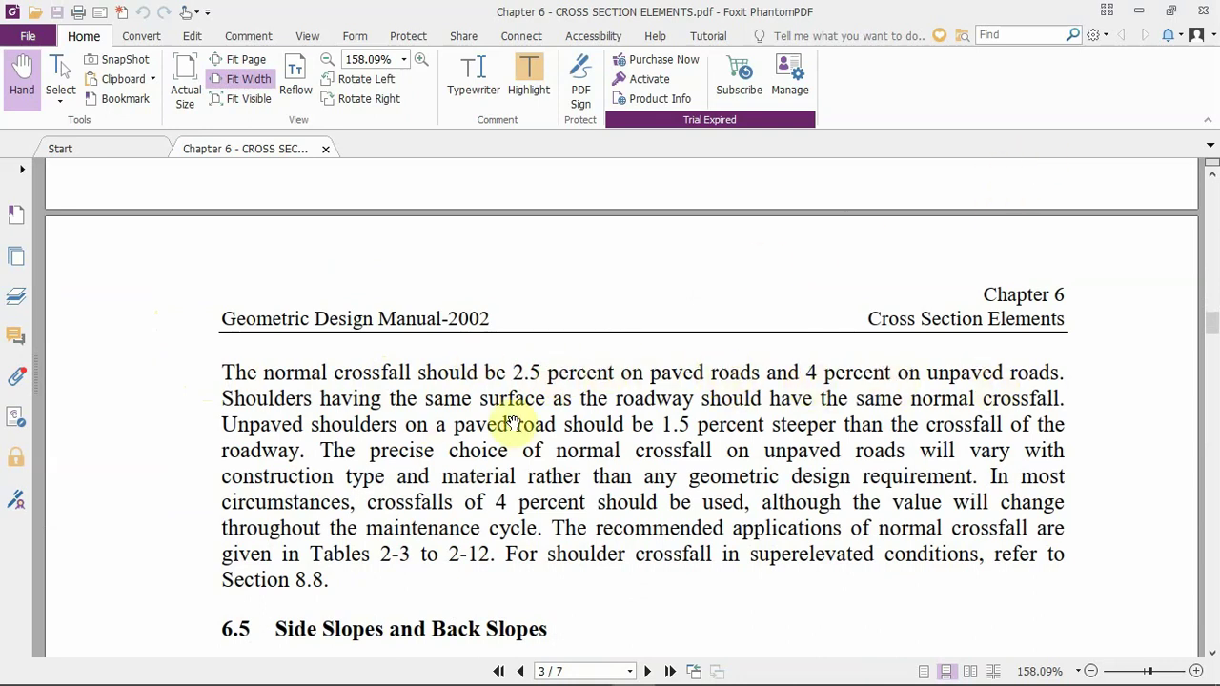
scroll(550, 257, down, 3)
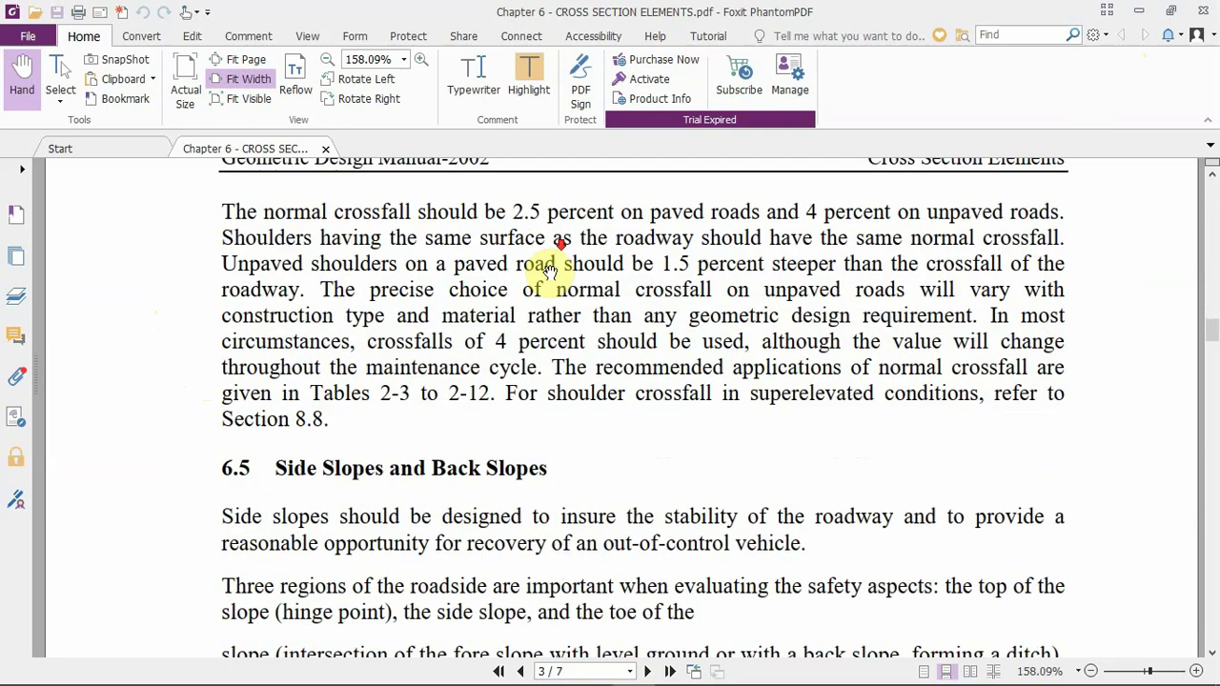
scroll(550, 269, down, 3)
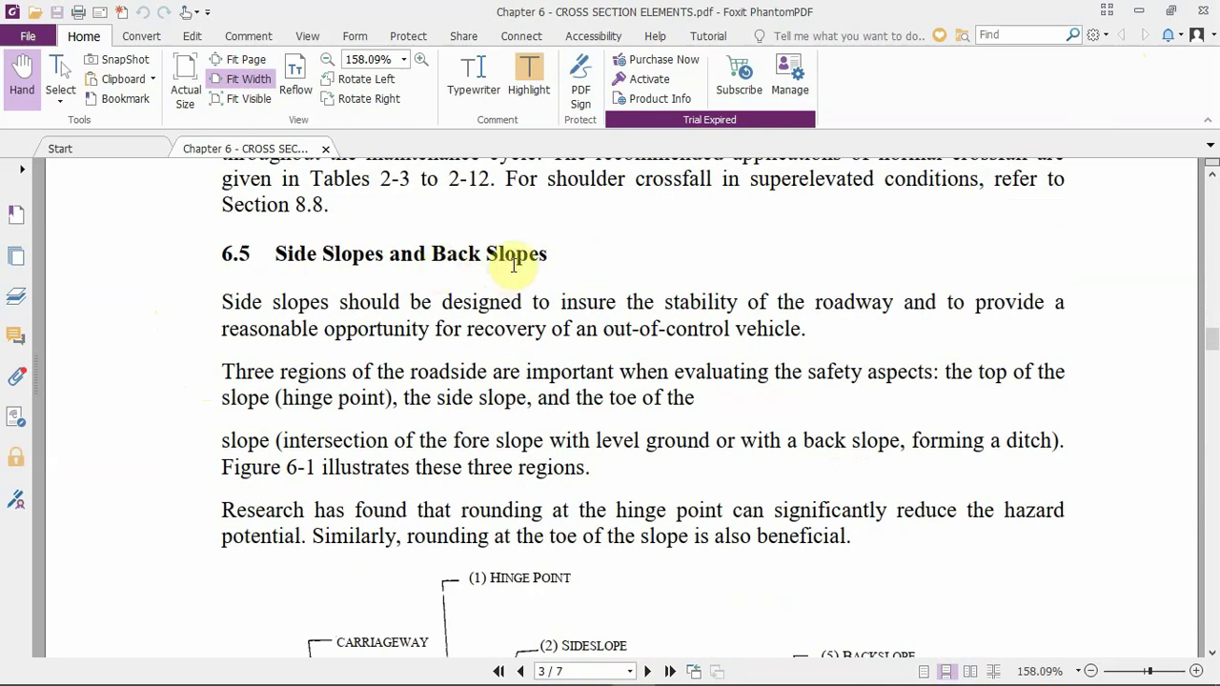
scroll(517, 258, down, 3)
scroll(458, 264, down, 7)
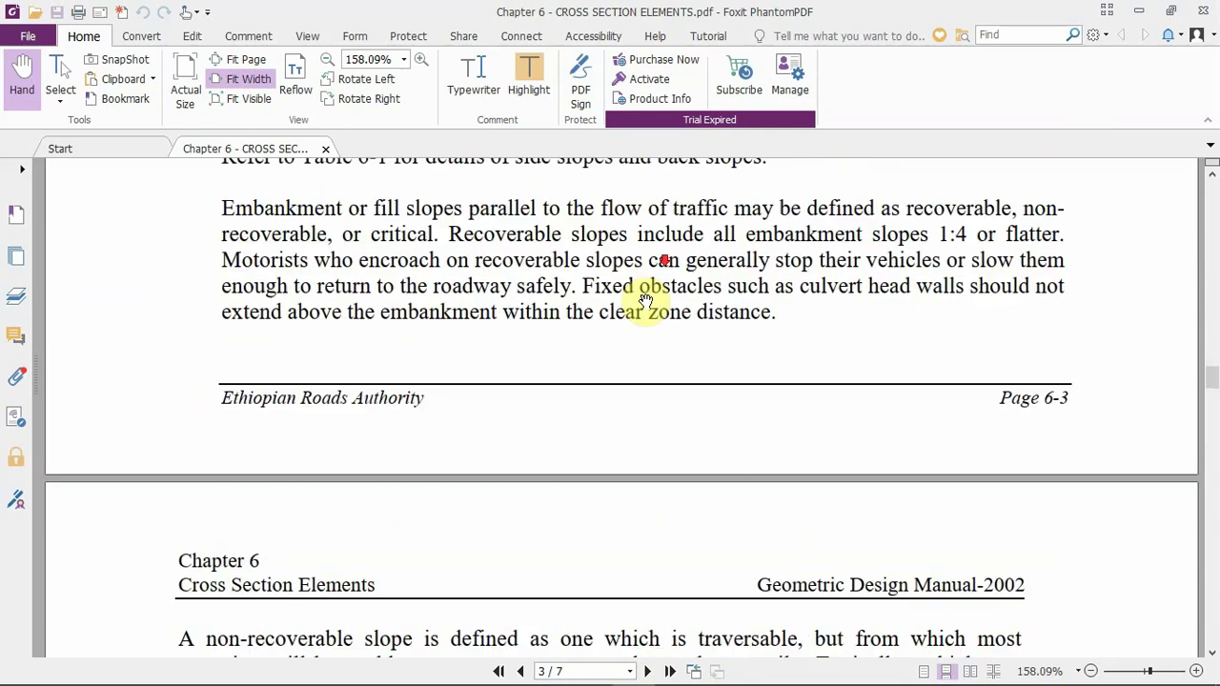
scroll(635, 295, down, 18)
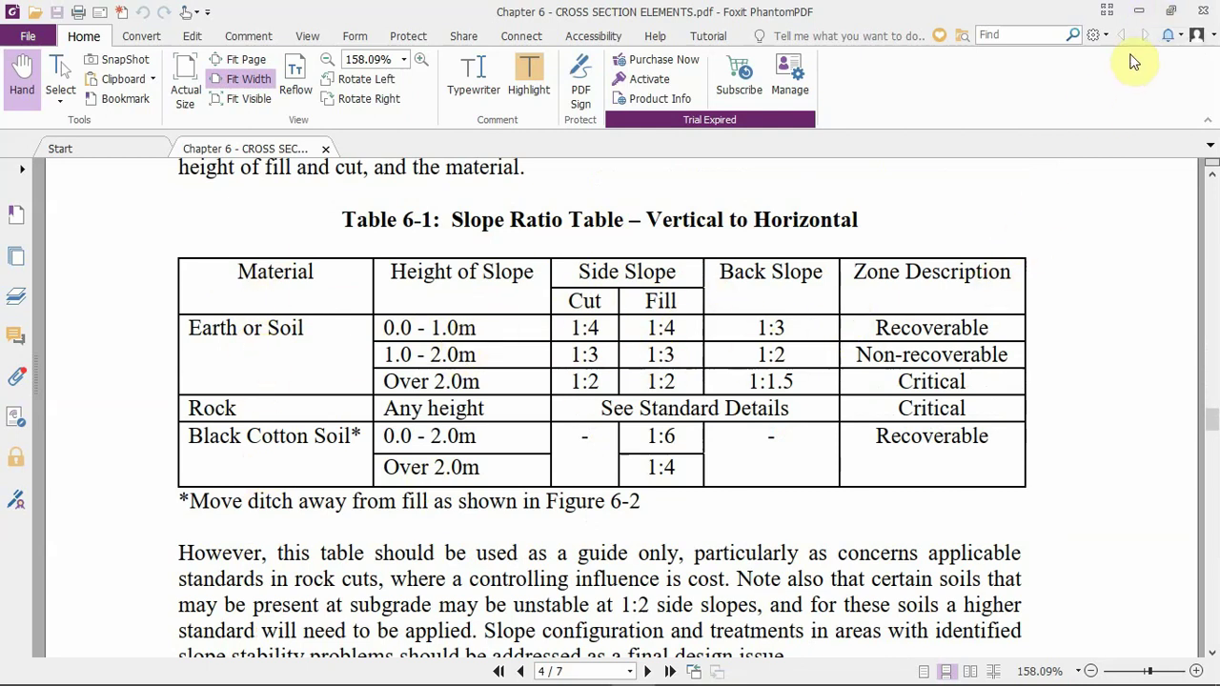
Step: Return to Civil 3D, attach the right-side BasicLane to the assembly baseline's marker point, and open the Side parameter
click(1139, 11)
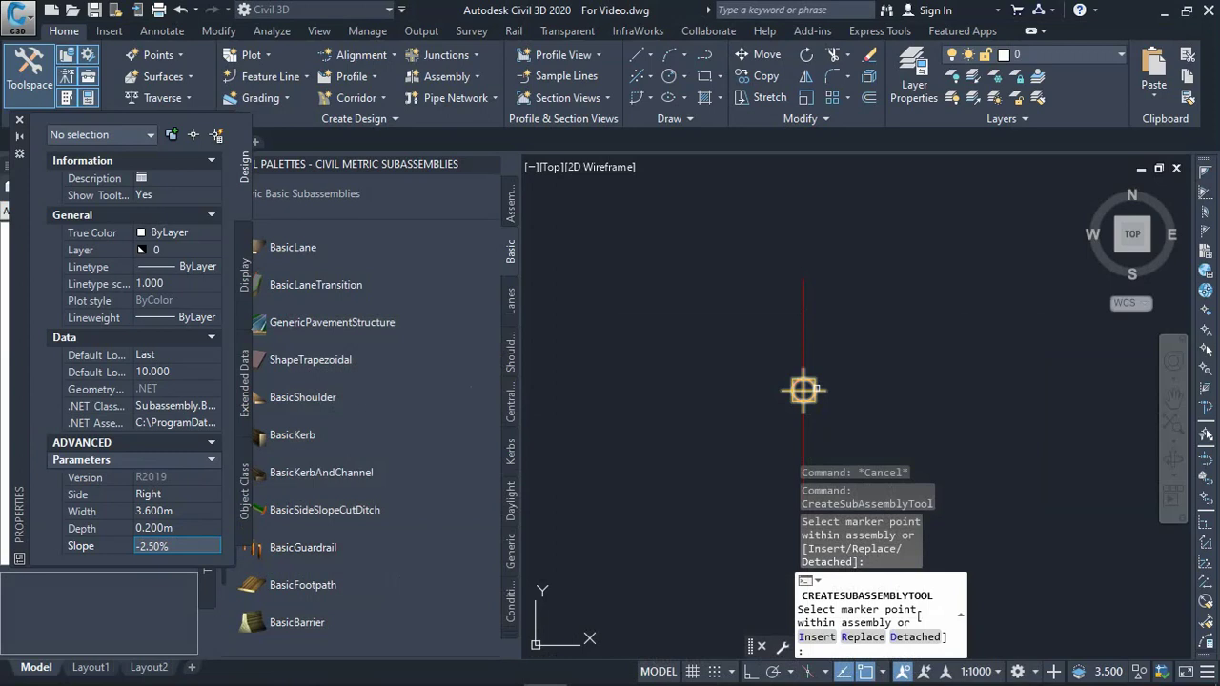
click(804, 390)
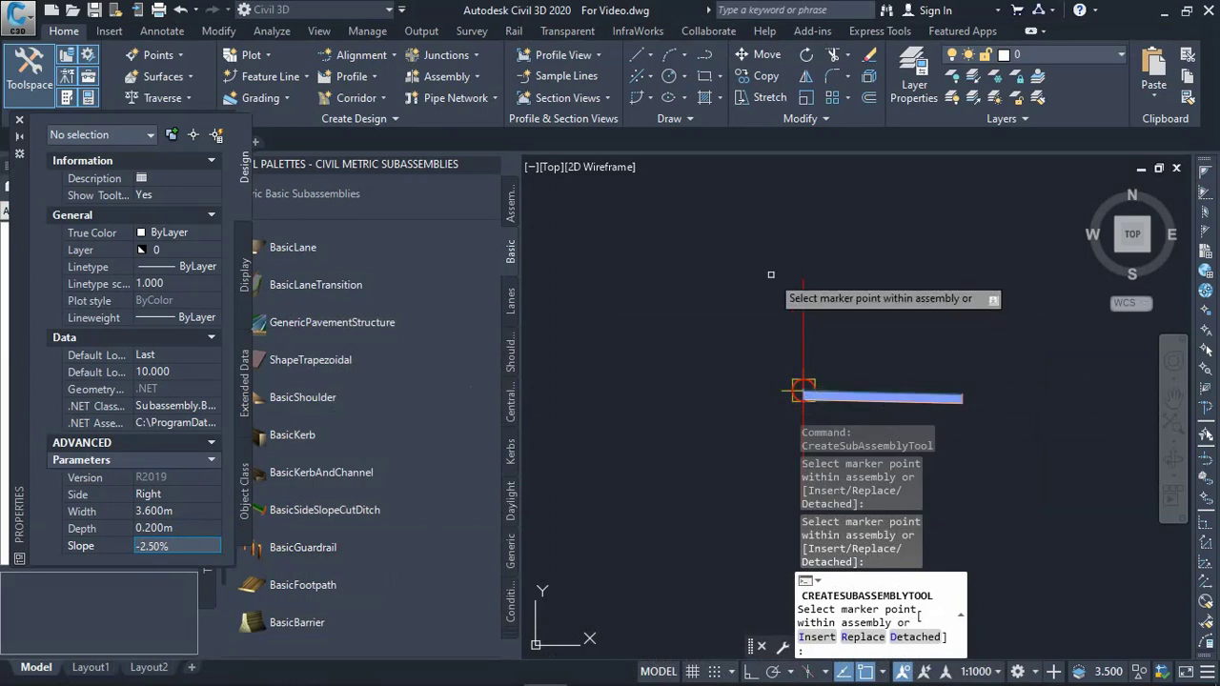
scroll(804, 366, up, 4)
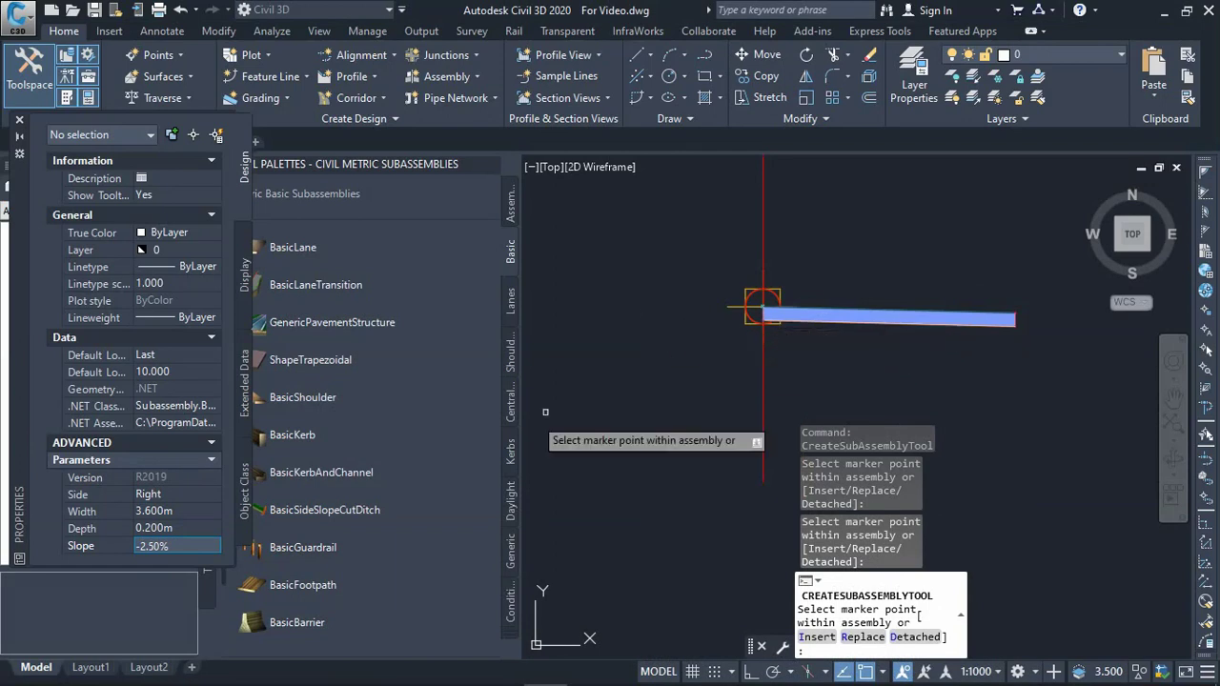
click(166, 497)
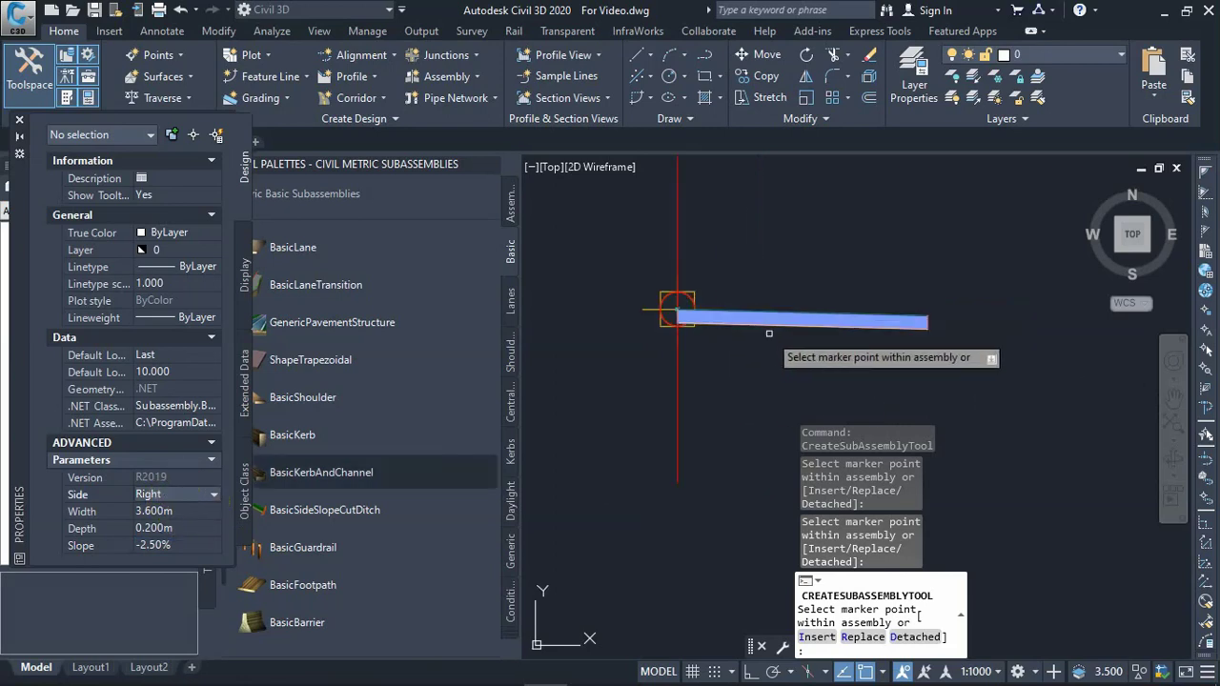
Step: Start adding a BasicKerbAndChannel subassembly from the basic metric set and set its channel slope to -4.00%
scroll(772, 338, down, 2)
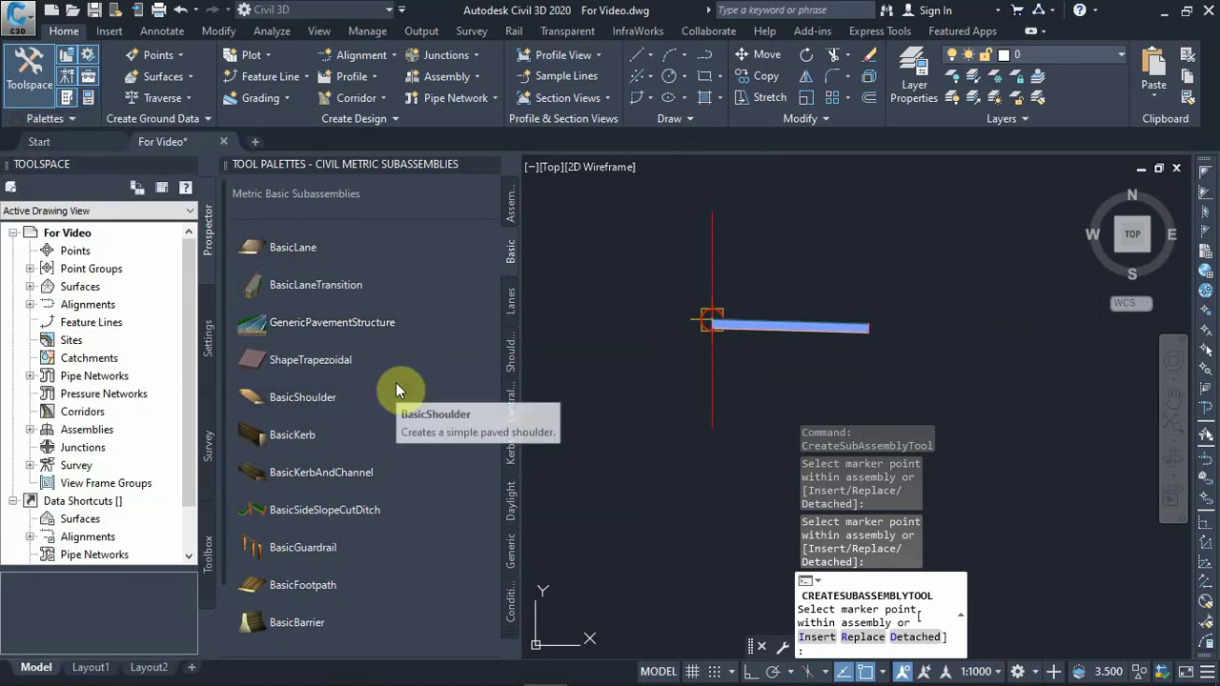
click(268, 484)
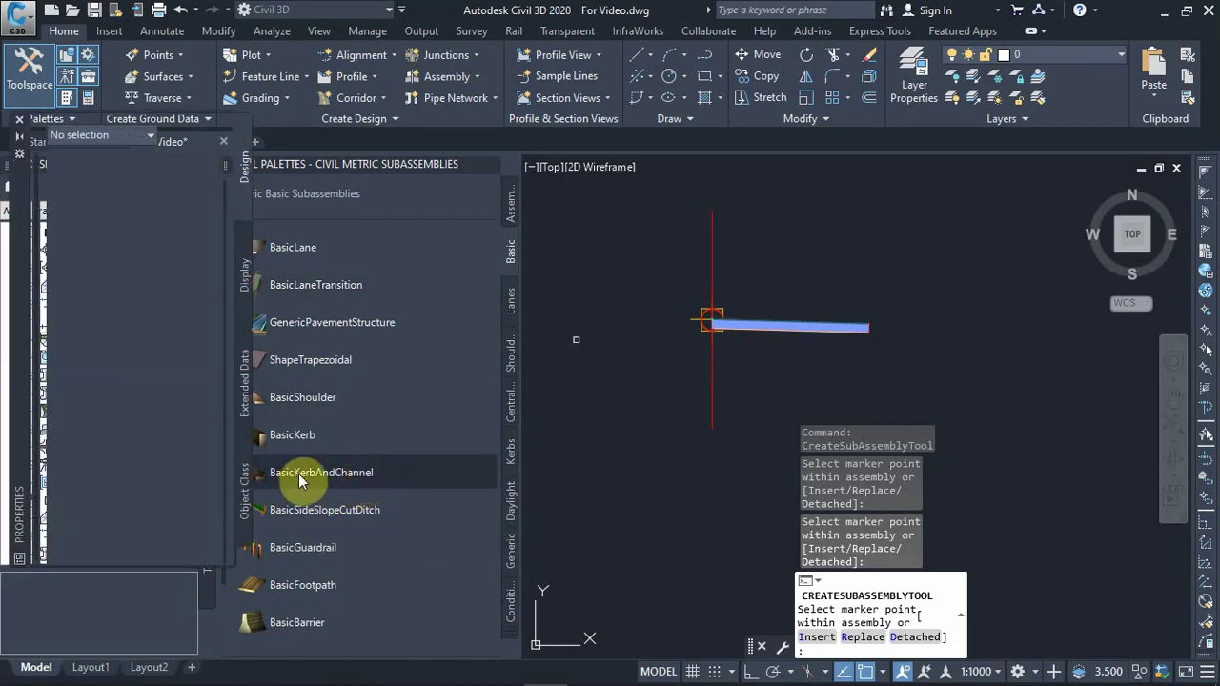
click(299, 474)
scroll(96, 435, down, 2)
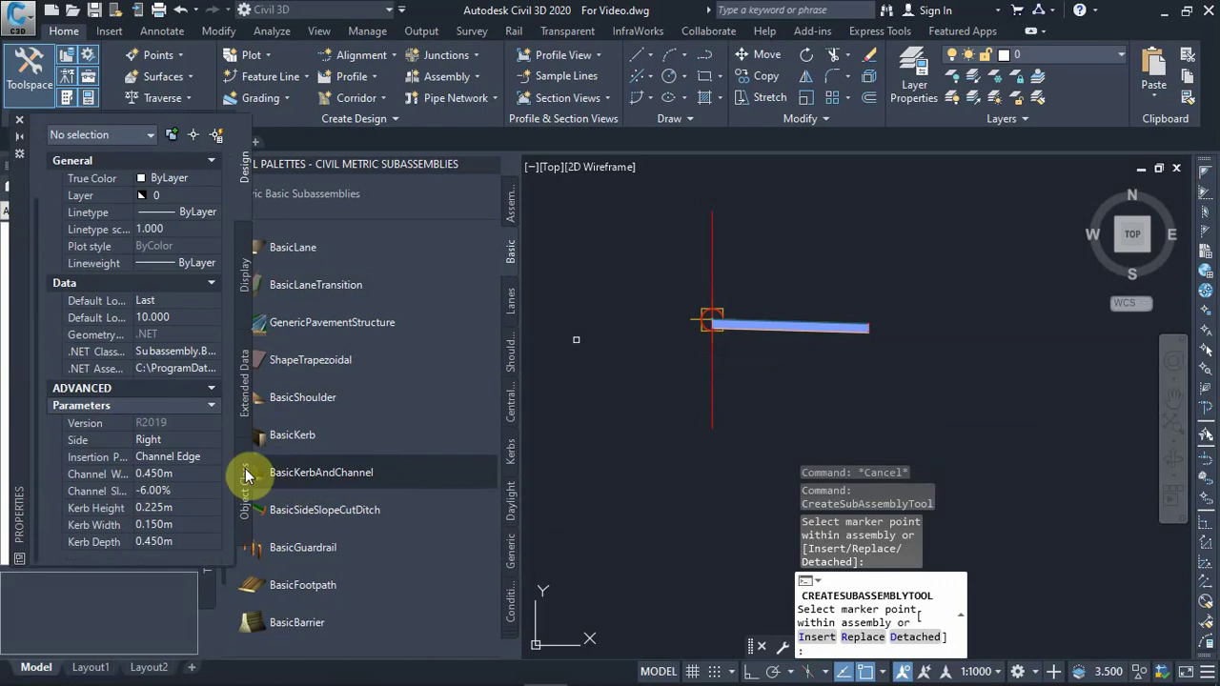
click(140, 474)
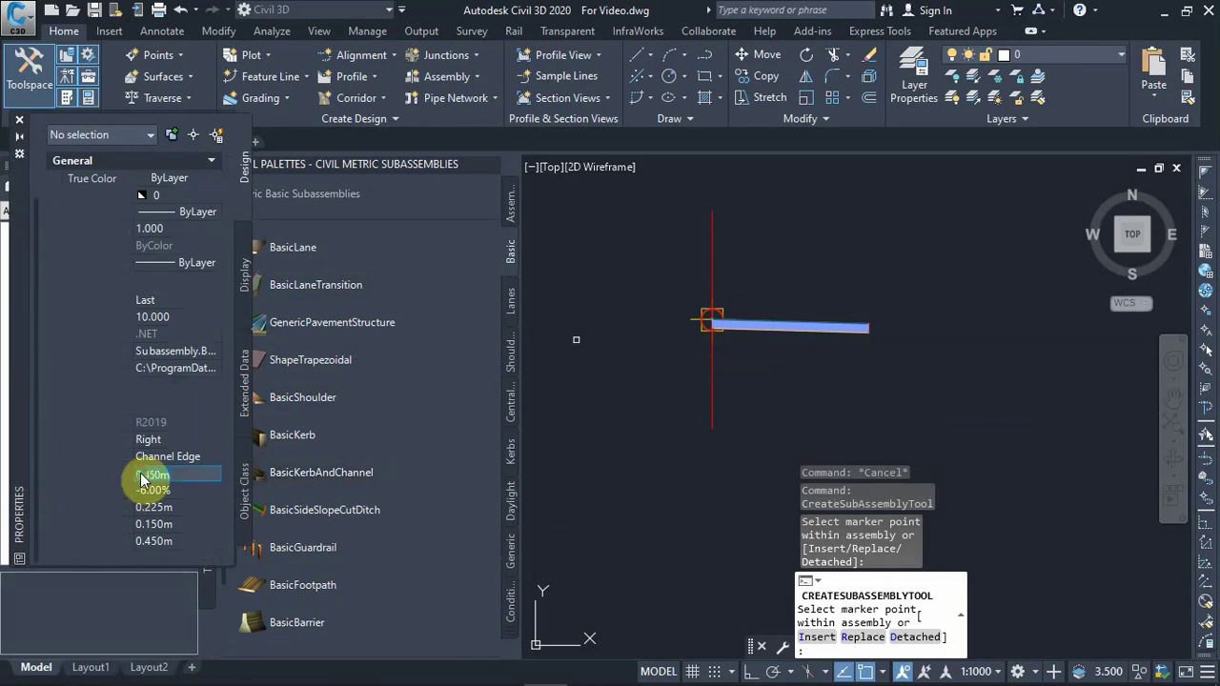
click(157, 492)
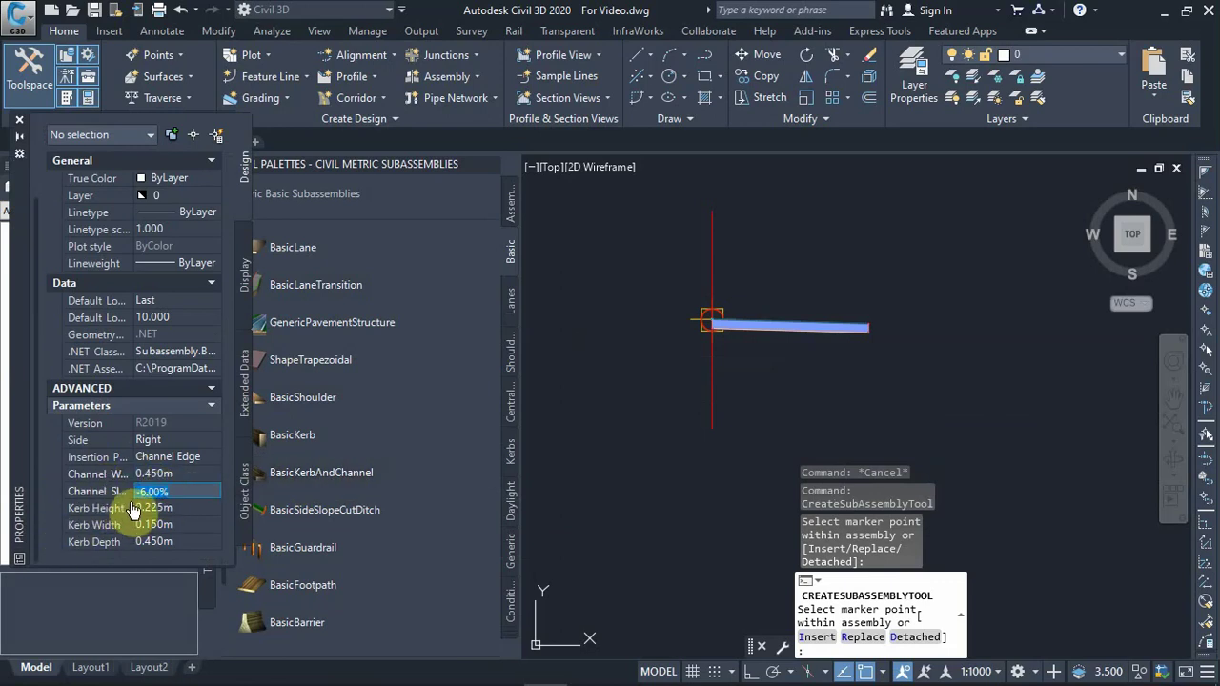
text(-4)
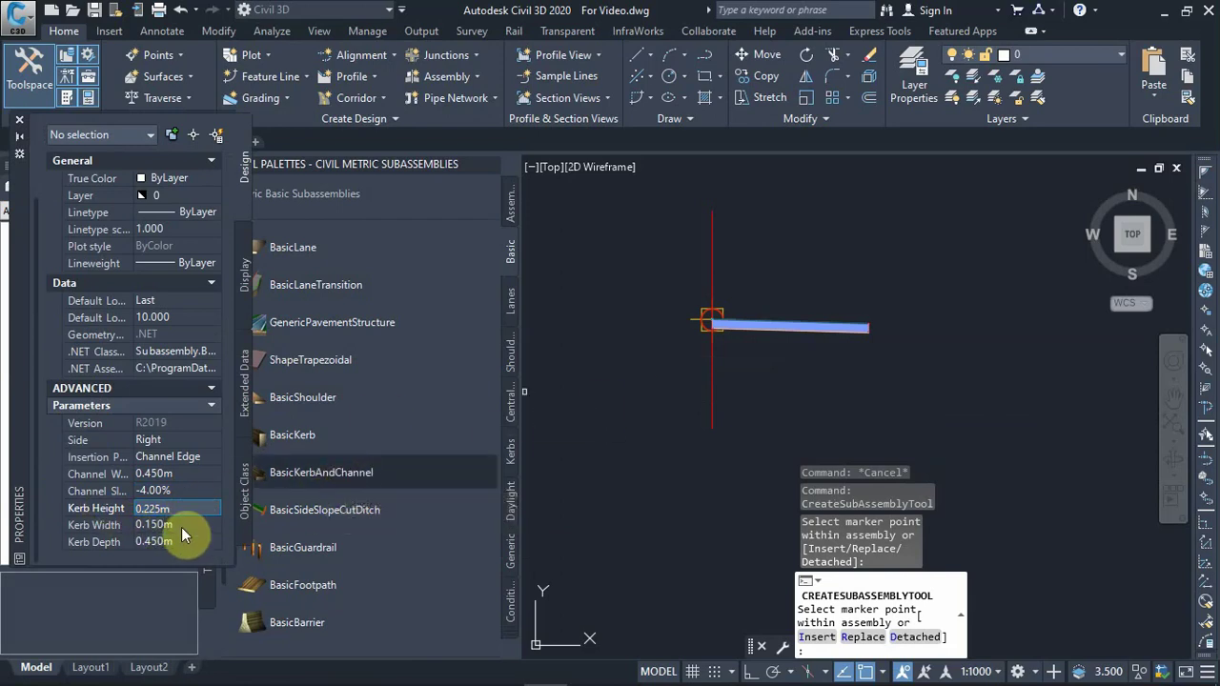
Step: Try to view the BasicKerbAndChannel help topic, check the Wi-Fi connection, and close the help window
right_click(325, 475)
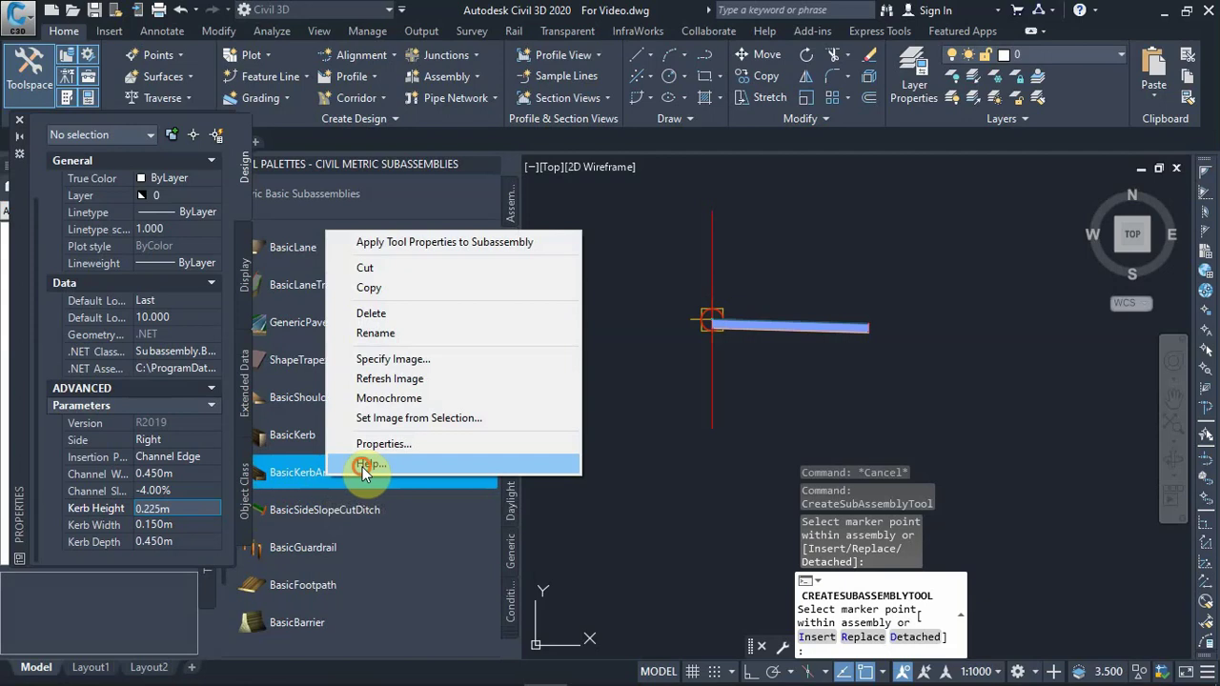
click(362, 467)
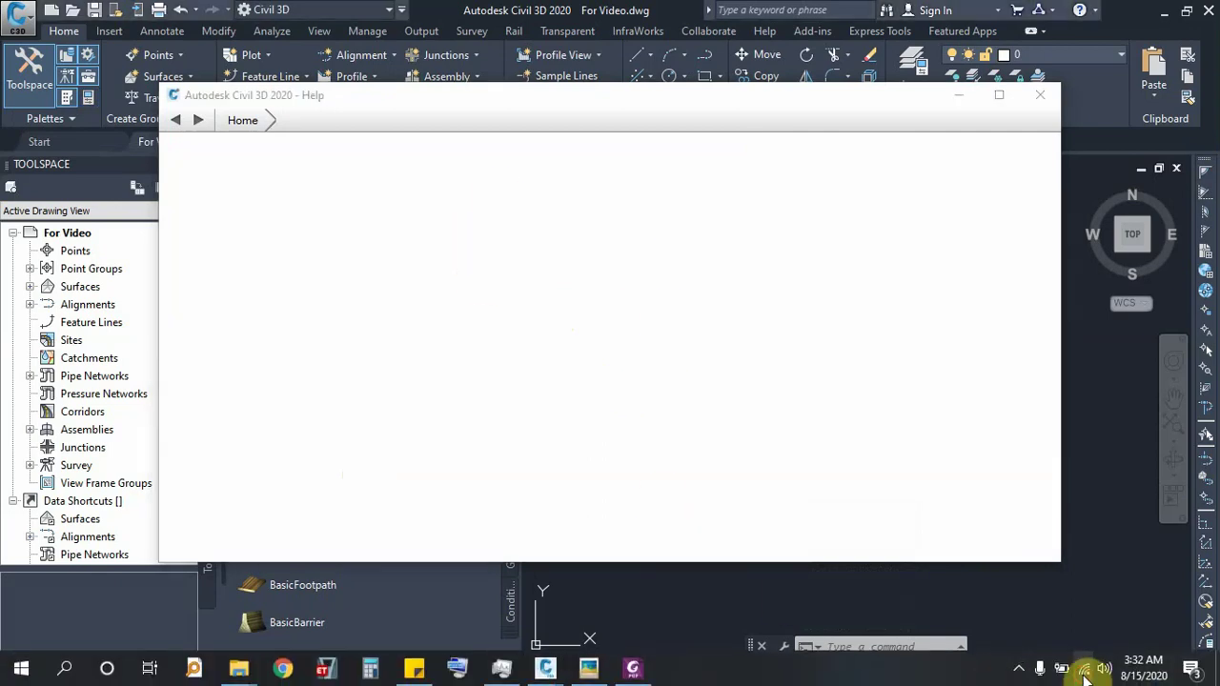
click(1085, 670)
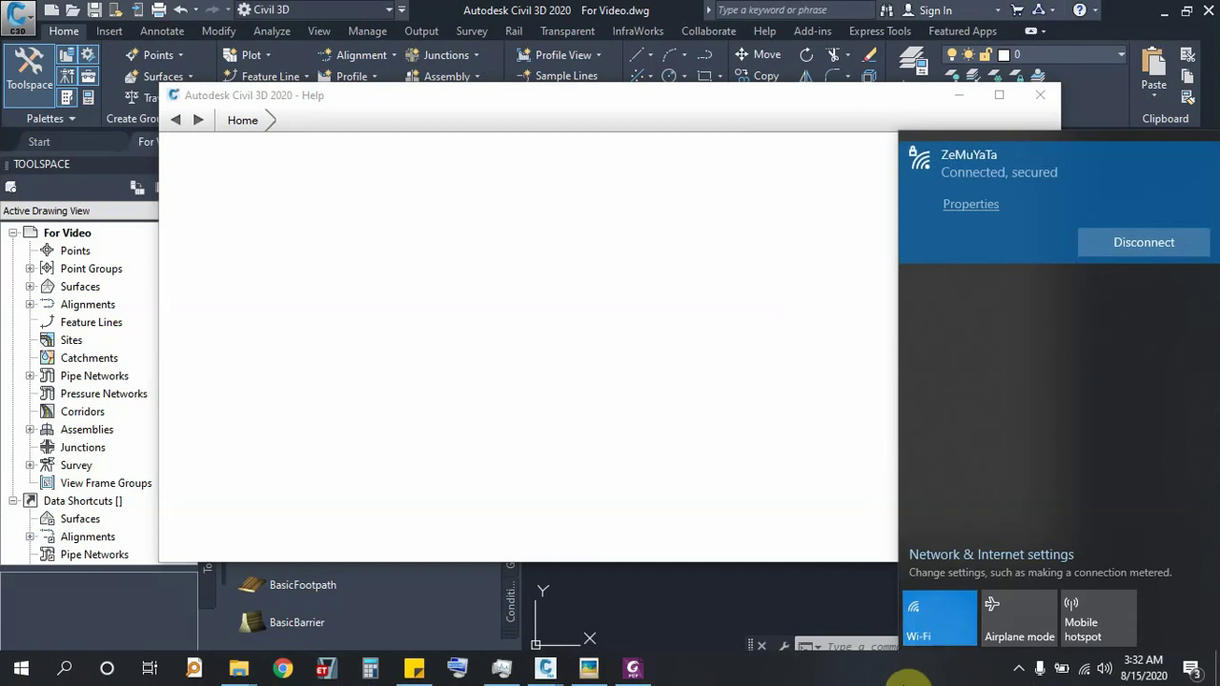
click(904, 679)
click(936, 330)
click(1041, 93)
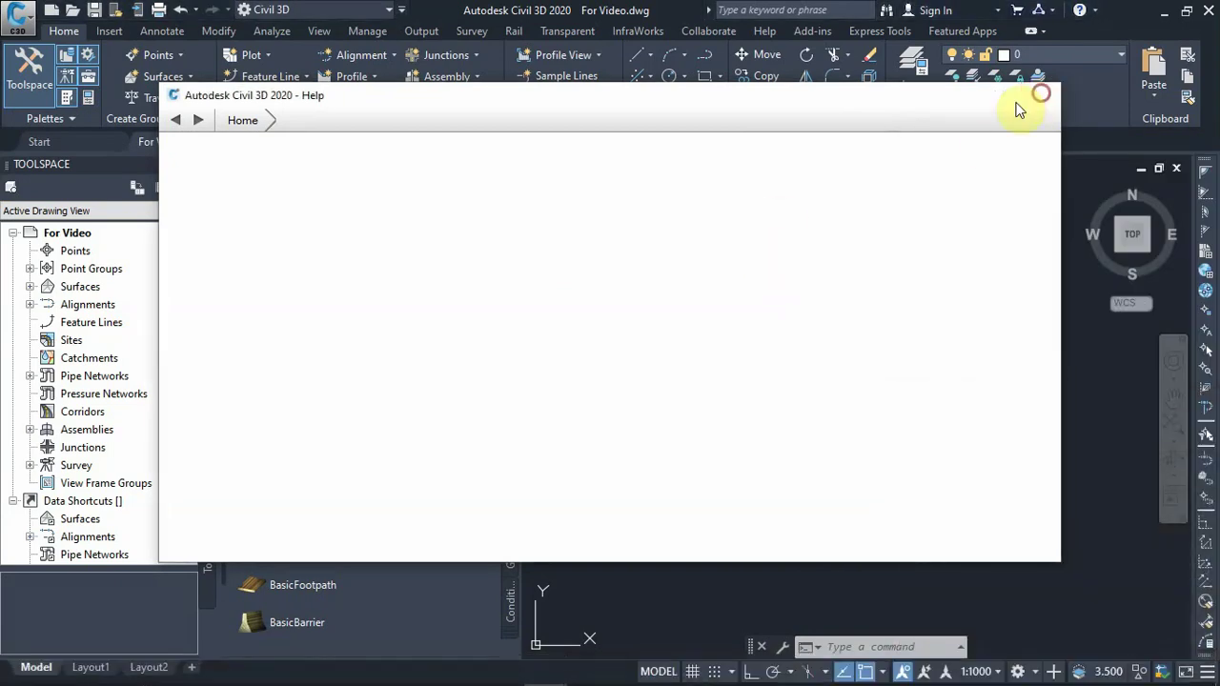
Step: Open the BasicKerbAndChannel help topic and read from its dimension diagram through to the point, link and shape codes table
right_click(324, 474)
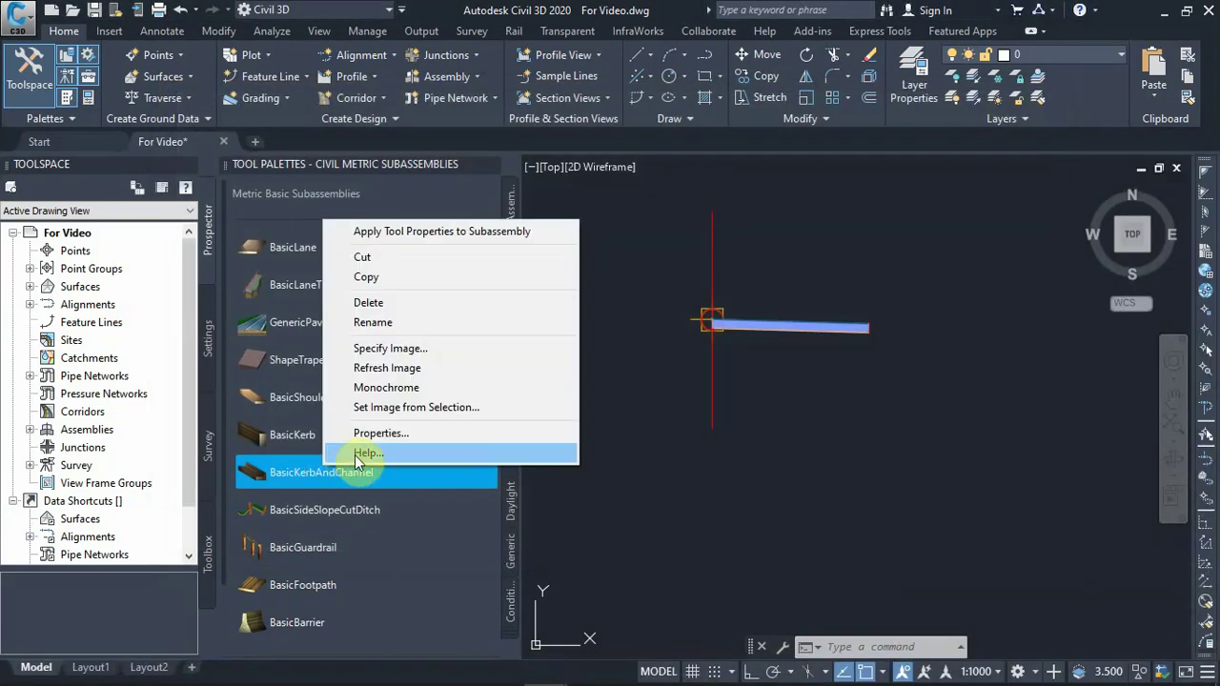
click(355, 455)
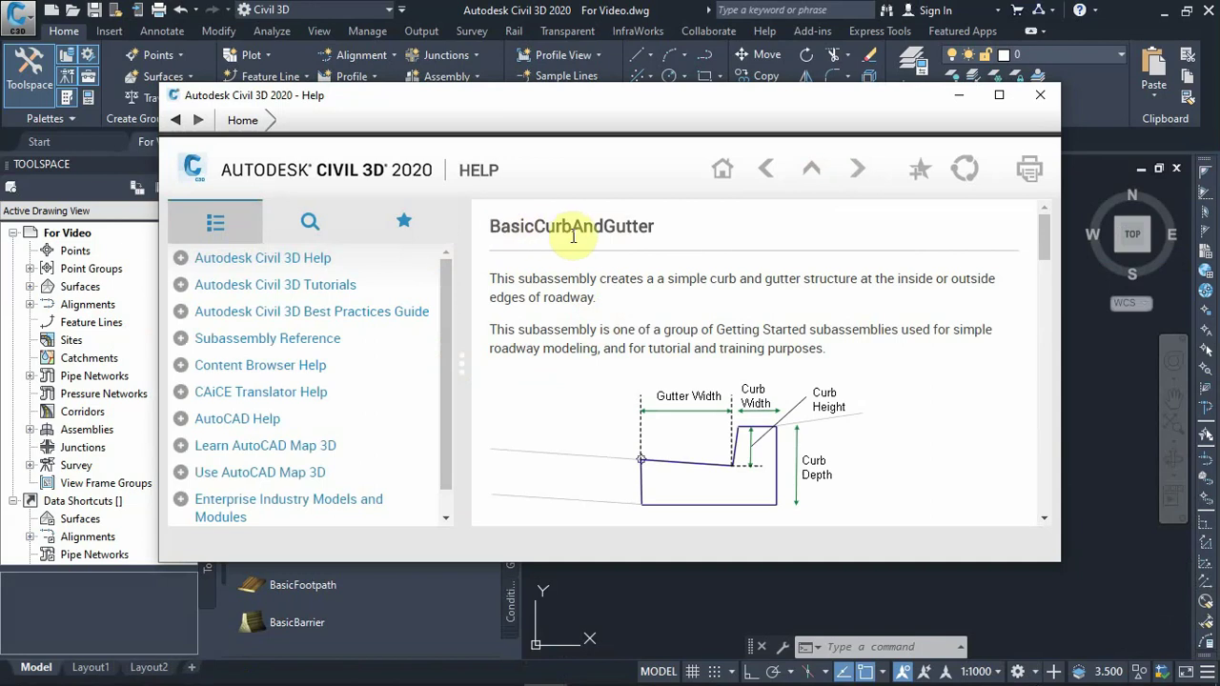
scroll(678, 345, down, 2)
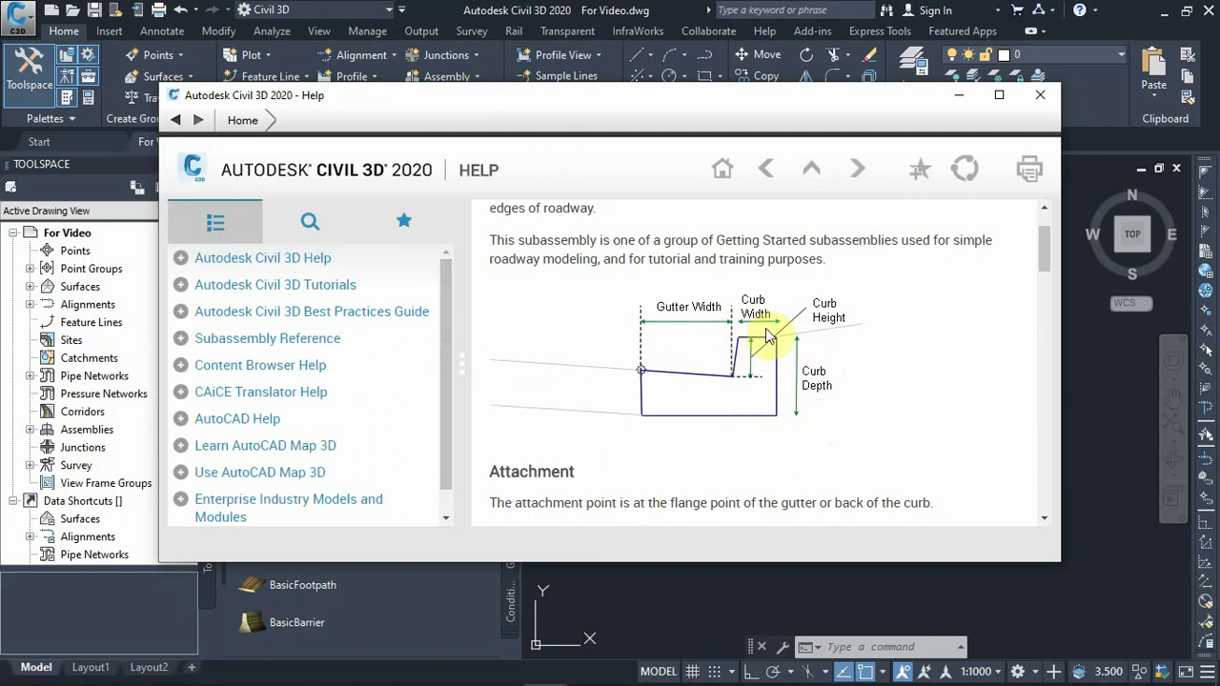
scroll(777, 339, down, 5)
scroll(781, 343, down, 15)
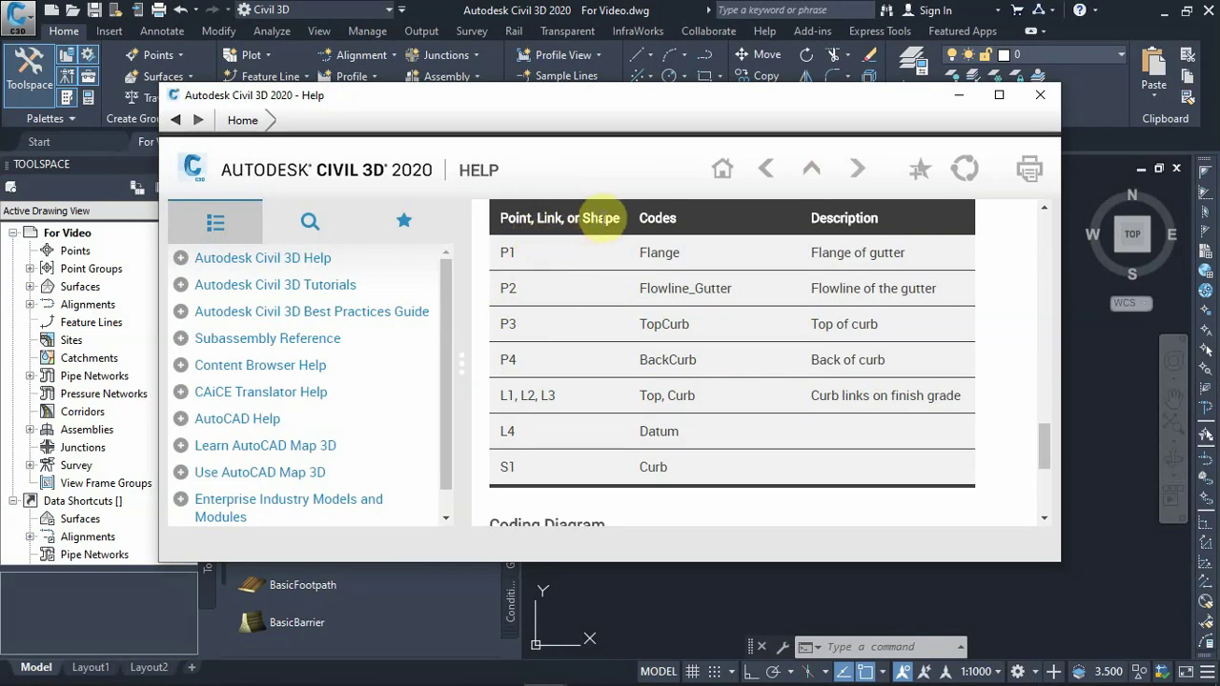
Step: Examine the help topic's point, link and shape codes and compare them with the coding diagram
drag(621, 220, 500, 217)
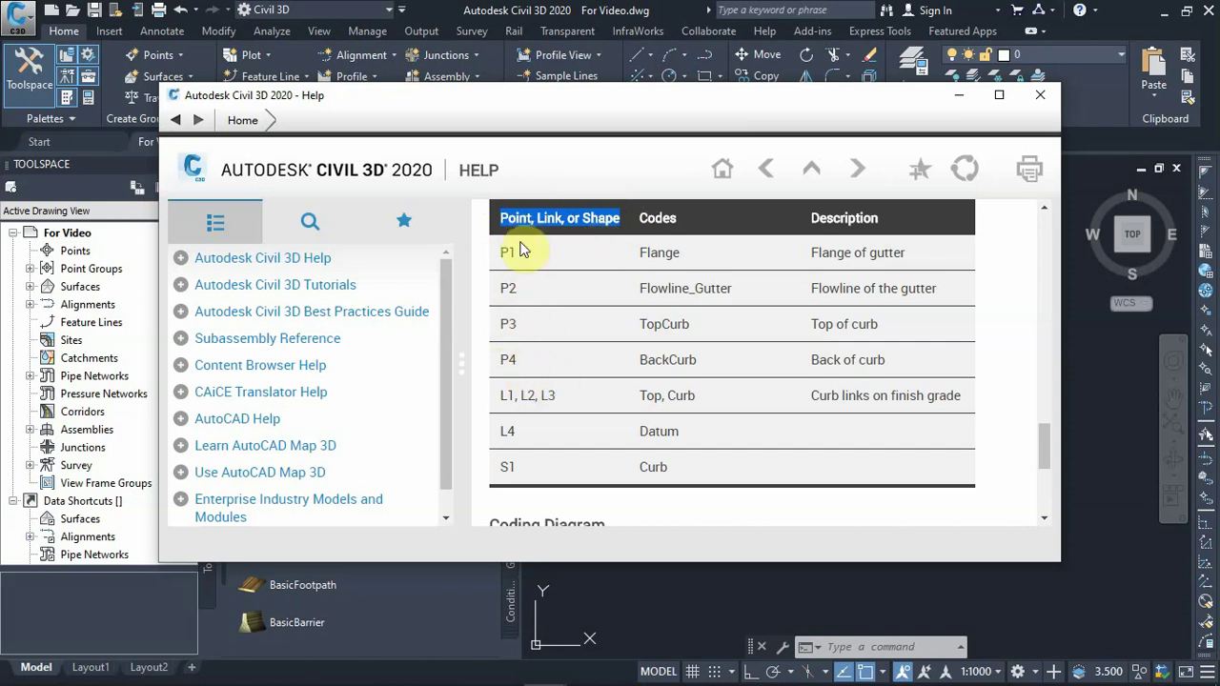
drag(522, 258, 500, 321)
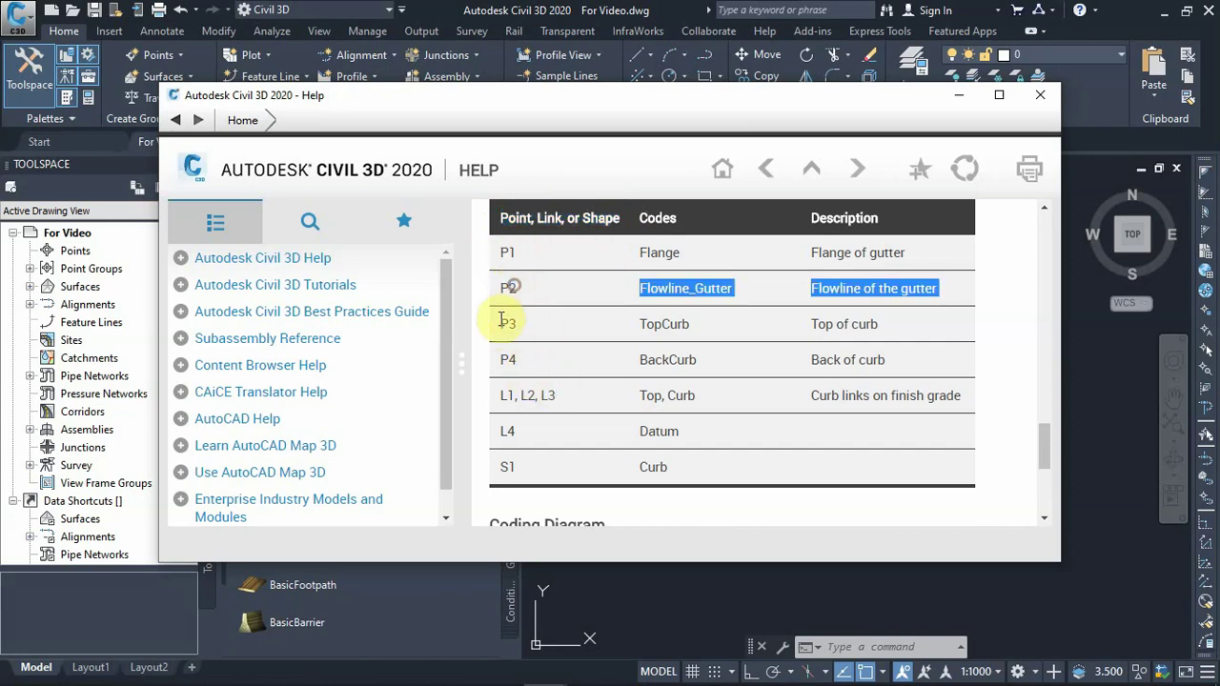
drag(558, 412, 498, 399)
drag(524, 469, 491, 469)
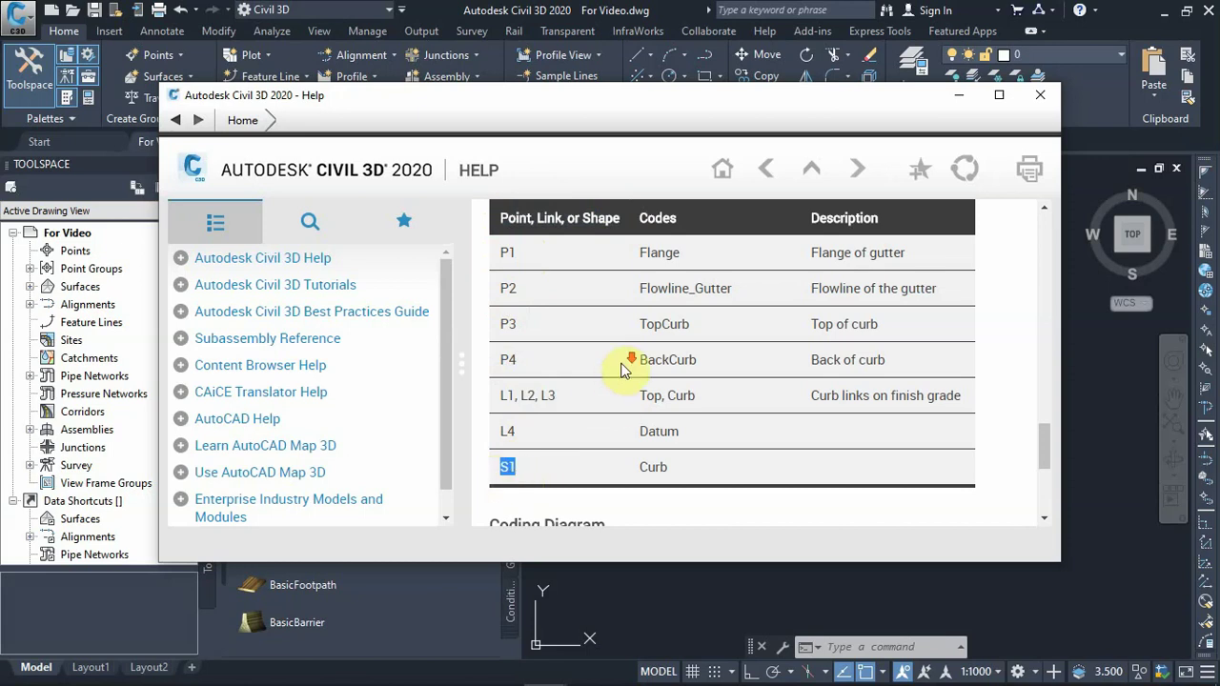
scroll(620, 379, down, 2)
scroll(620, 378, down, 1)
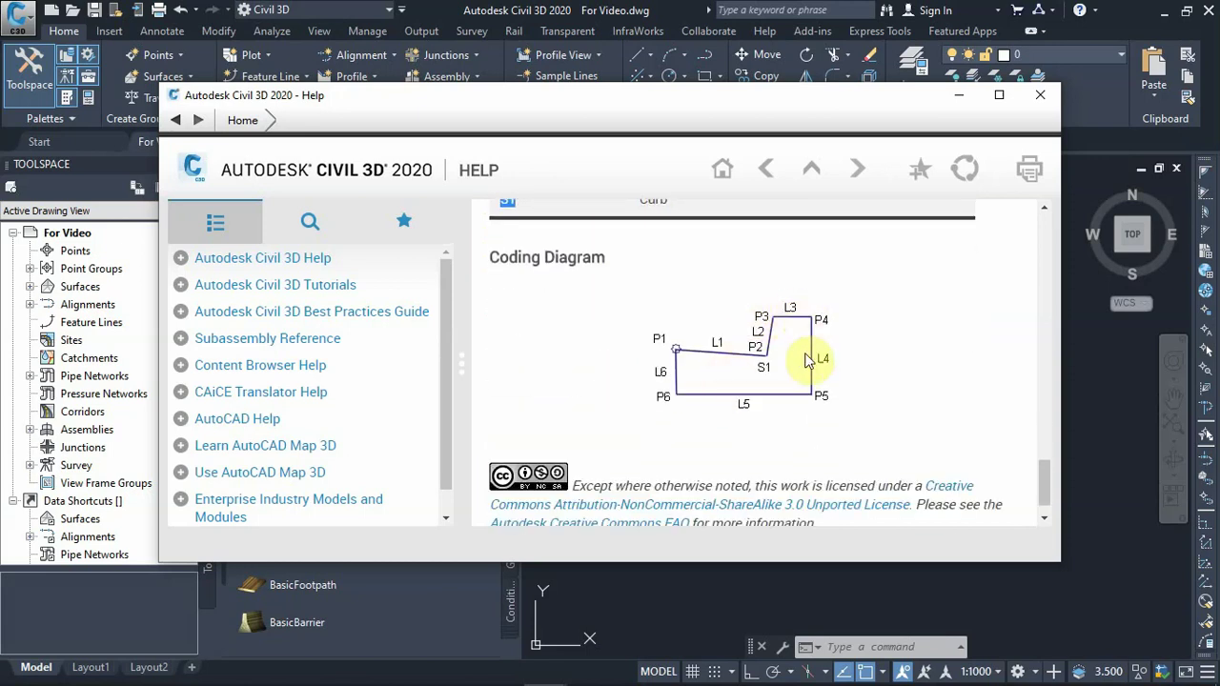
Step: Review the help topic's diagram of gutter width and curb width, height and depth, and close the help window
scroll(729, 336, up, 10)
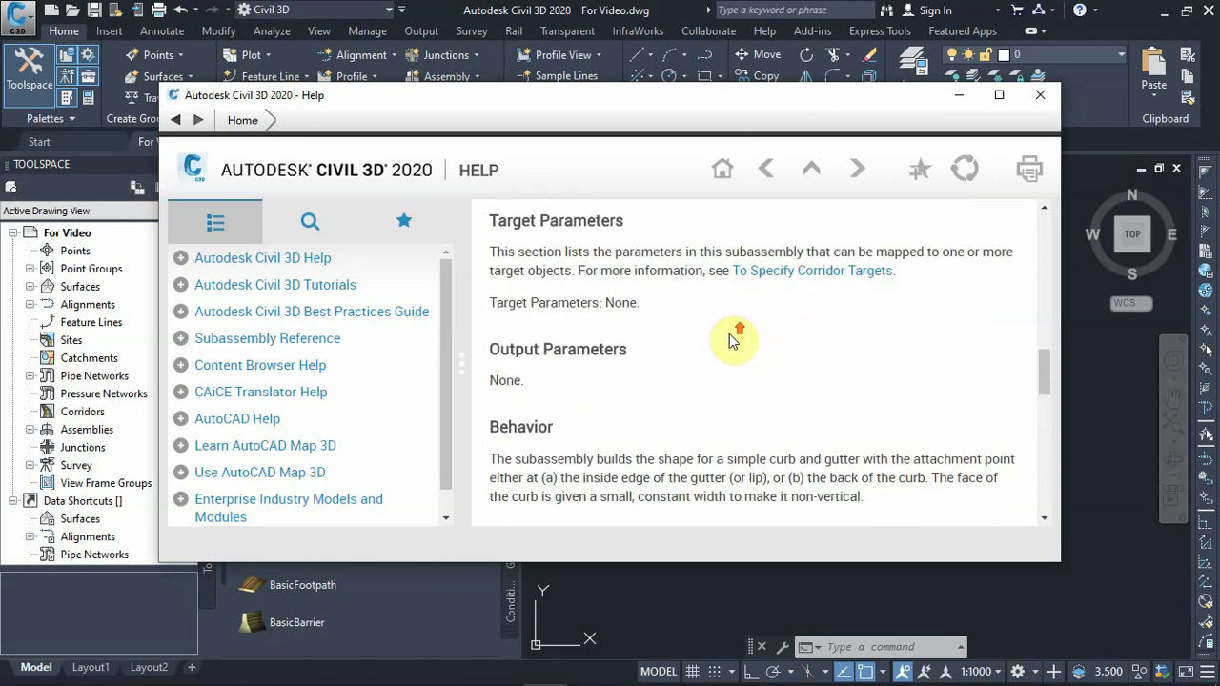
scroll(729, 335, up, 2)
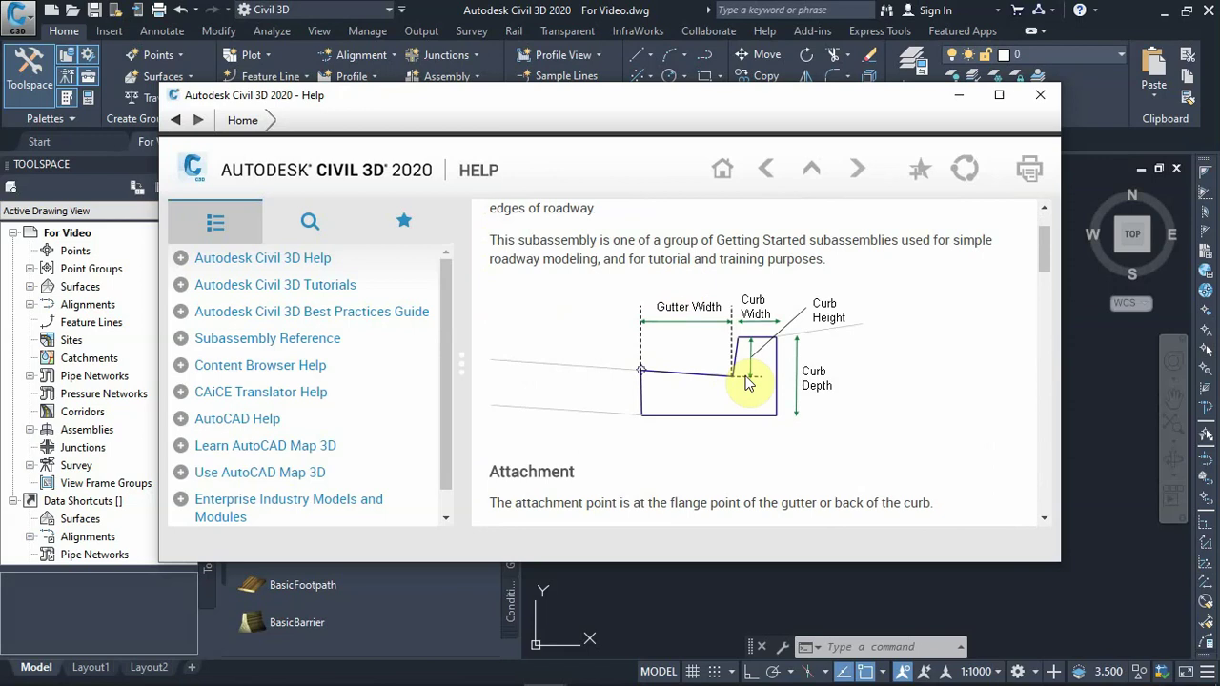
scroll(676, 372, up, 2)
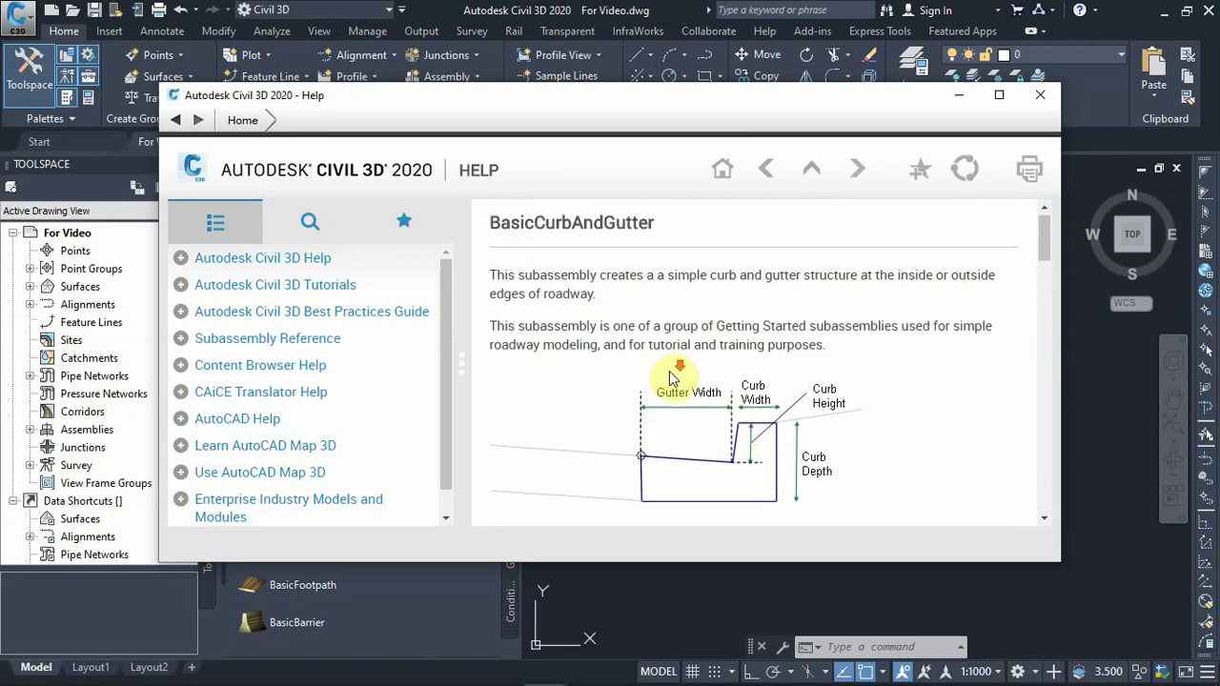
scroll(676, 373, down, 2)
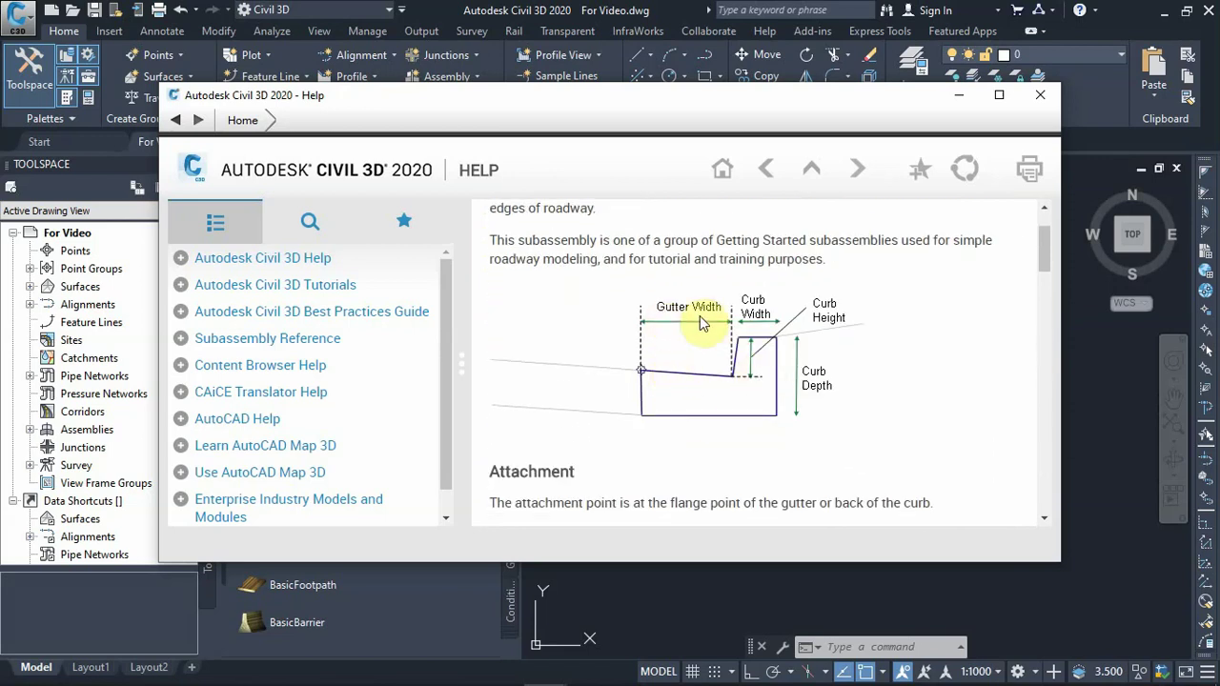
click(1040, 96)
Step: Attach a right-side BasicKerbAndChannel with its default parameters to the upper outer edge point of the right lane
click(310, 469)
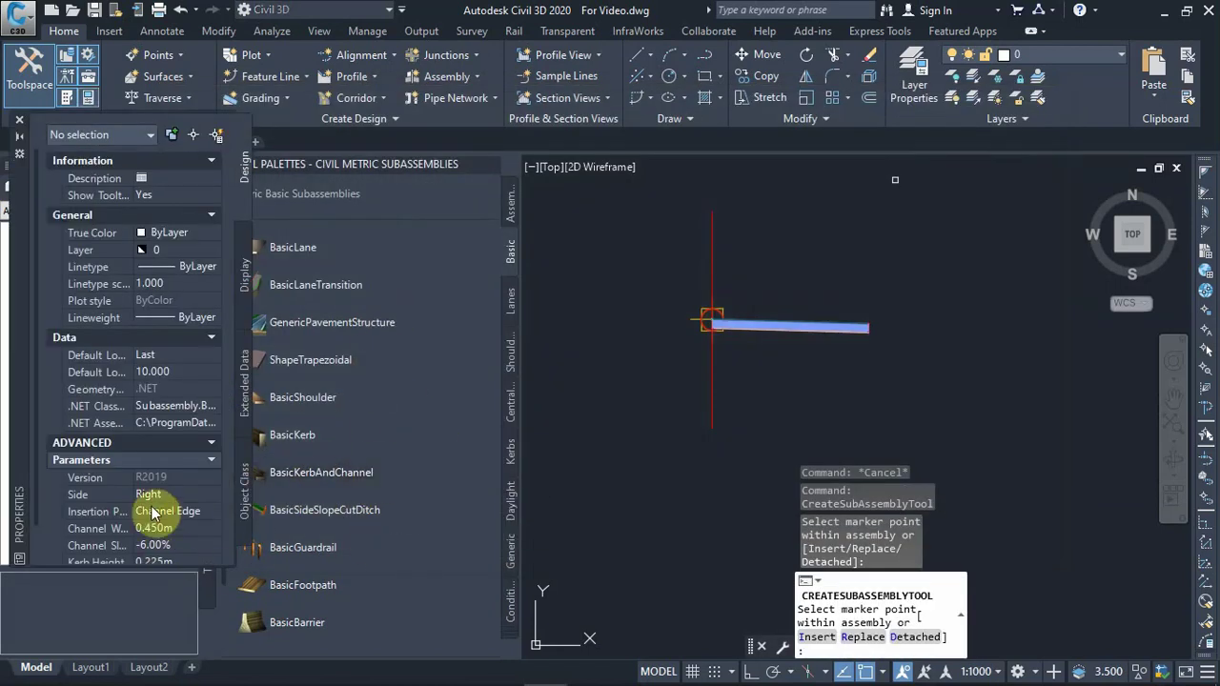
scroll(152, 504, down, 2)
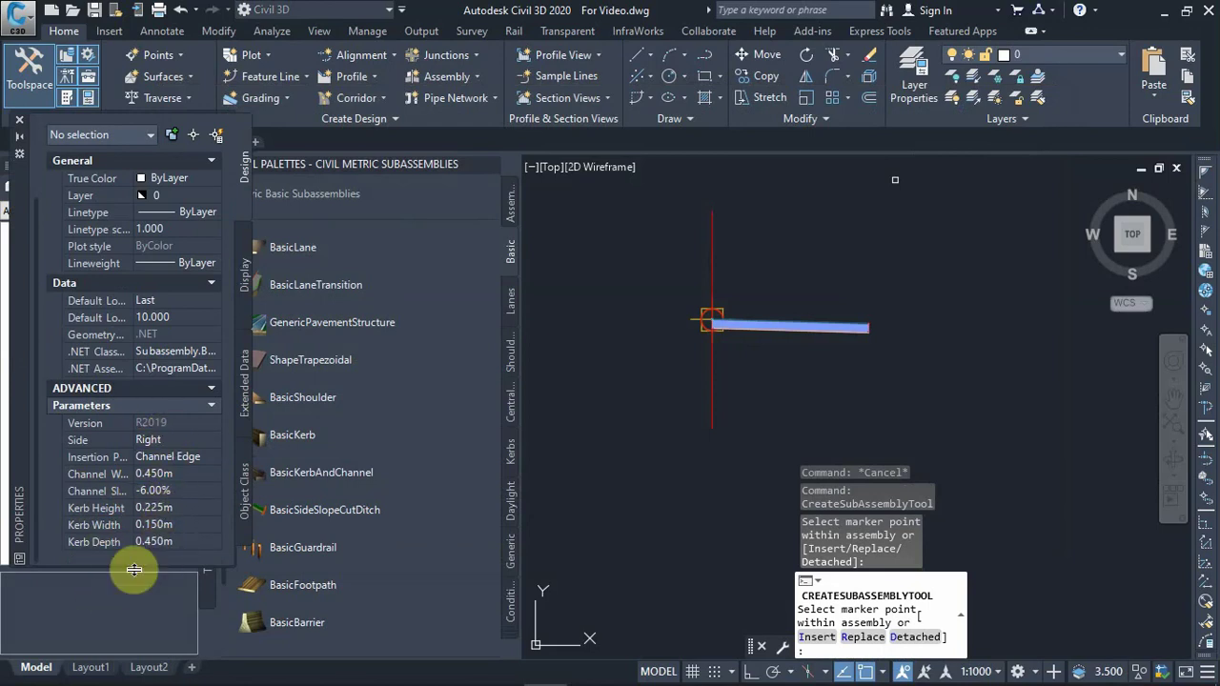
scroll(791, 324, up, 5)
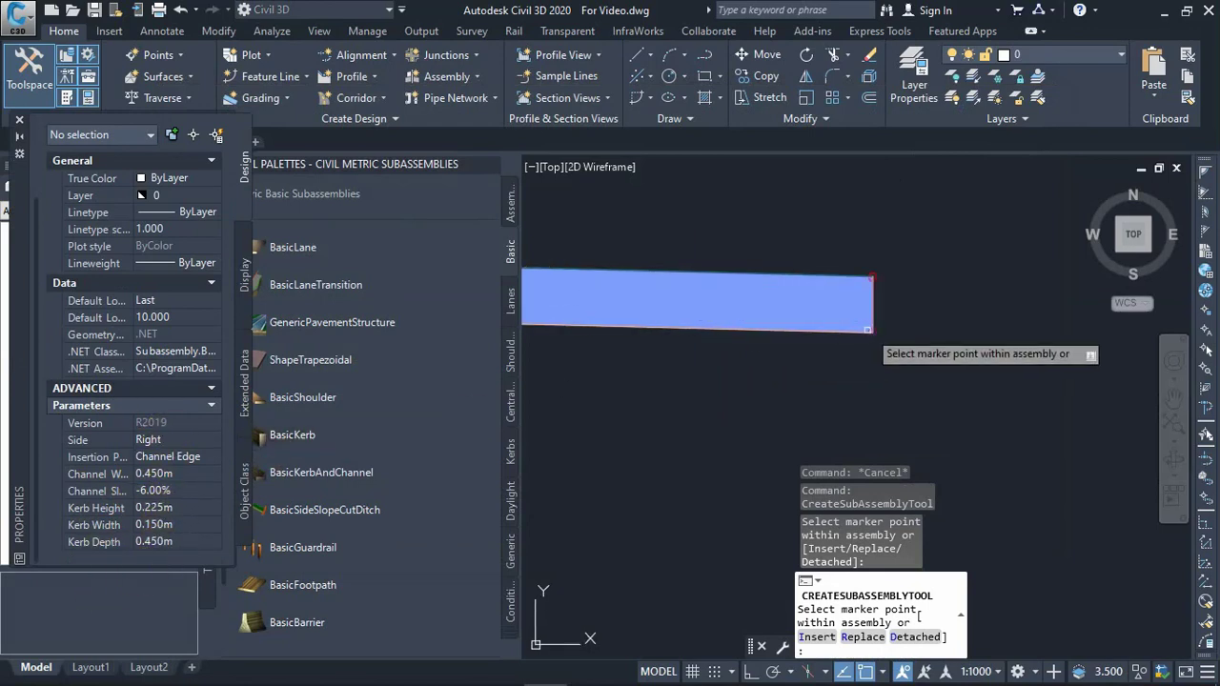
click(873, 276)
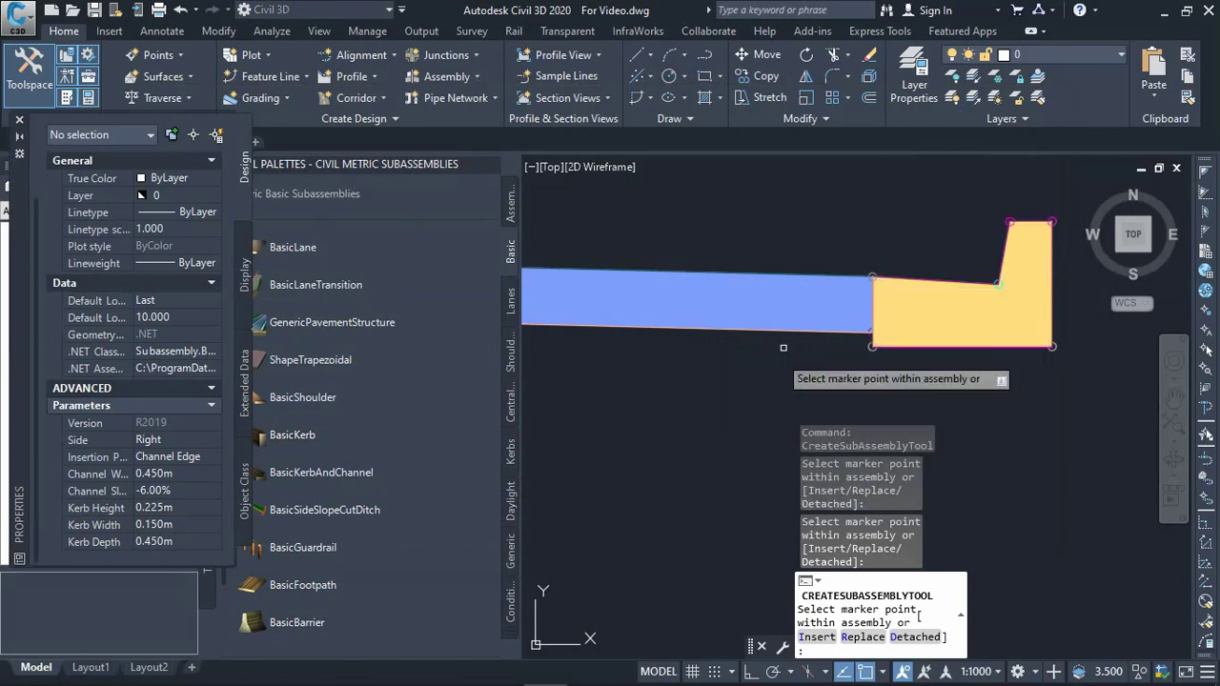
scroll(879, 354, down, 3)
scroll(896, 357, up, 4)
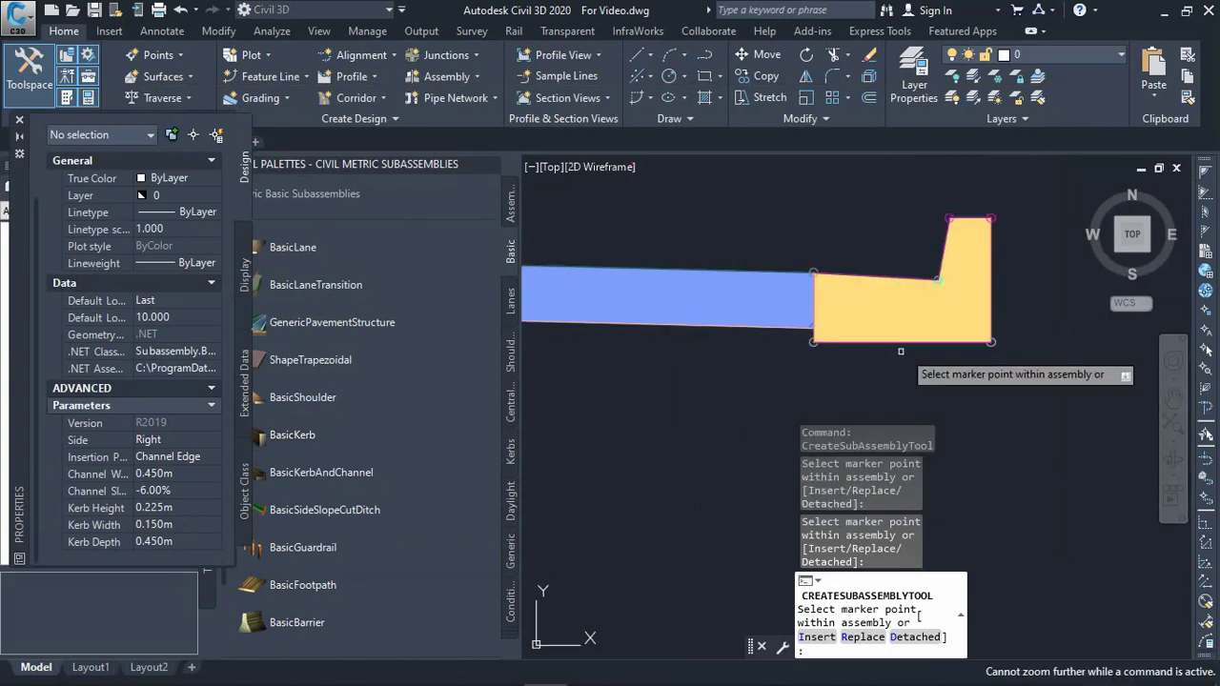
scroll(905, 355, down, 2)
scroll(853, 360, up, 3)
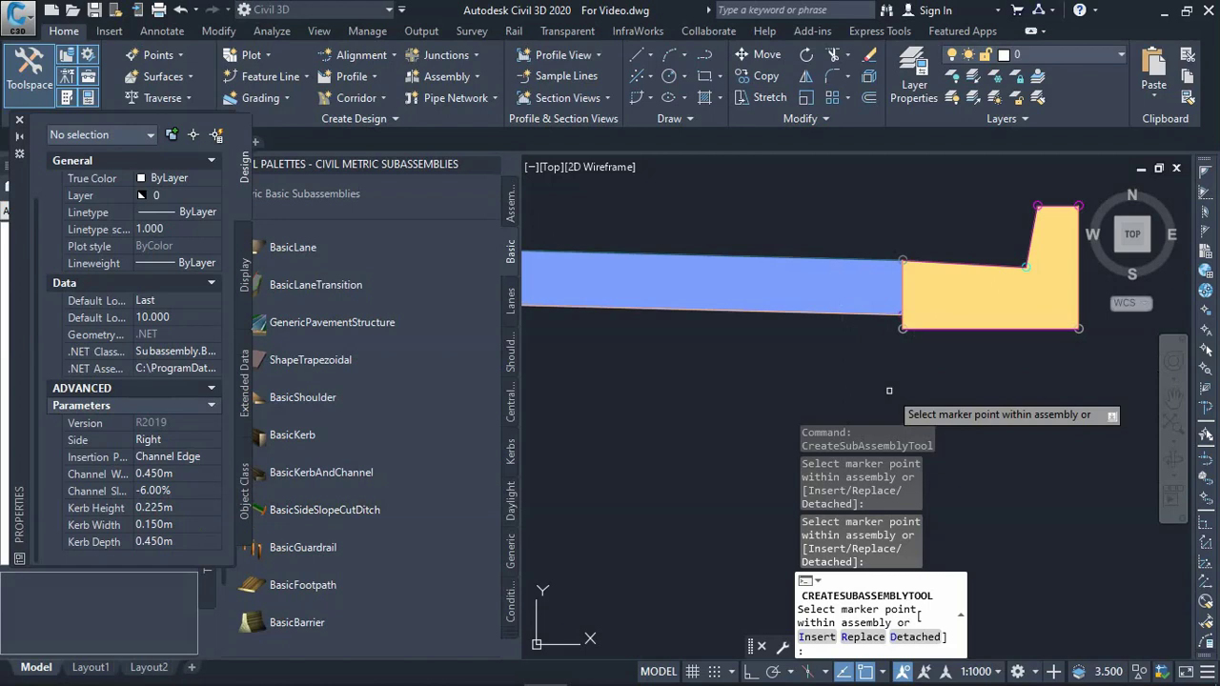
Step: End the subassembly command and remove the kerb and channel from the outer edge of the right lane
key(Escape)
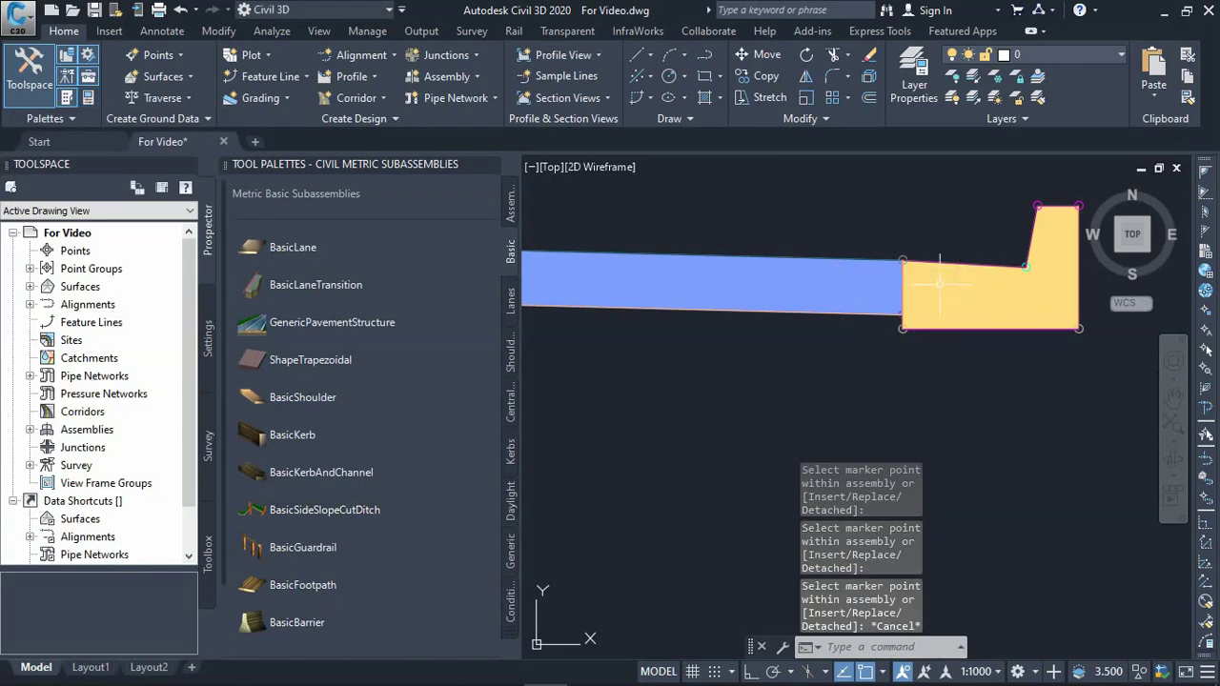
click(997, 289)
key(ctrl+z)
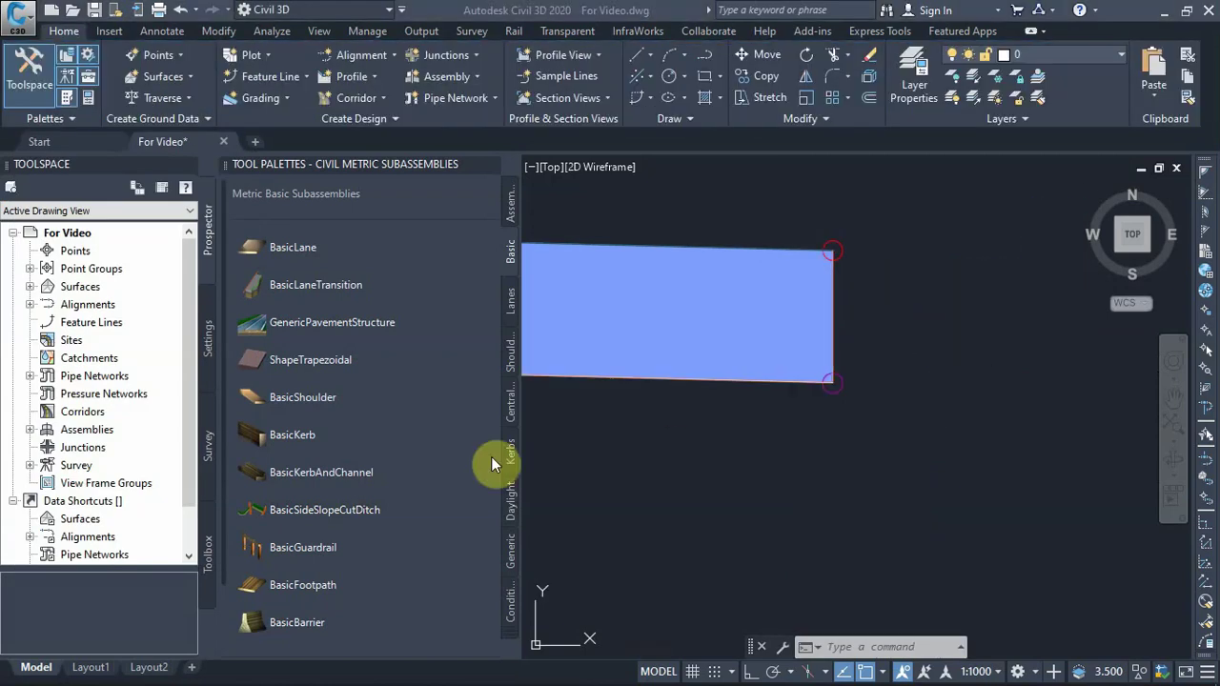
Step: Add a right-side BasicKerbAndChannel with a kerb depth of 0.400 m to the upper outer edge point of the right lane
click(320, 472)
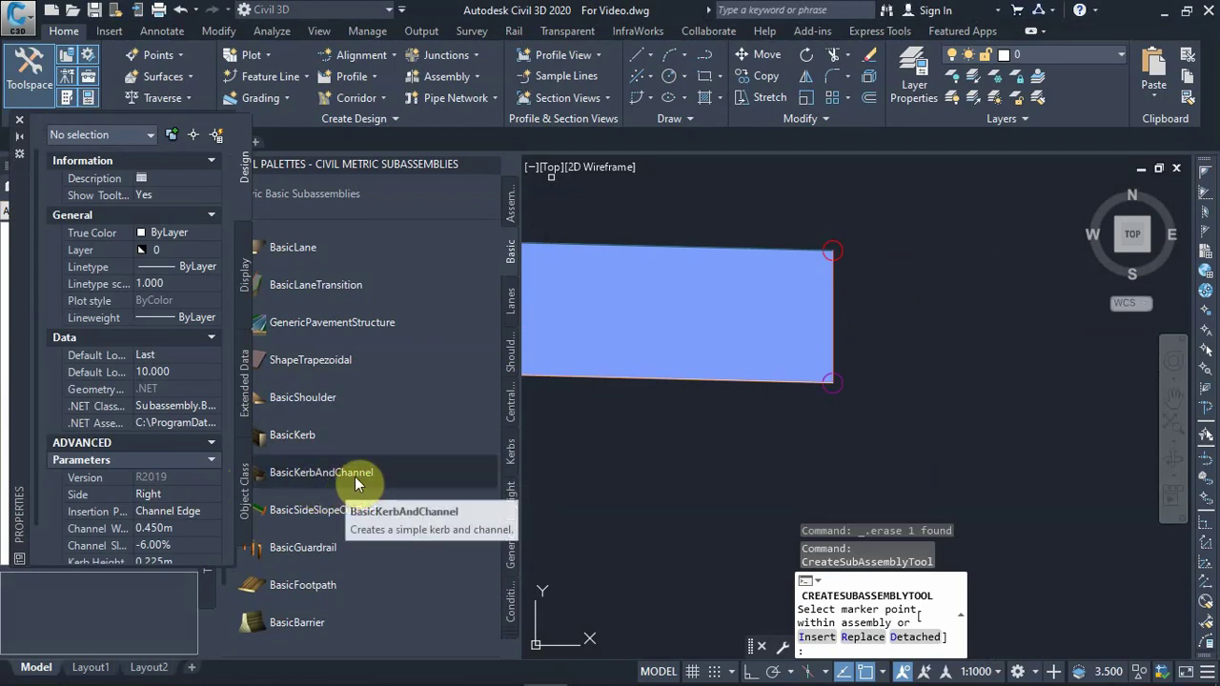
scroll(110, 505, down, 1)
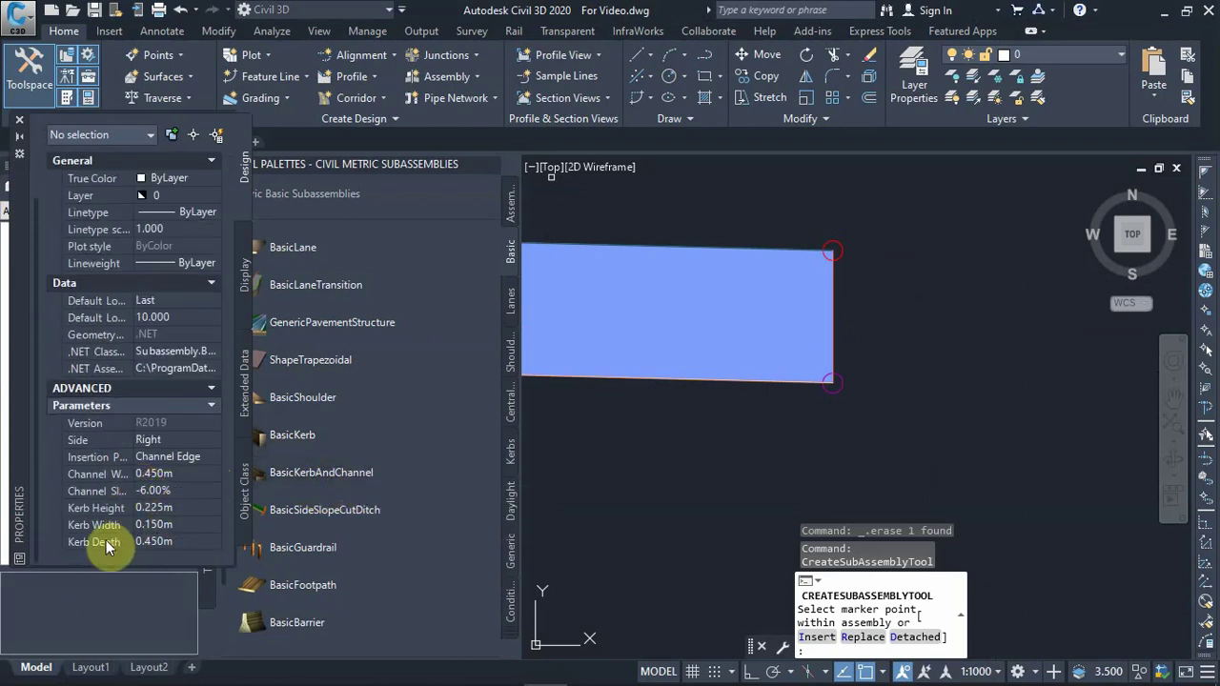
click(159, 543)
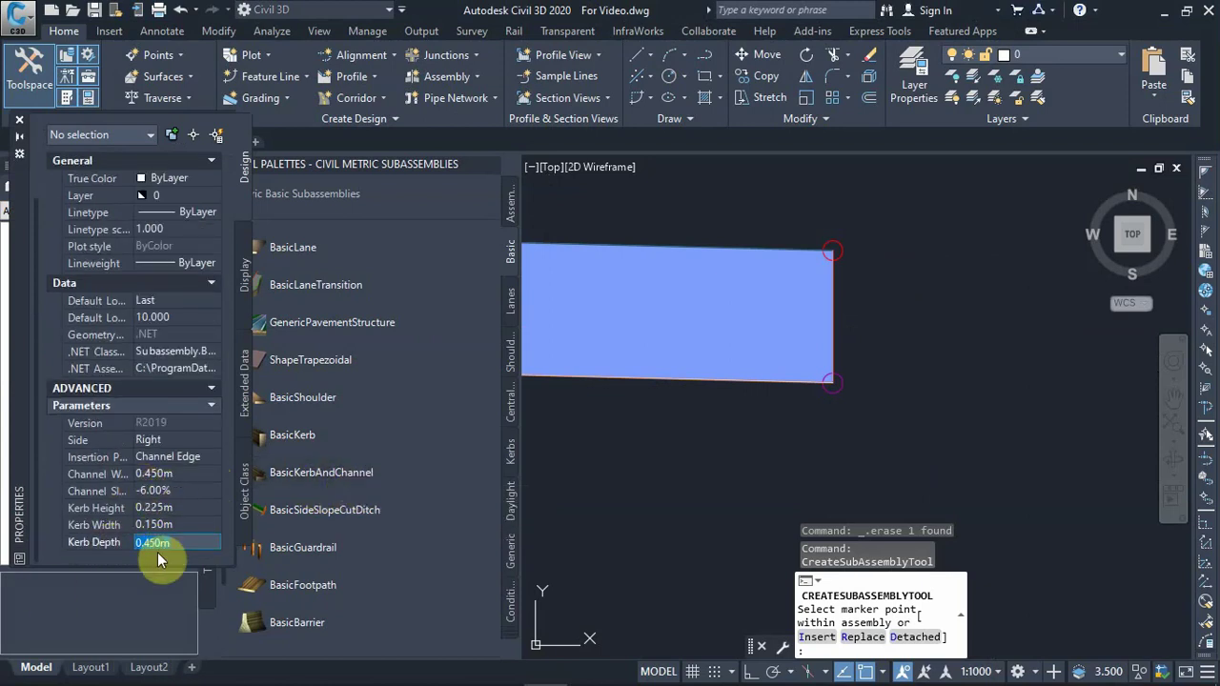
text(0.4)
key(Return)
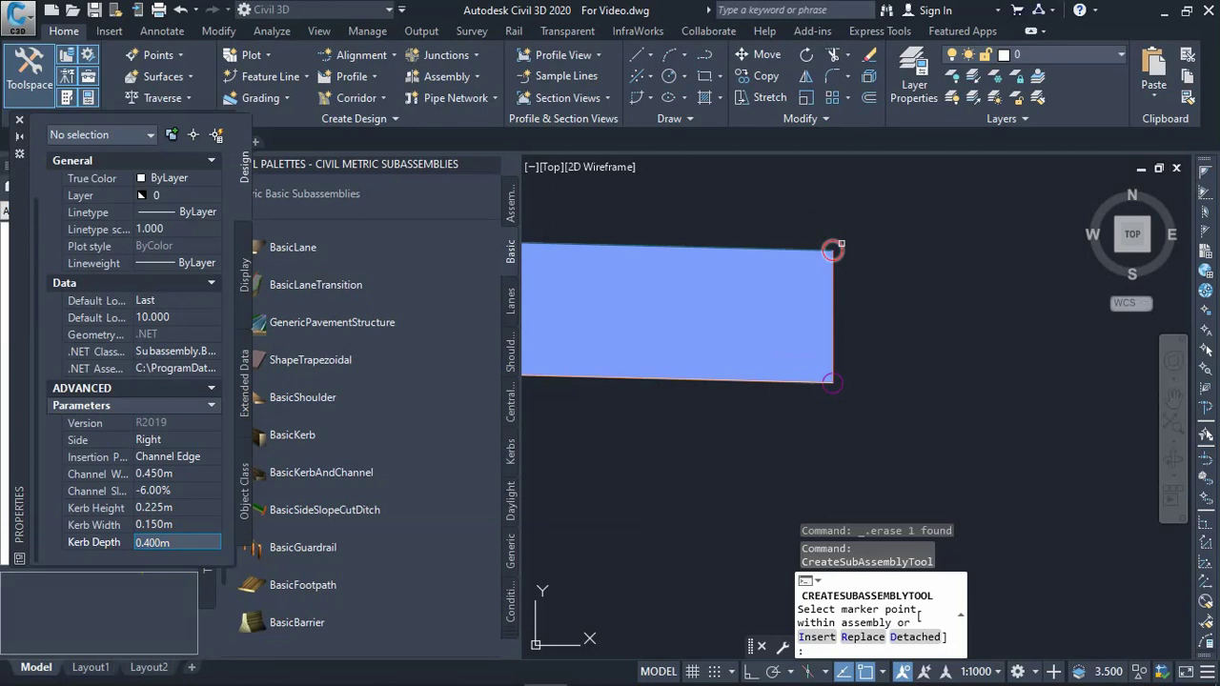
scroll(665, 393, down, 4)
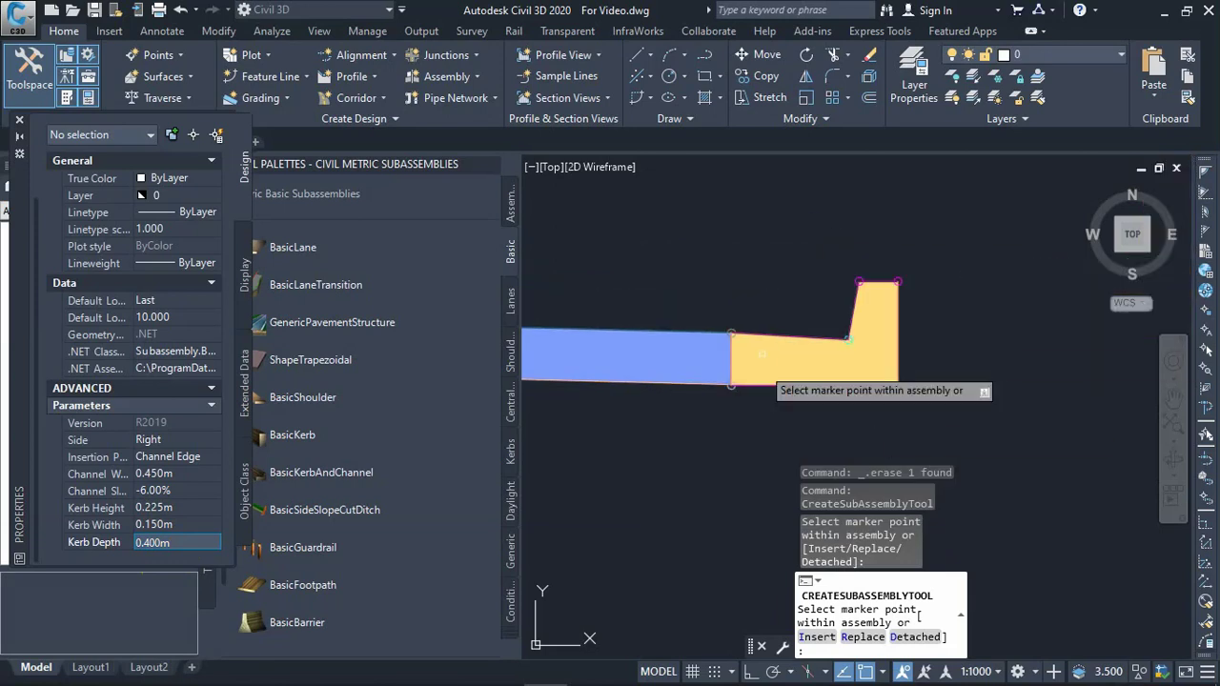
Step: Start a right-side BasicFootpath subassembly and set both its buffer widths to 0.500 m
scroll(968, 362, down, 2)
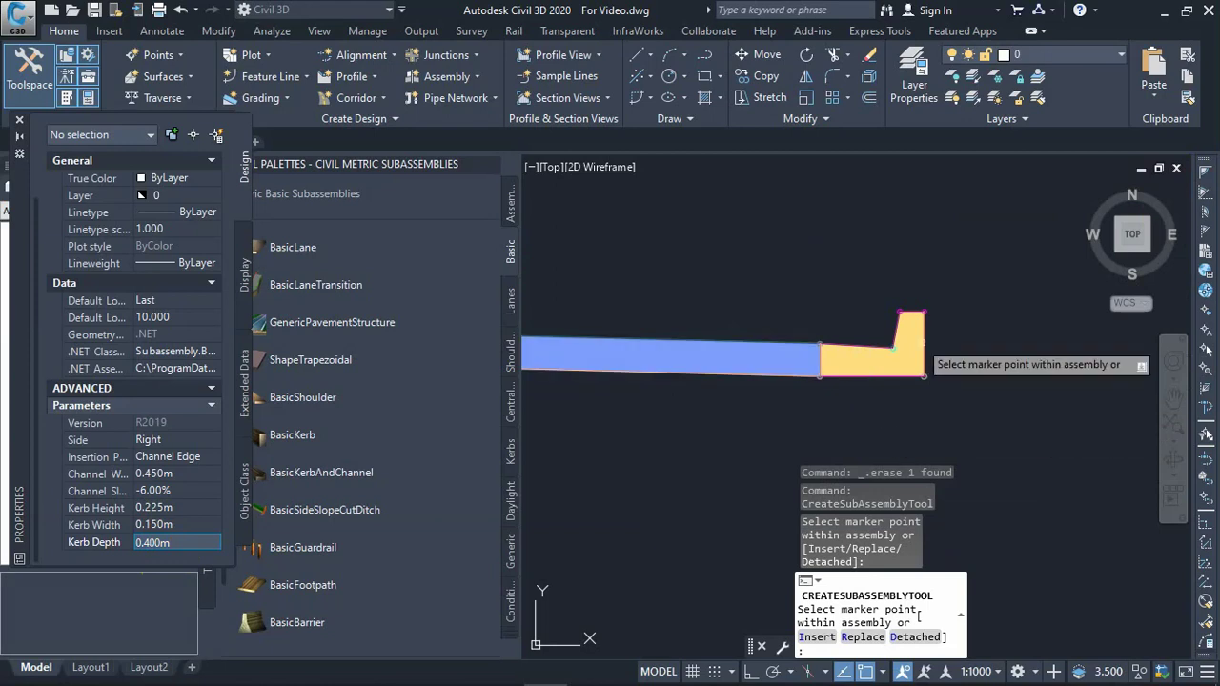
click(305, 583)
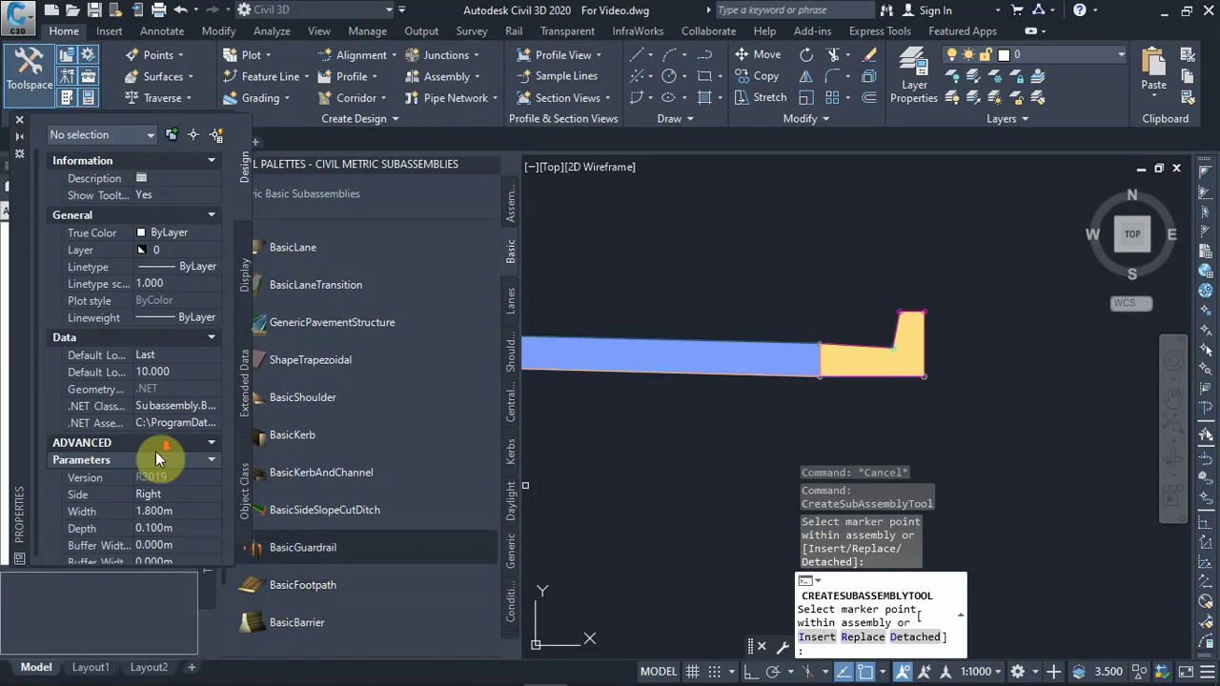
scroll(155, 451, down, 1)
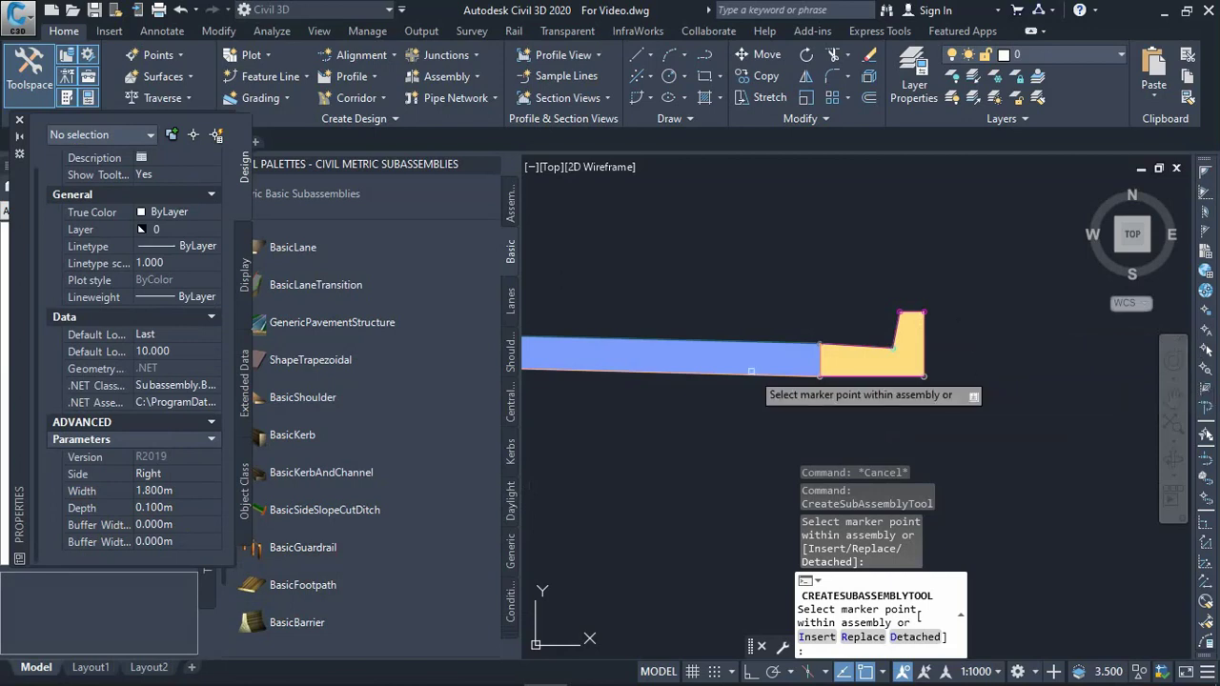
click(153, 525)
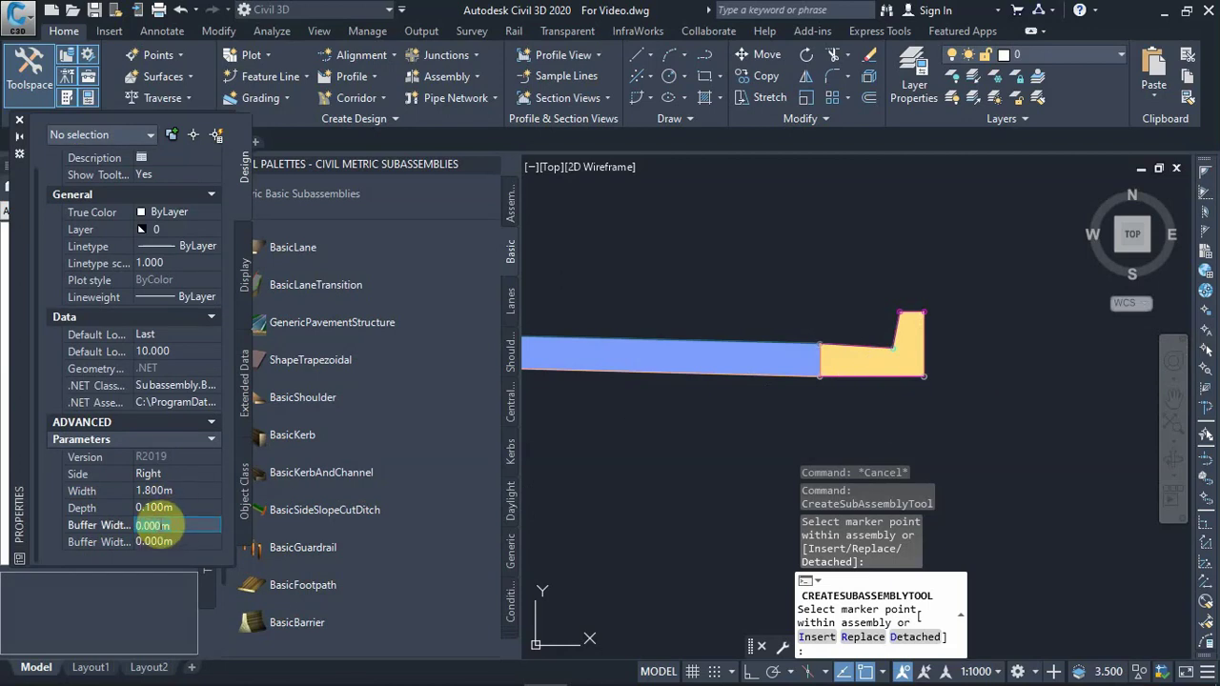
text(0.5)
key(Tab)
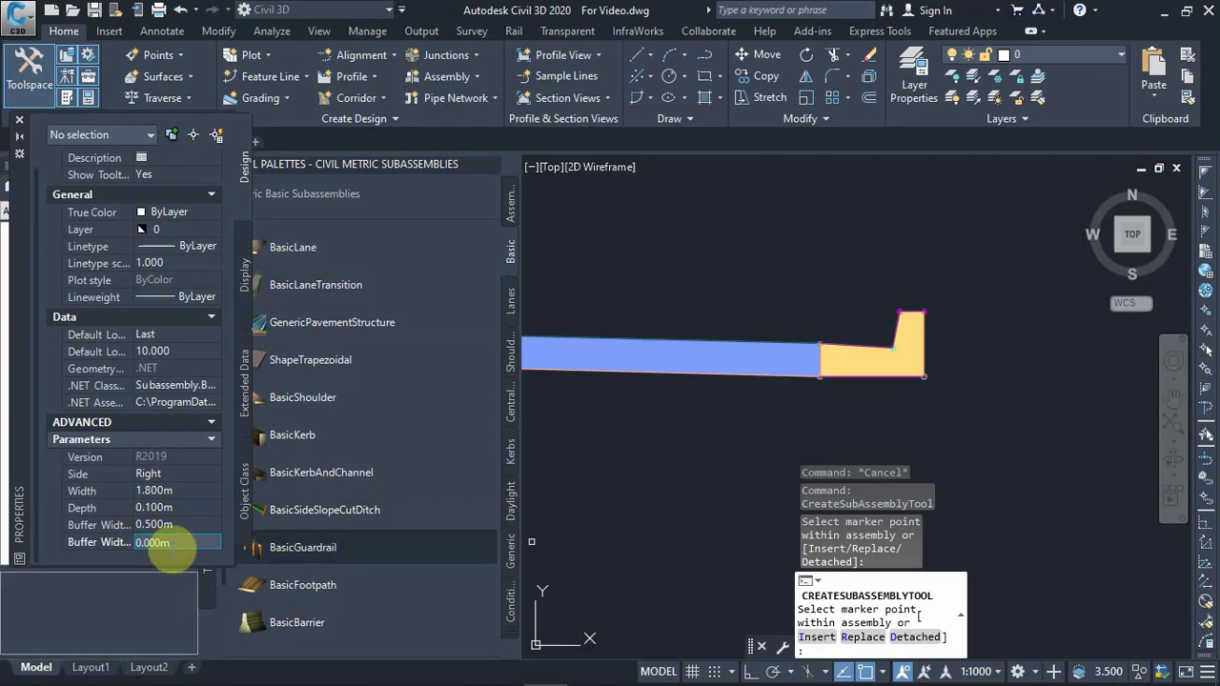
text(0.5)
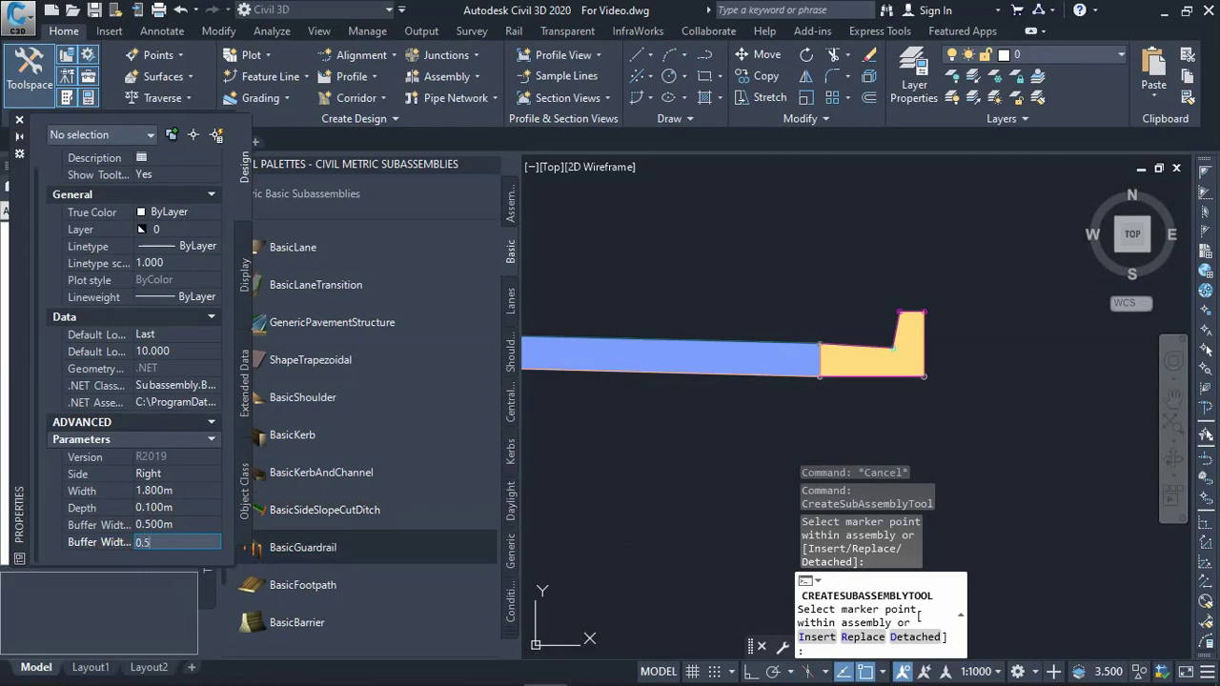
key(Return)
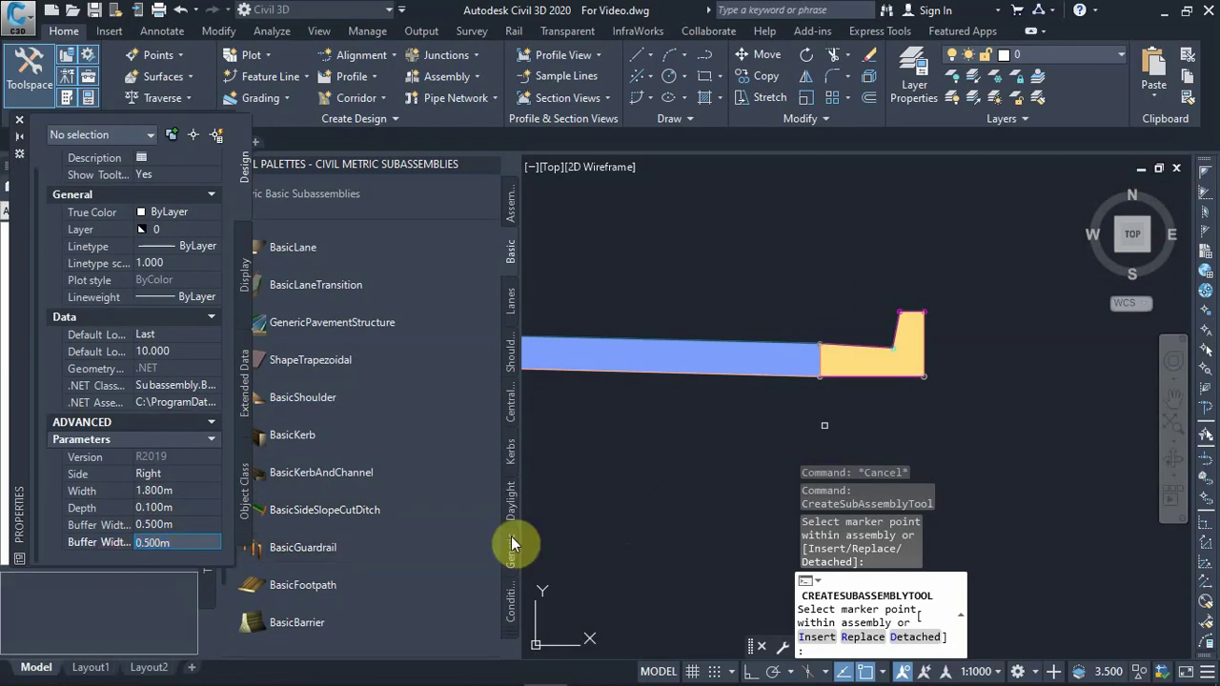
Step: Set the footpath's width to 1.500 m and its depth to 0.150 m
click(153, 491)
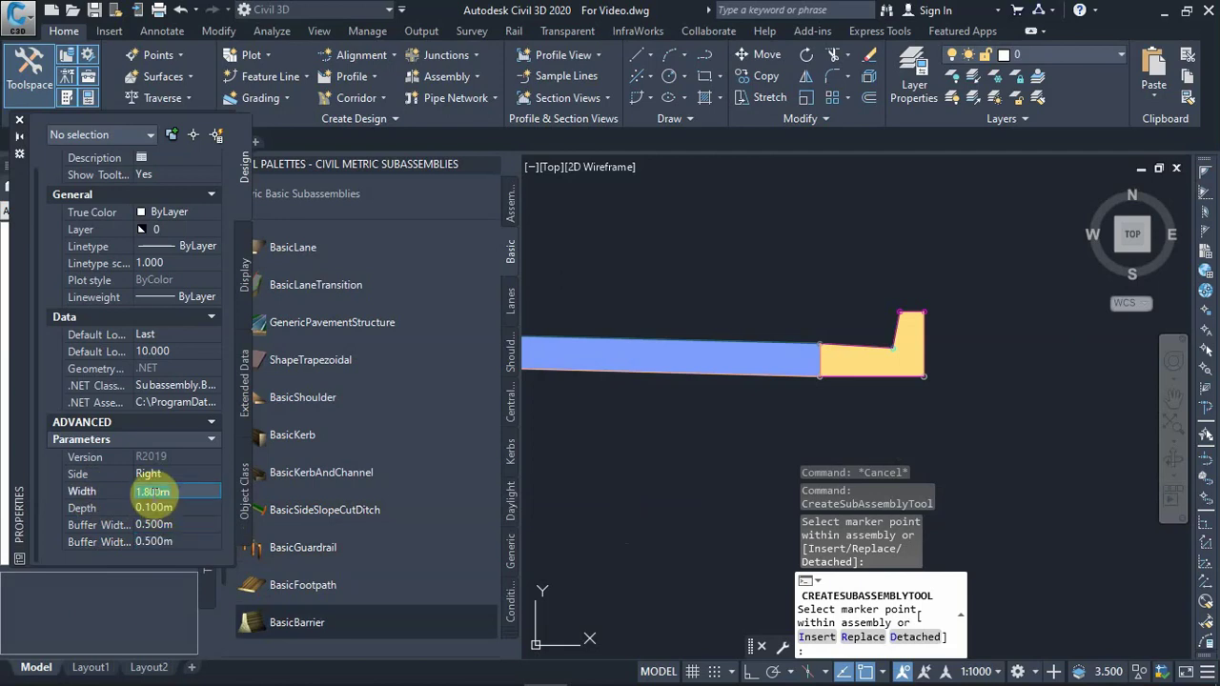
text(1.5)
click(153, 502)
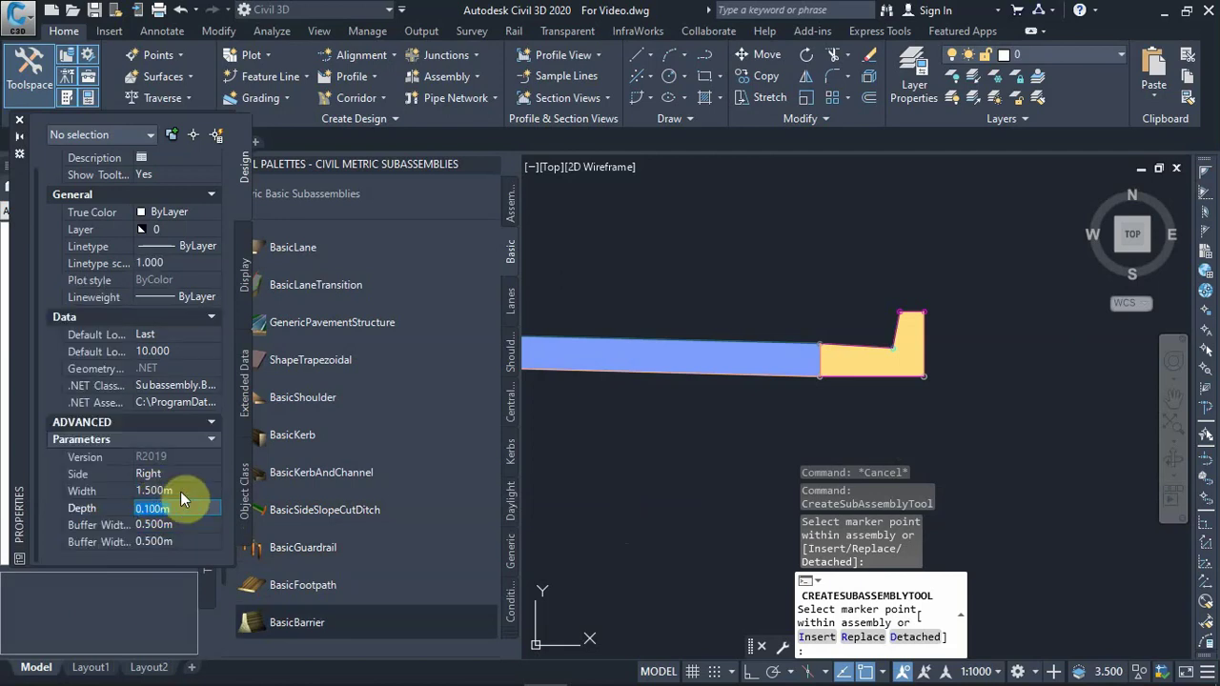
click(191, 508)
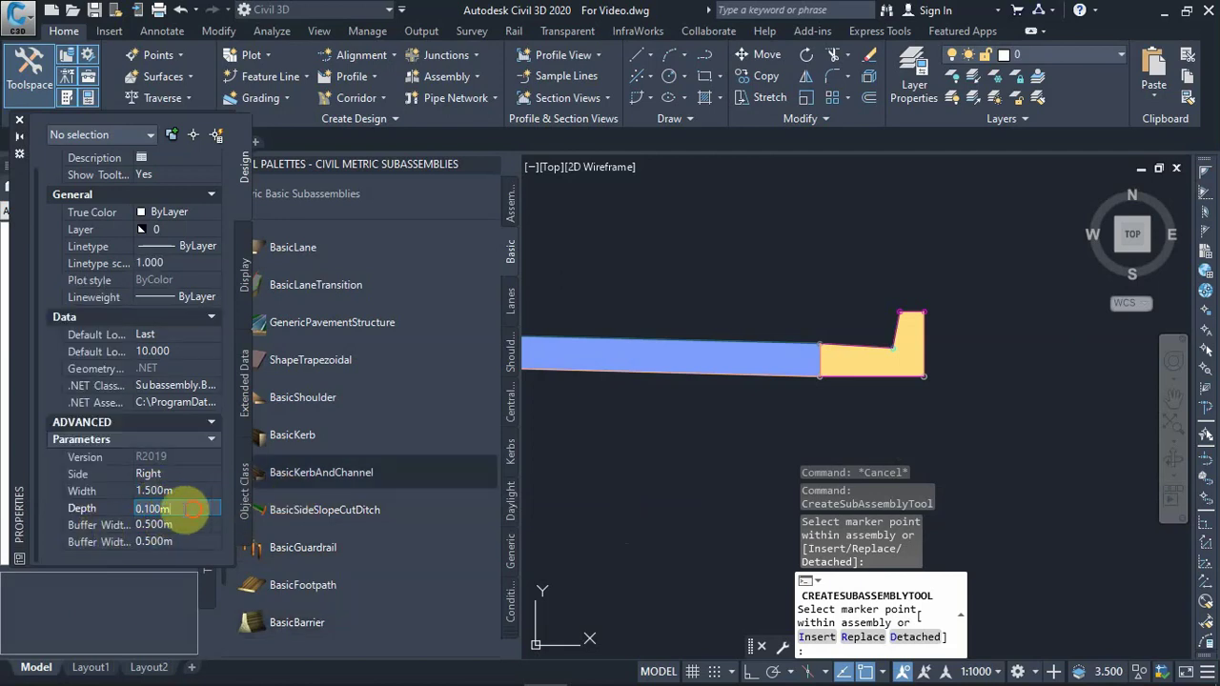
click(100, 515)
text(0.2)
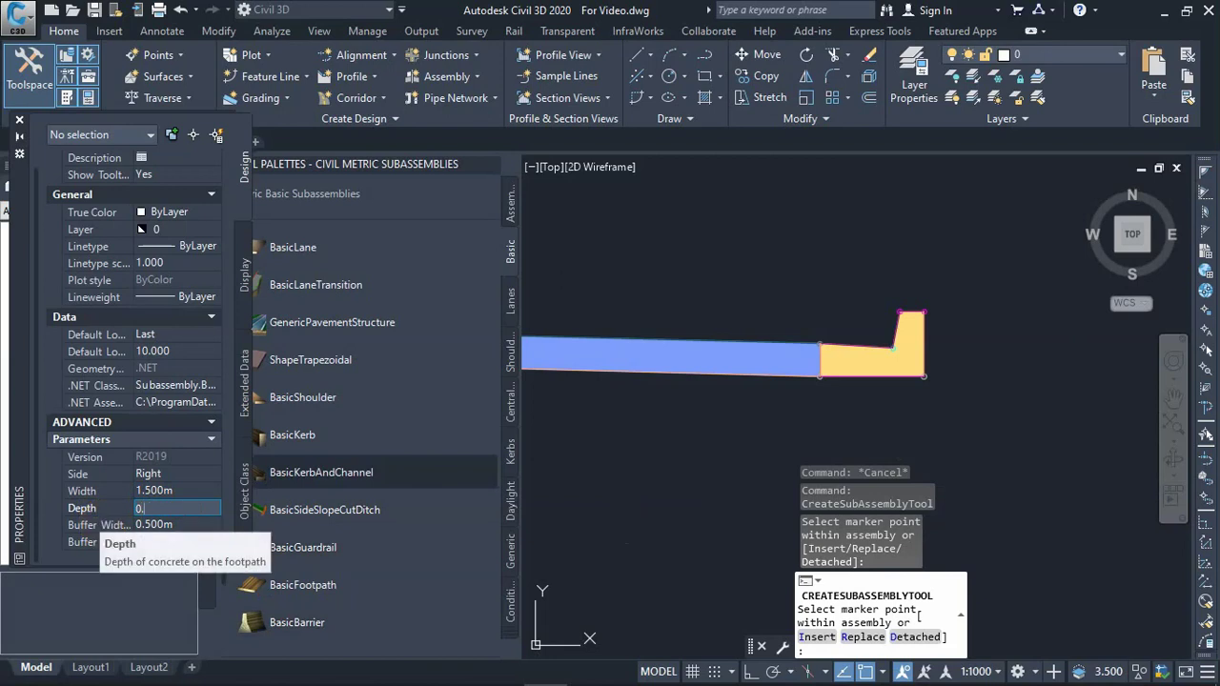
key(Tab)
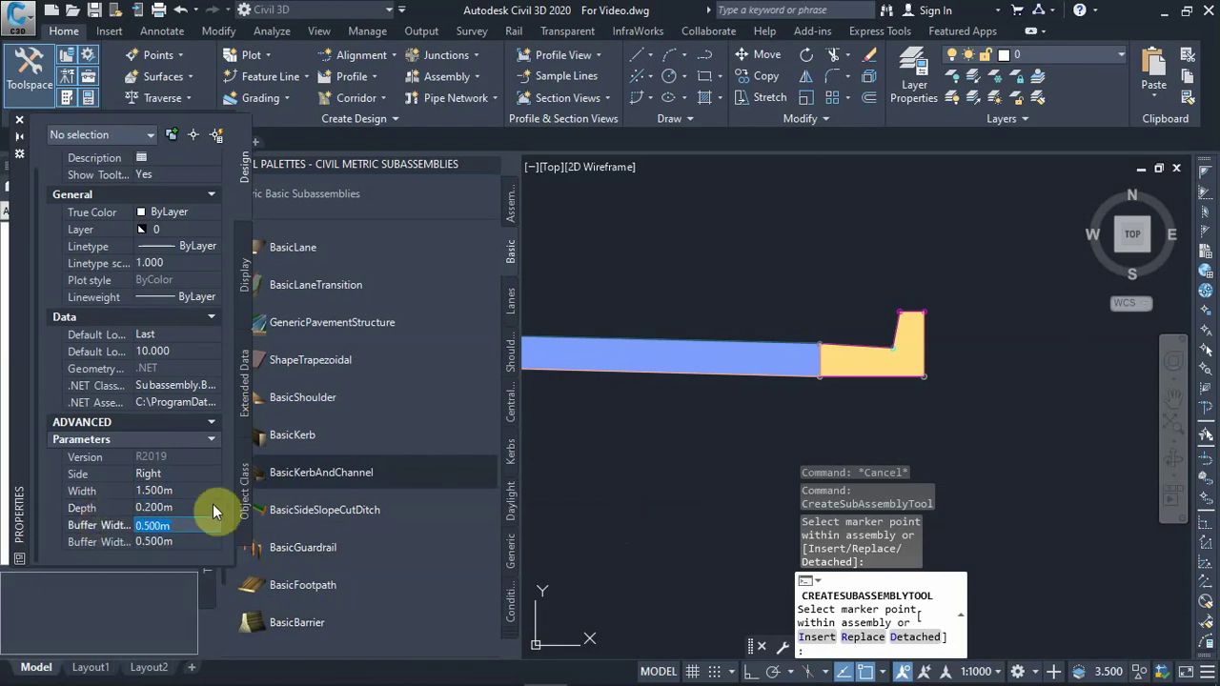
click(153, 507)
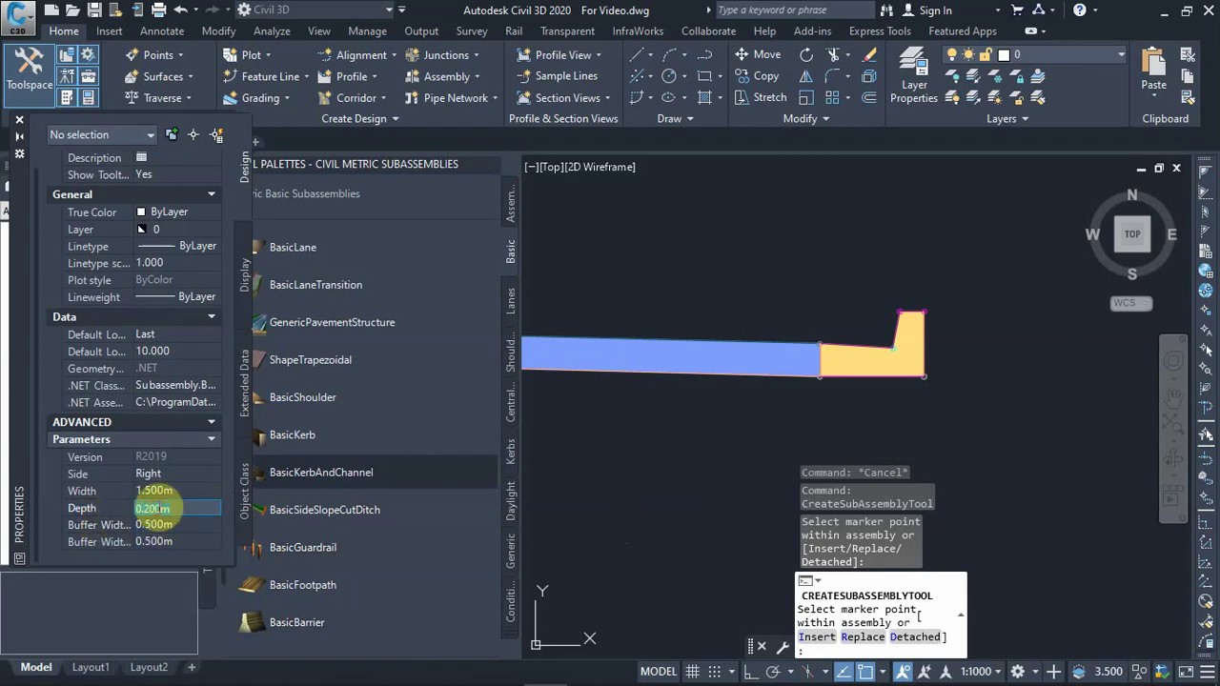
text(0.15)
key(Tab)
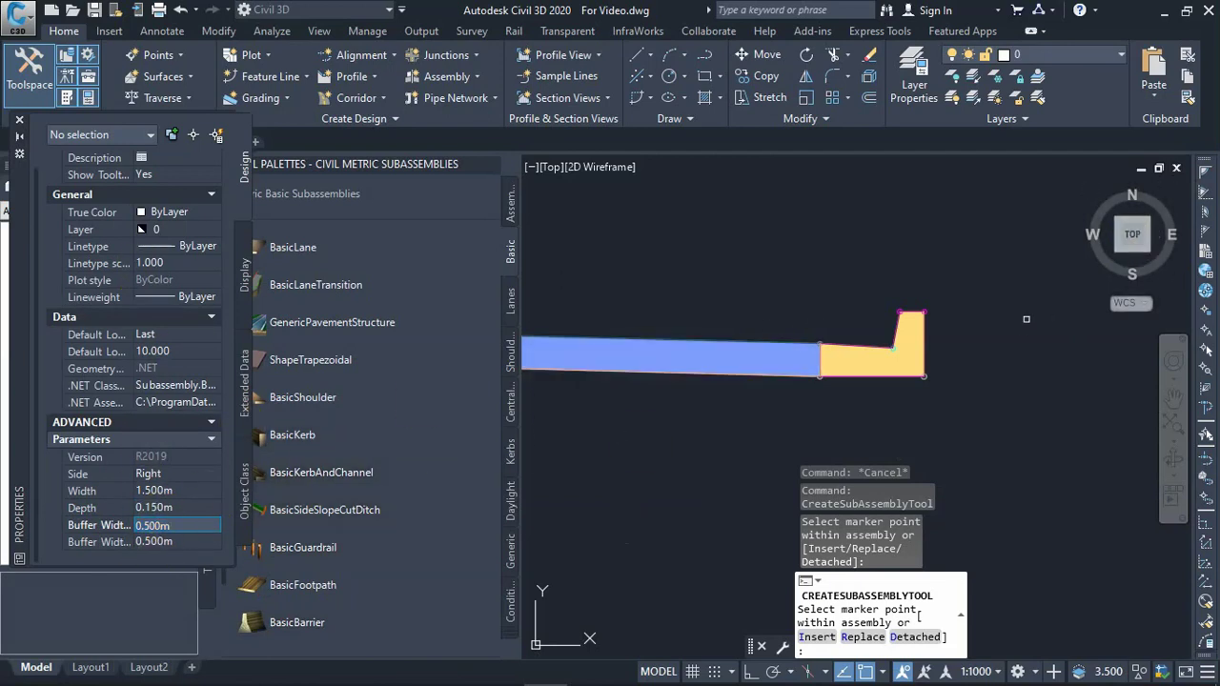
Step: Attach the footpath to the upper back point of the right kerb
scroll(1006, 350, up, 3)
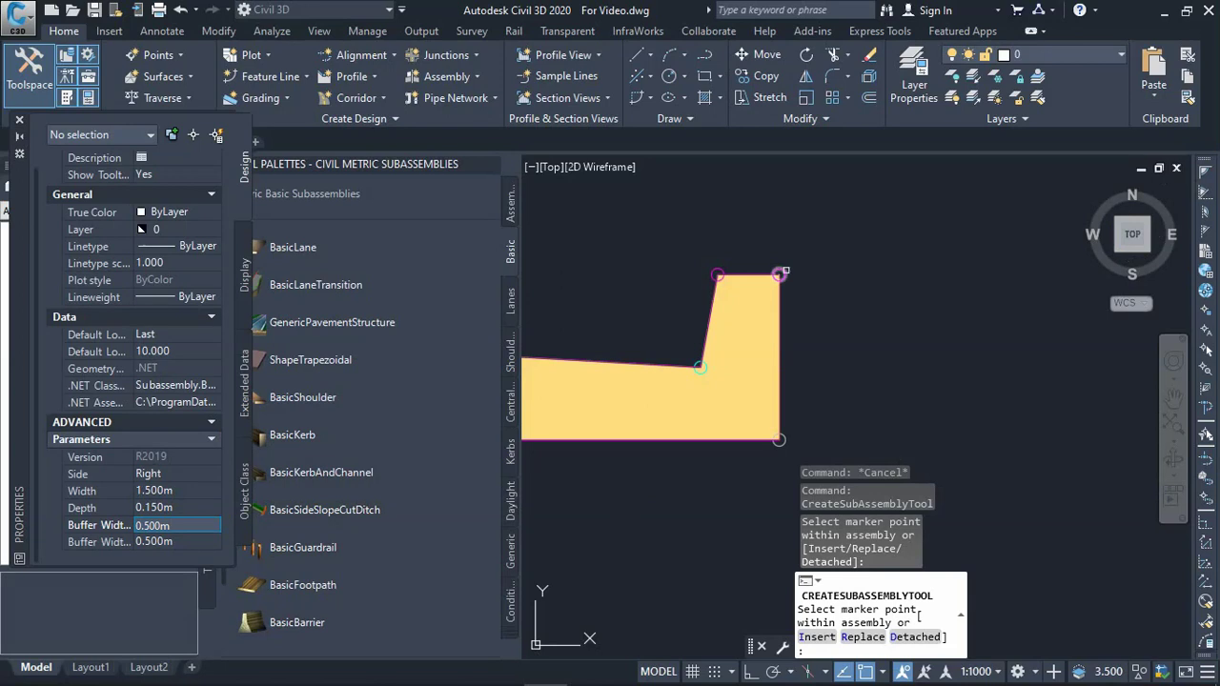
scroll(753, 305, down, 3)
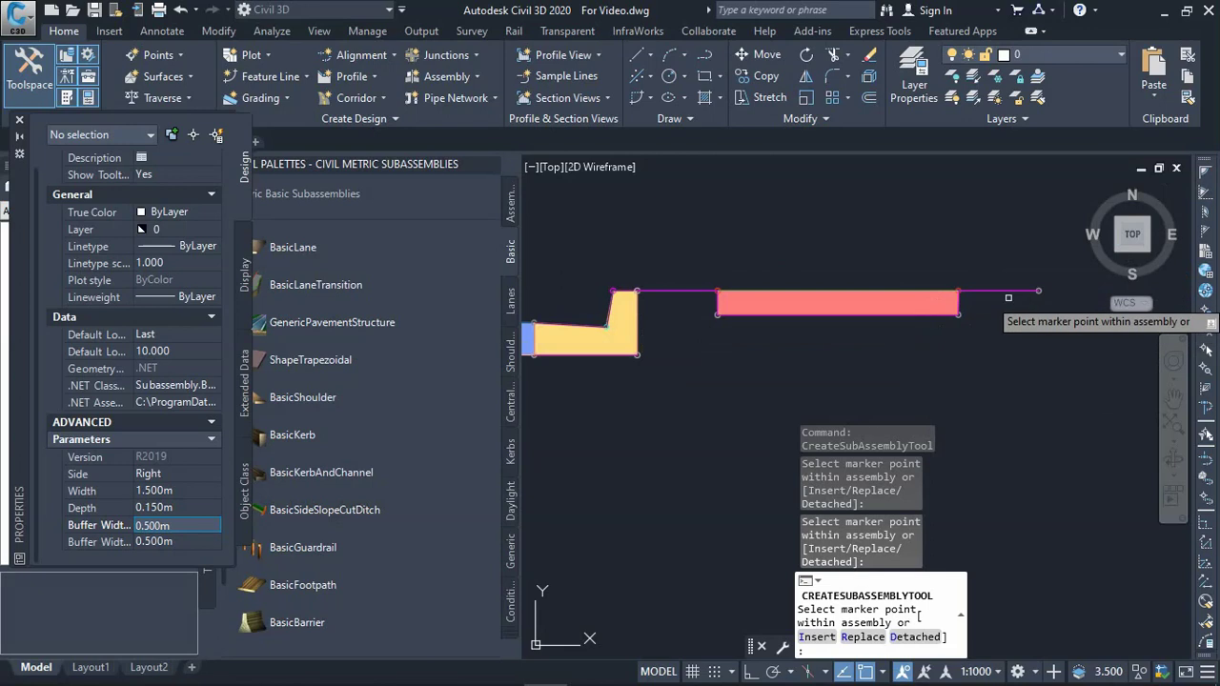
scroll(953, 305, down, 2)
scroll(980, 263, up, 1)
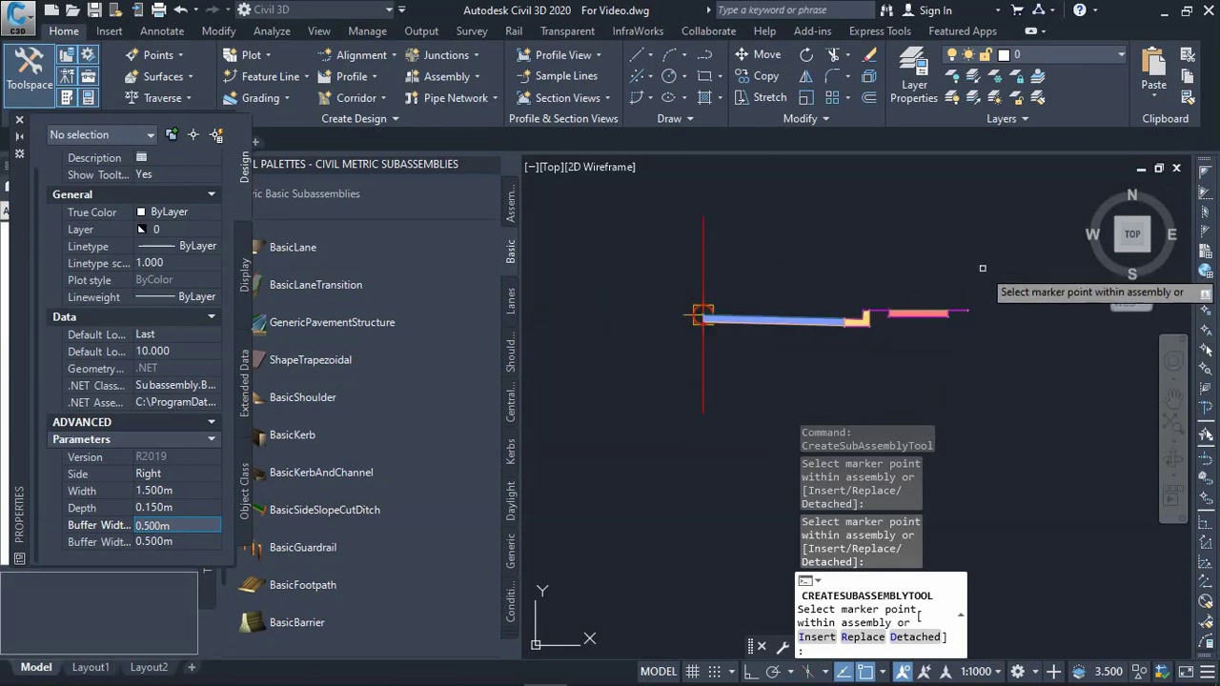
scroll(984, 271, down, 1)
scroll(973, 289, down, 1)
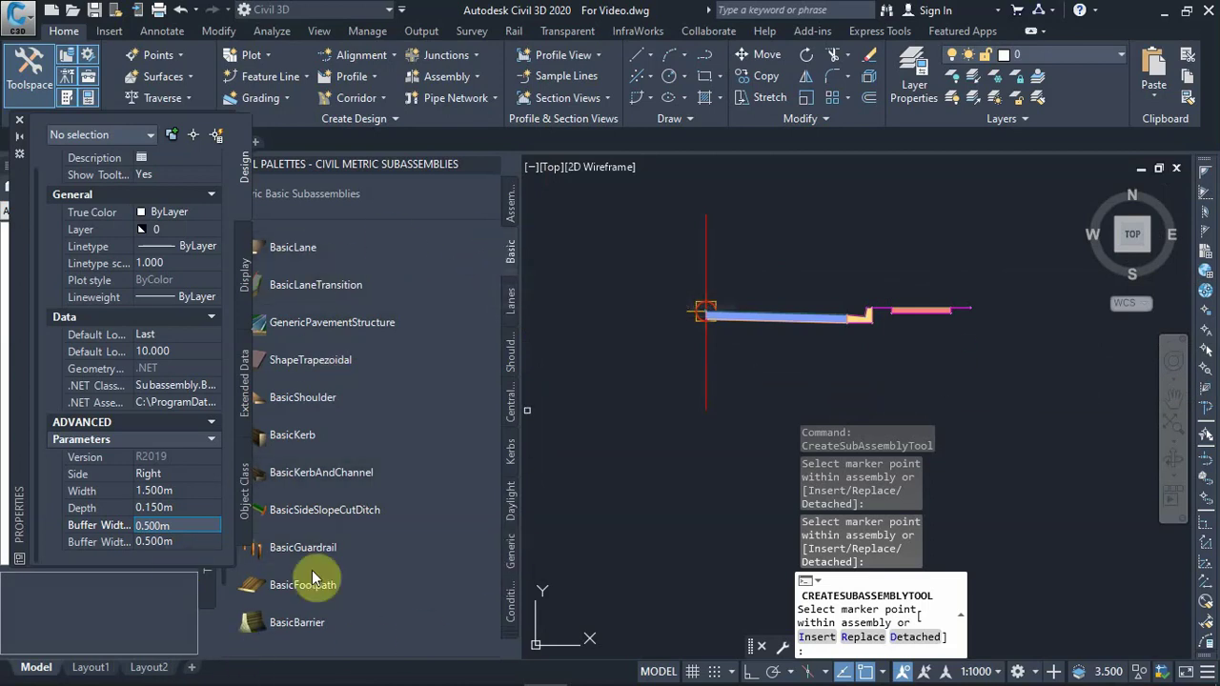
Step: Start a right-side BasicSideSlopeCutDitch subassembly and review its cut, fill, foreslope, bottom width and backslope parameters
click(304, 512)
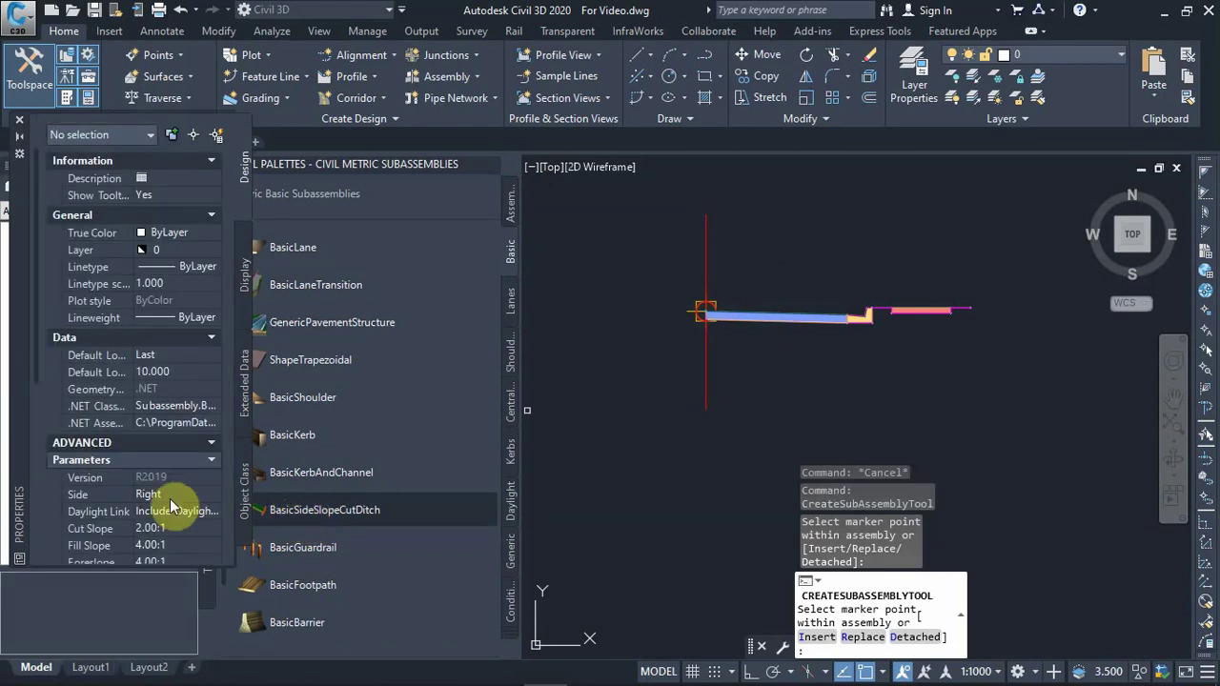
scroll(169, 499, down, 3)
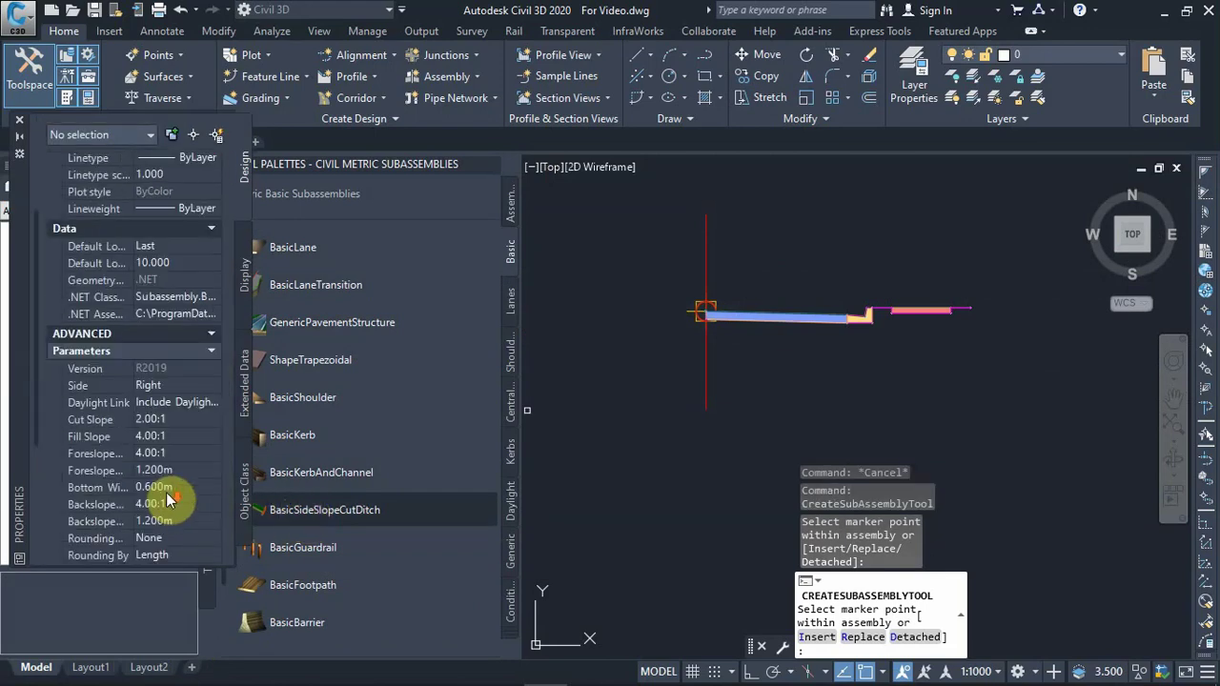
click(172, 420)
click(171, 436)
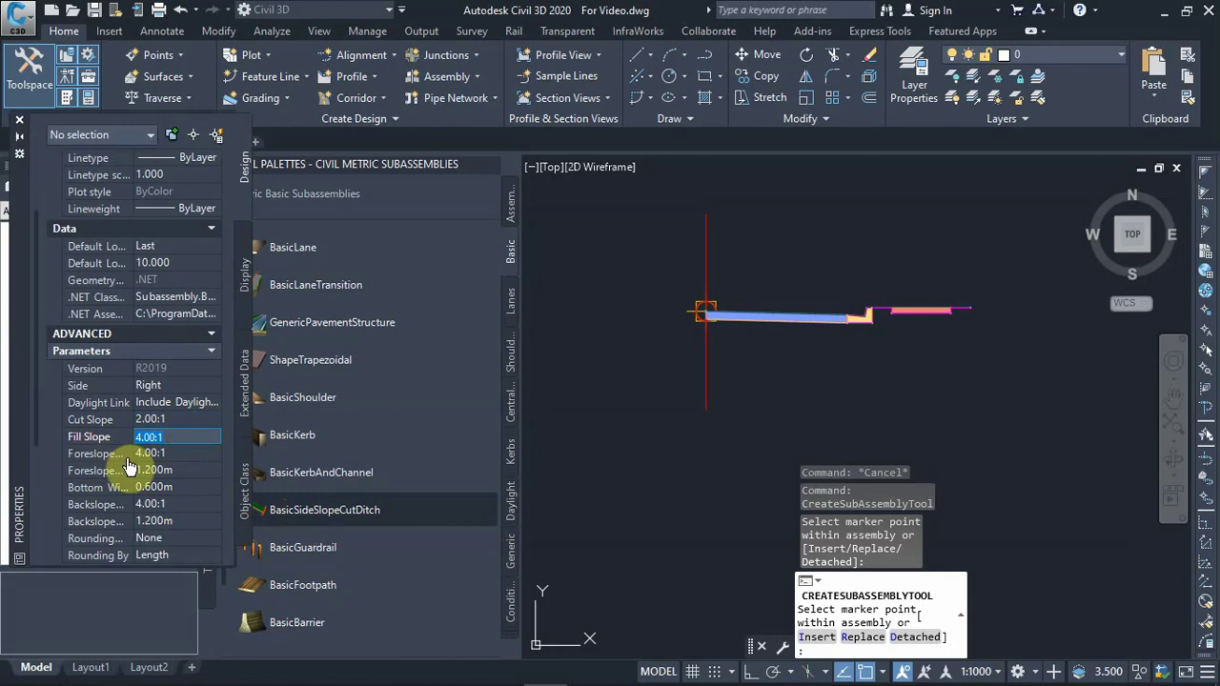
click(176, 454)
click(164, 470)
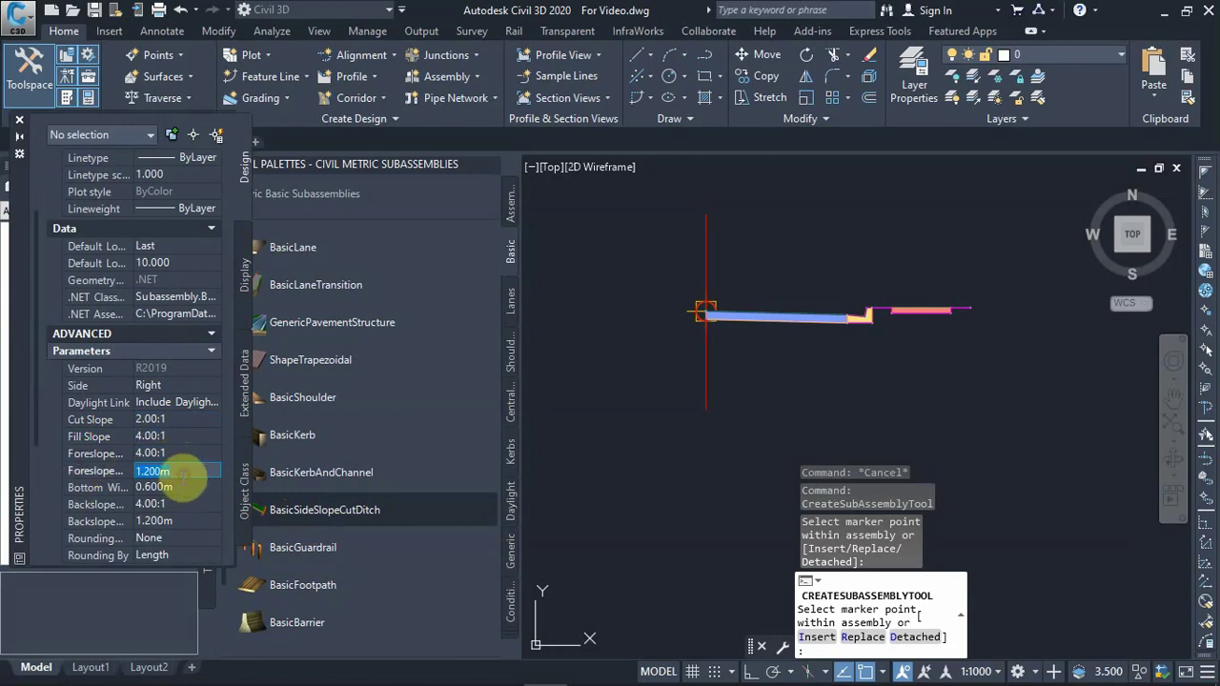
click(181, 488)
click(180, 505)
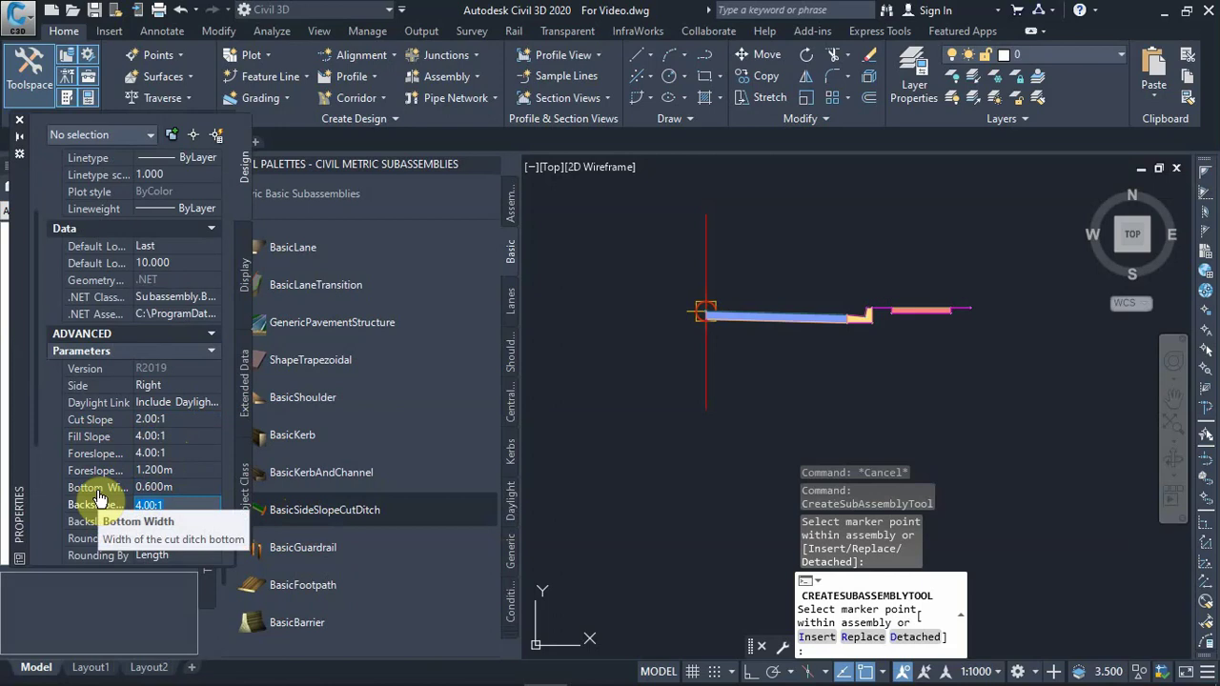
click(150, 504)
click(150, 486)
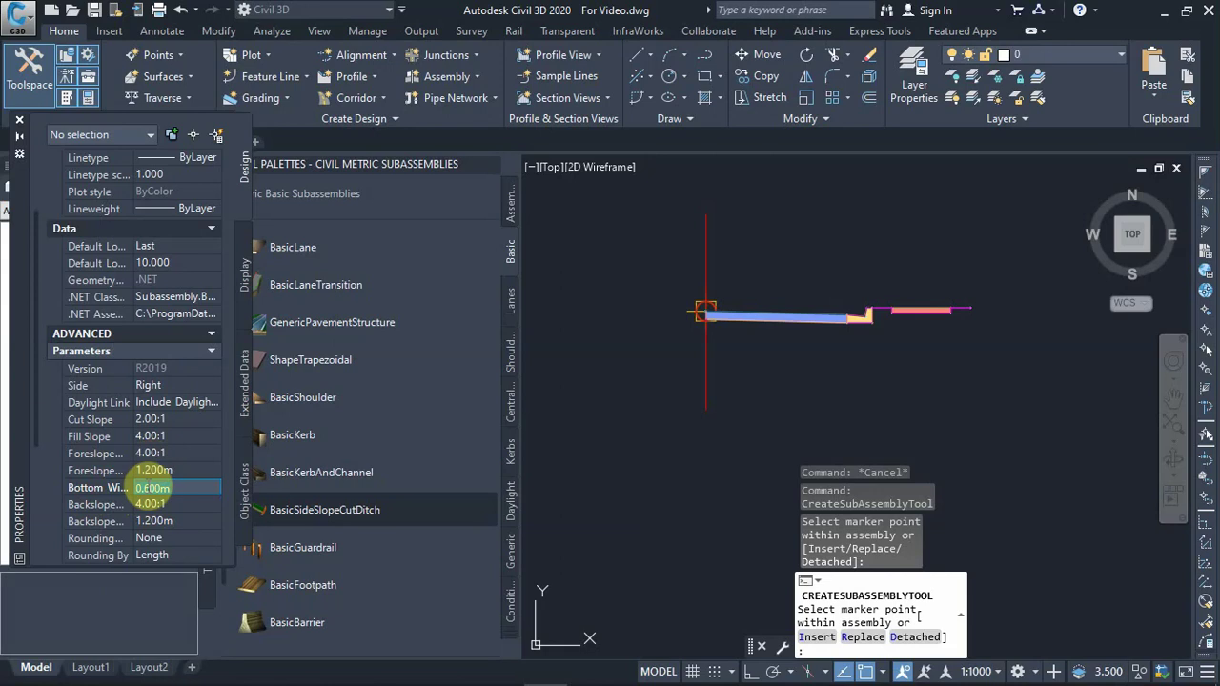
Step: Set the cut ditch's bottom width to 0.800 m and review the remaining rounding, lining and material parameters
click(181, 422)
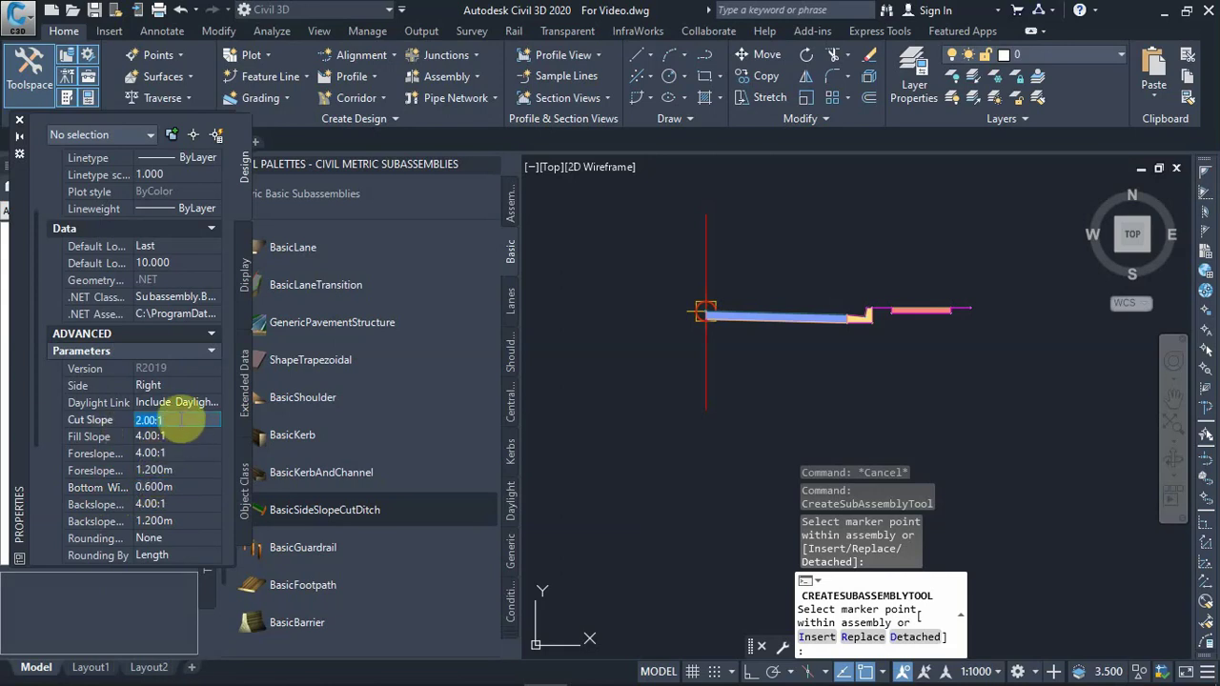
click(177, 437)
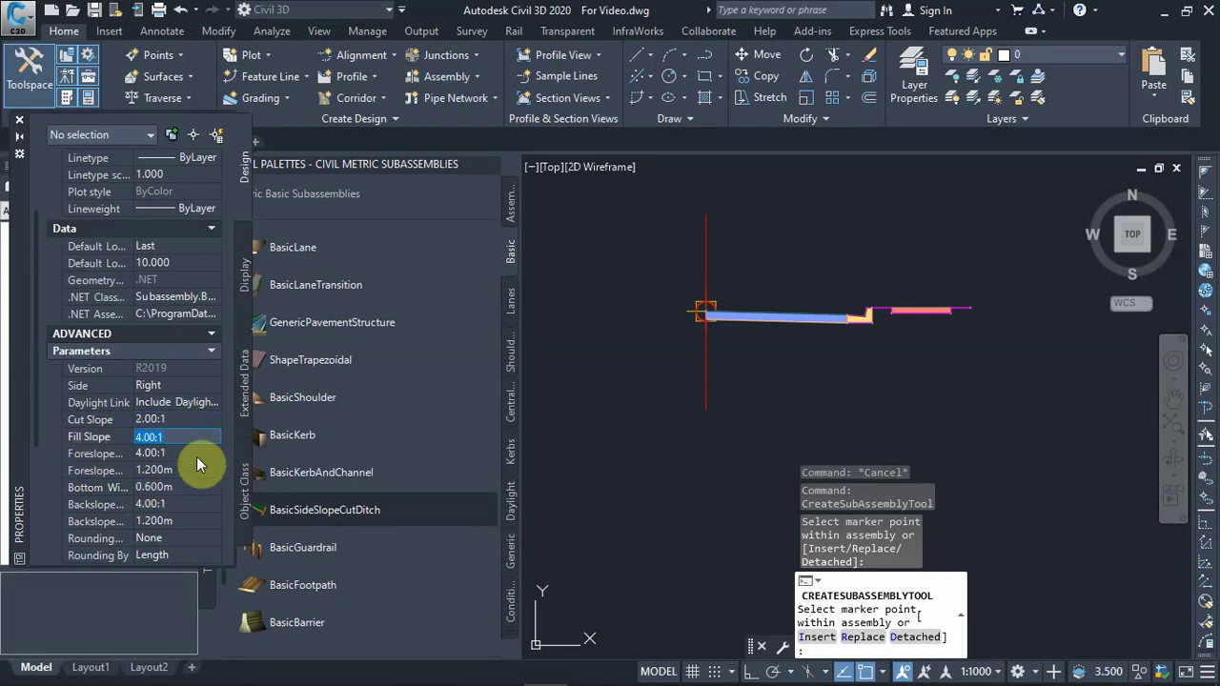
click(181, 454)
click(180, 471)
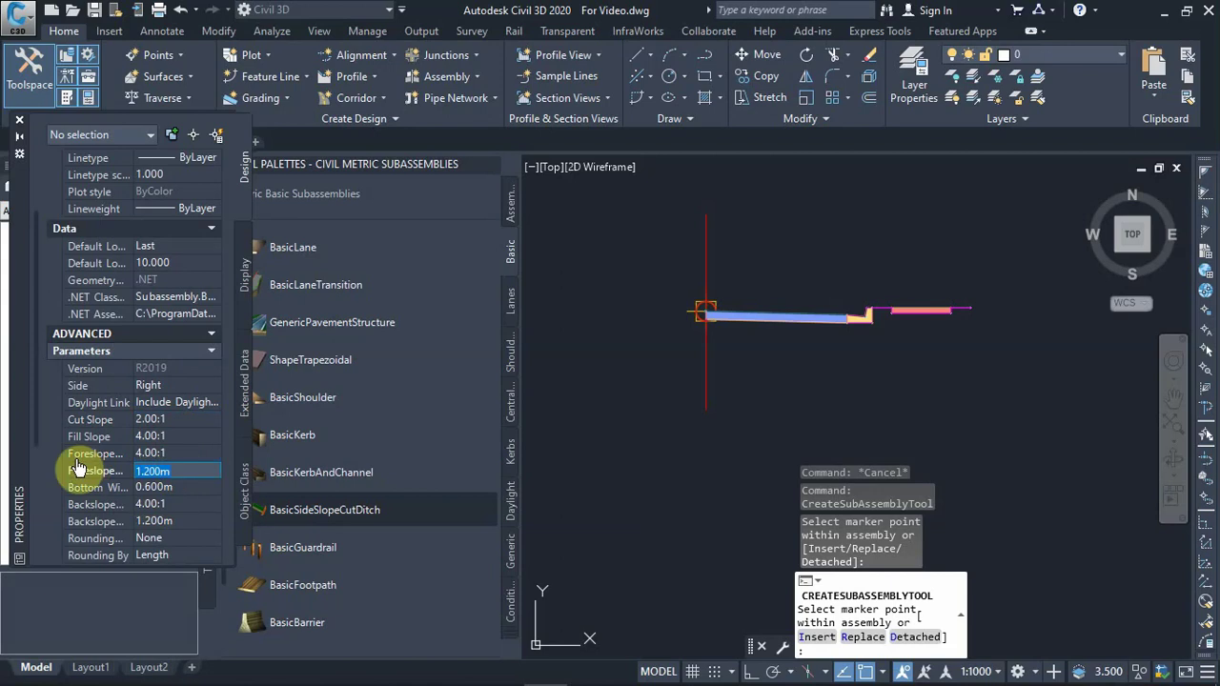
click(171, 488)
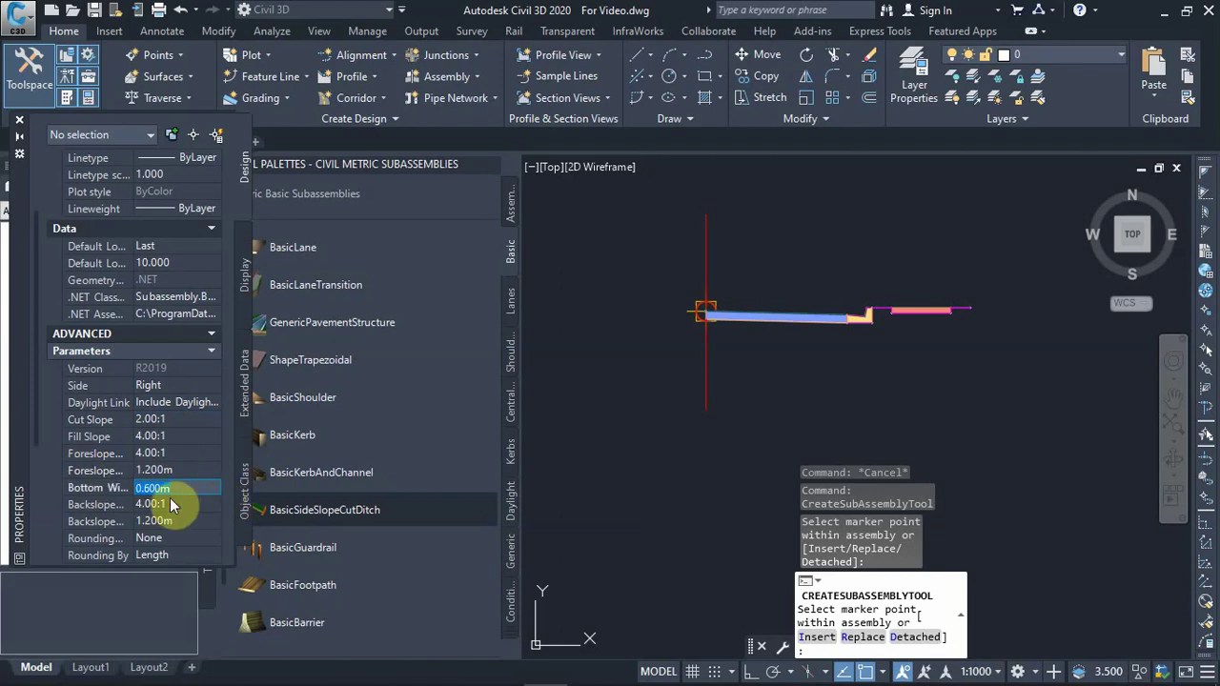
text(0.8)
key(Return)
scroll(164, 467, down, 4)
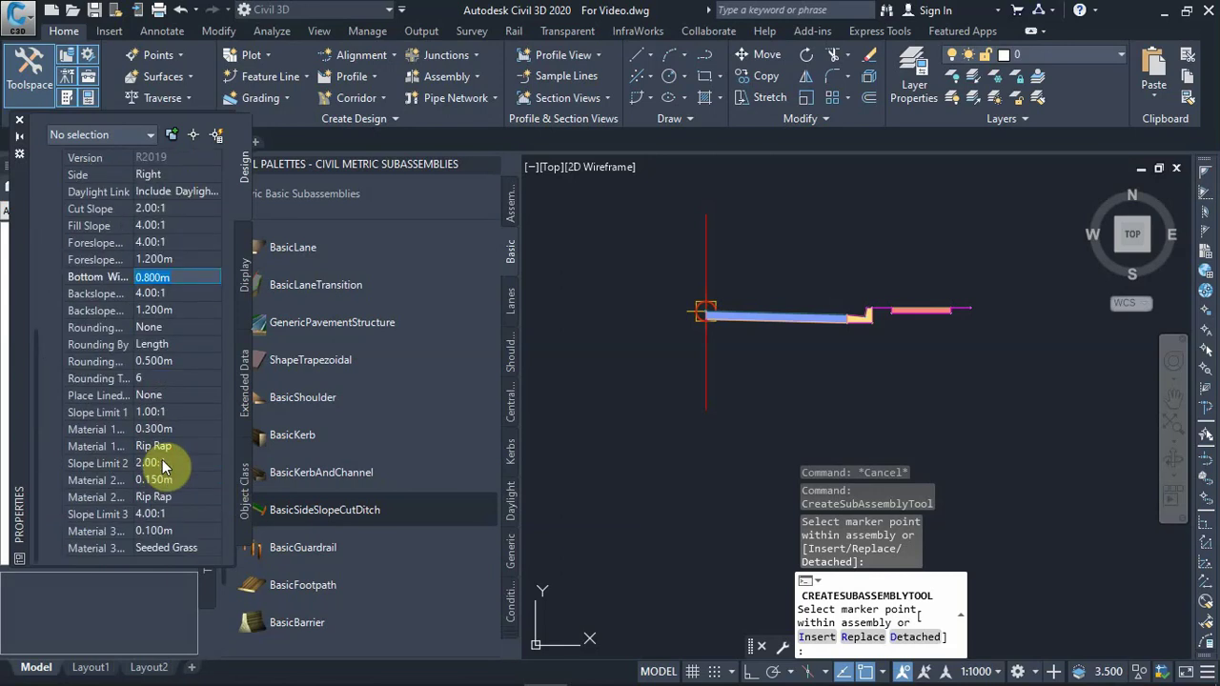
scroll(109, 477, up, 6)
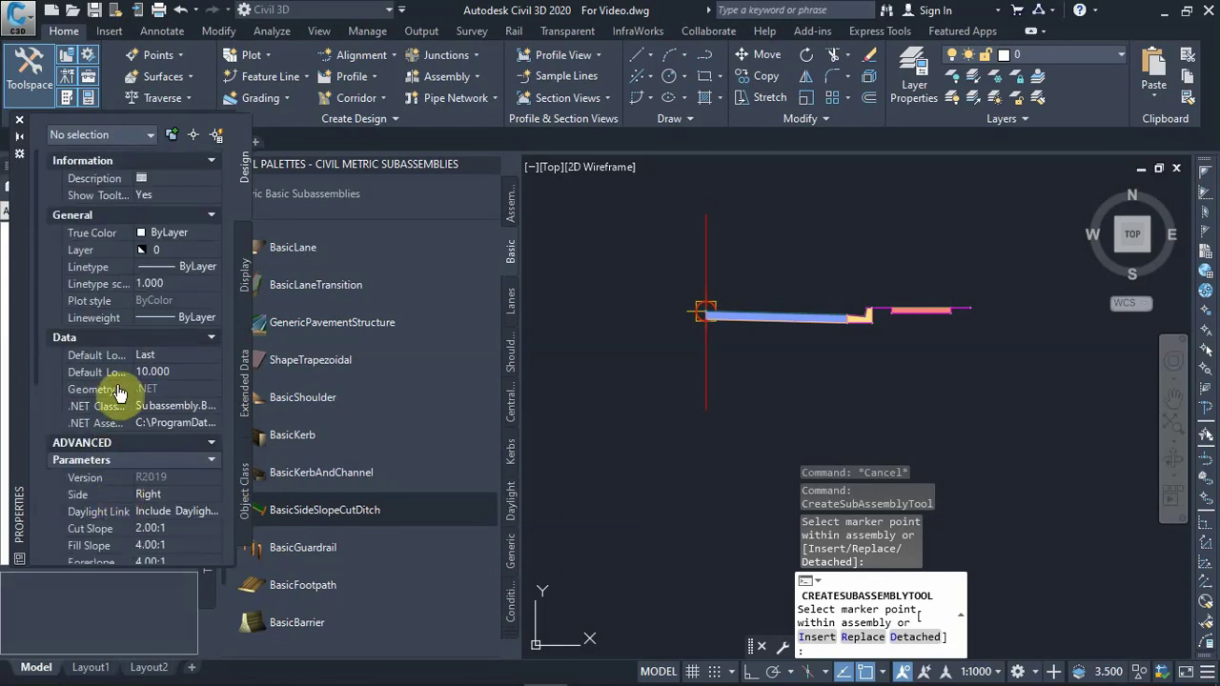
scroll(118, 391, down, 4)
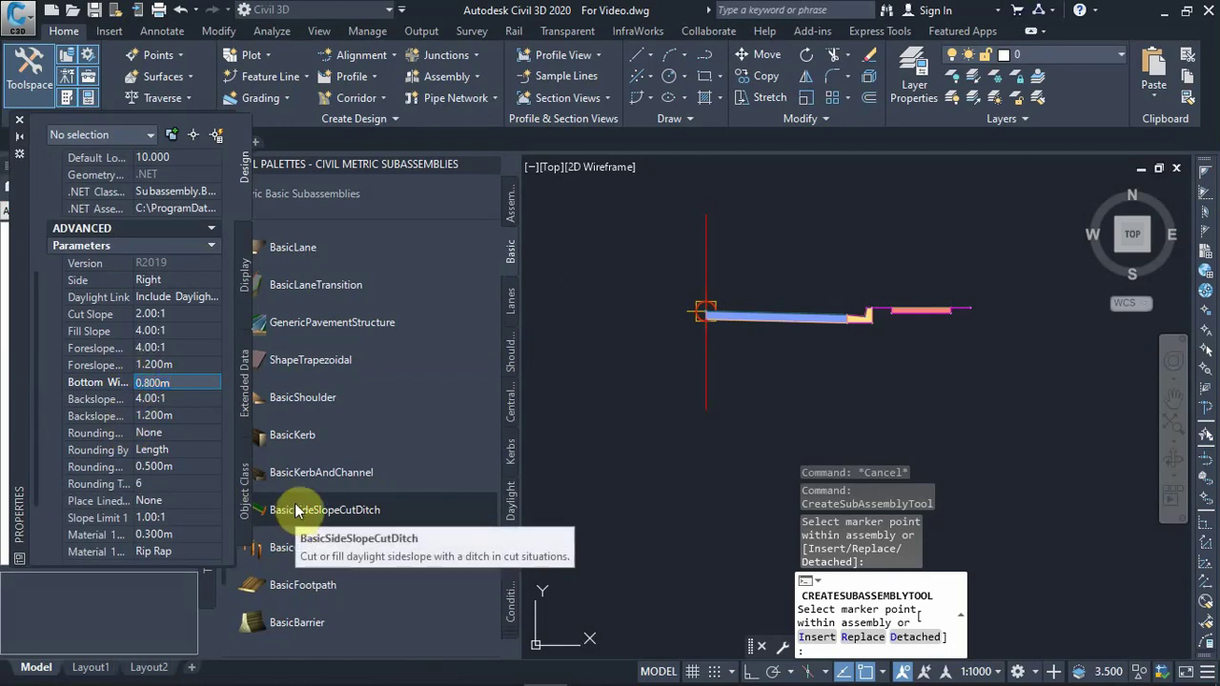
click(200, 385)
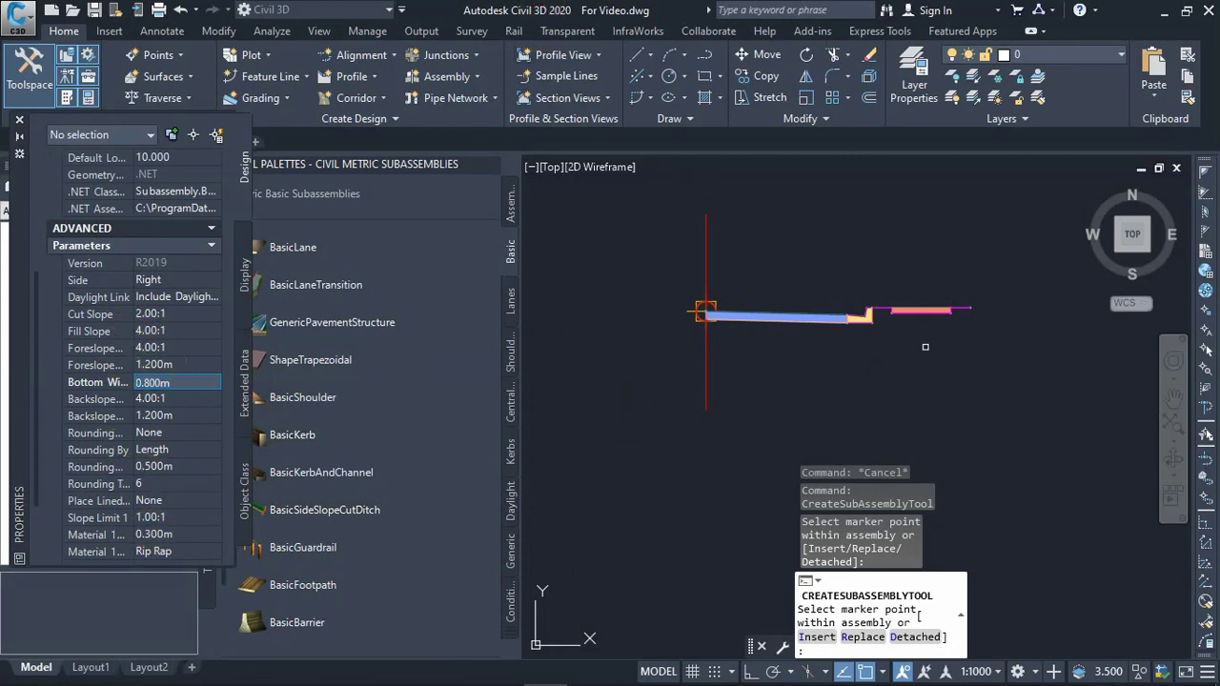
Step: Attach the side slope cut ditch to the outer end point of the footpath's outside buffer
scroll(987, 312, up, 5)
middle_drag(696, 353, 744, 283)
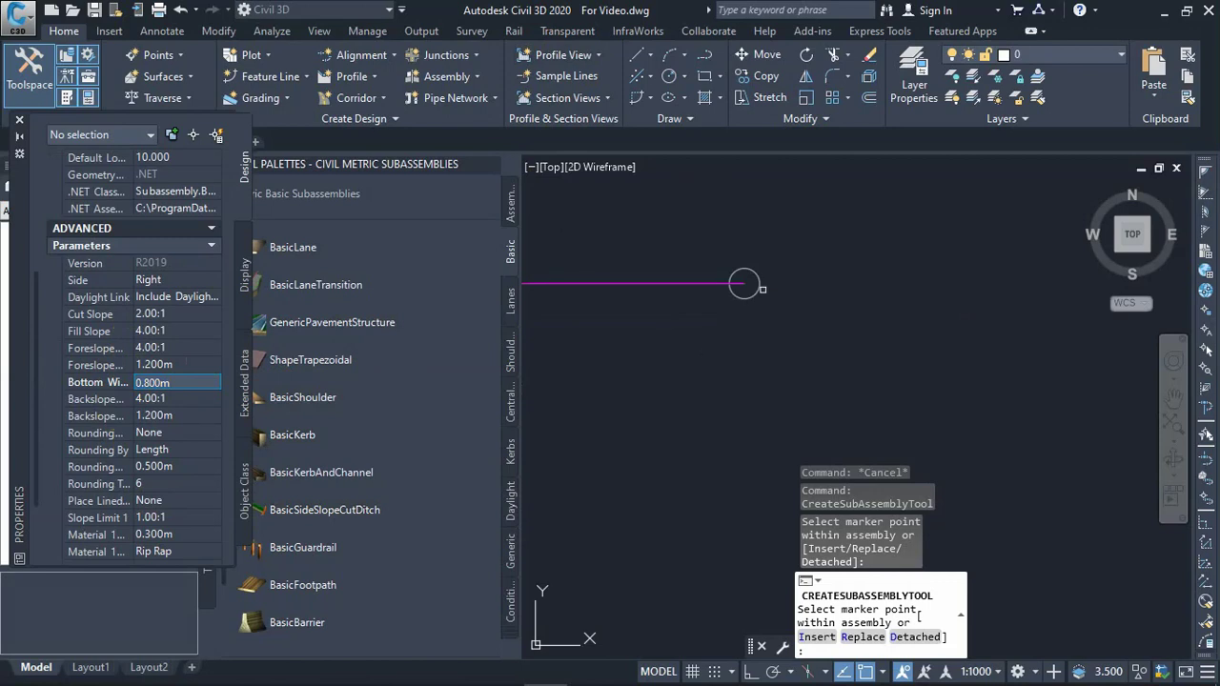
scroll(743, 283, down, 5)
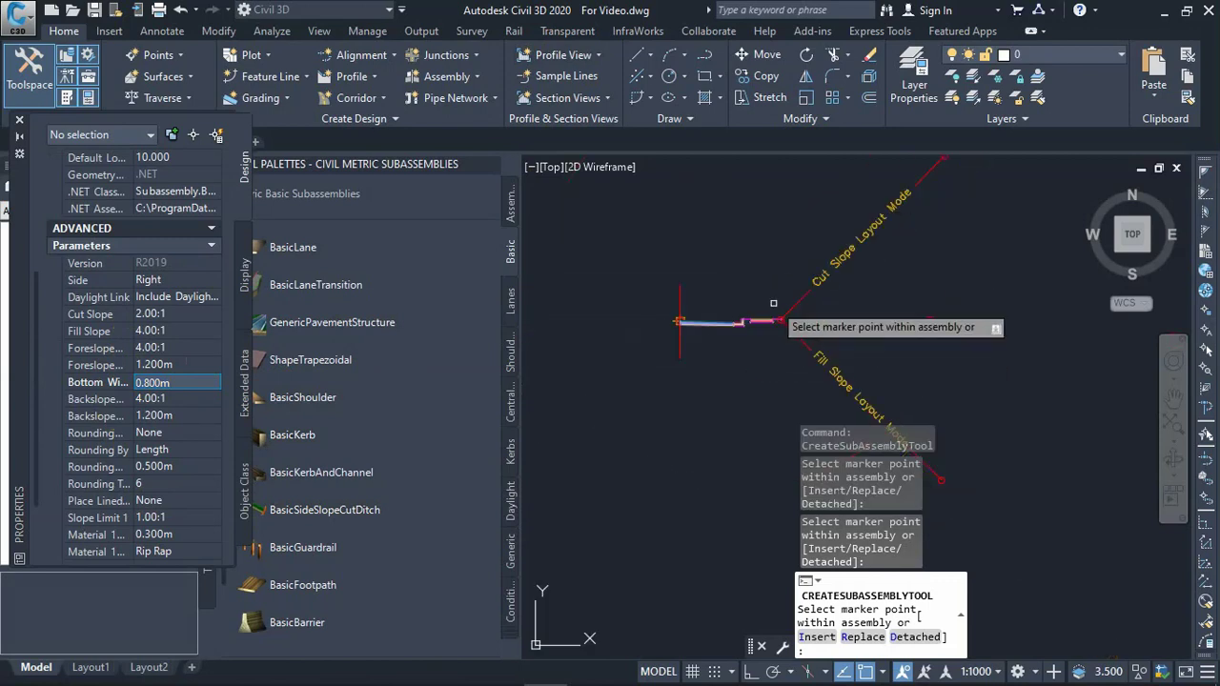
scroll(839, 265, up, 2)
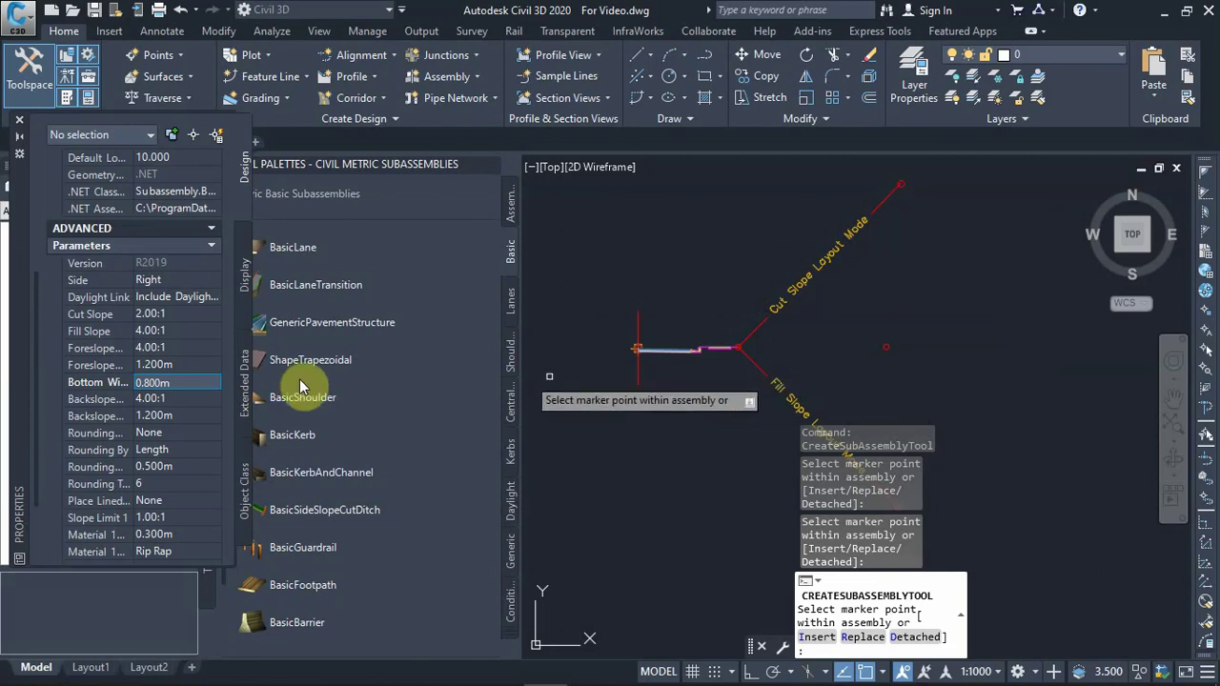
scroll(177, 409, up, 3)
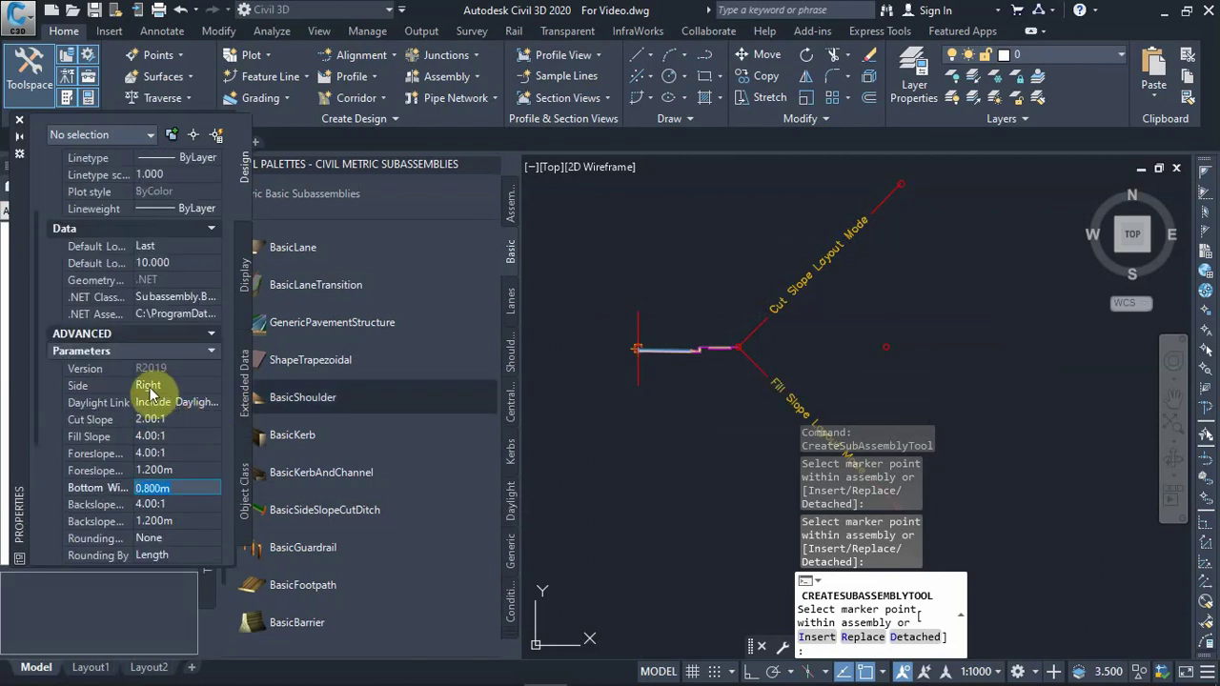
click(184, 387)
click(191, 385)
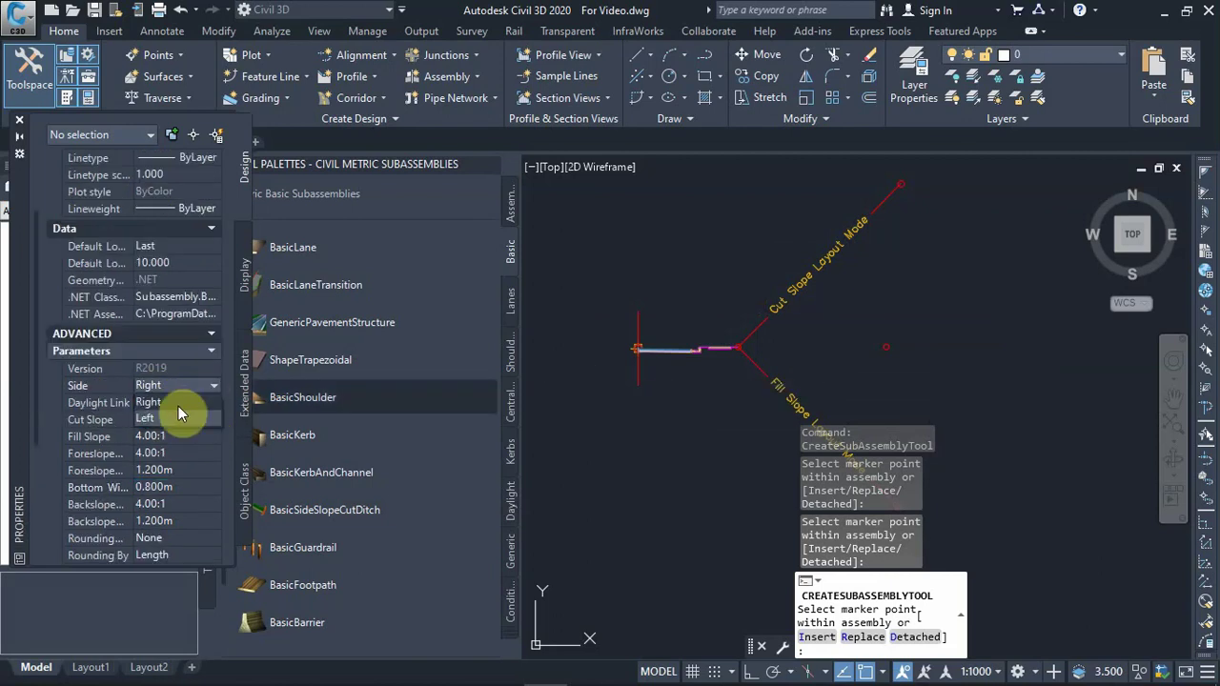
click(179, 420)
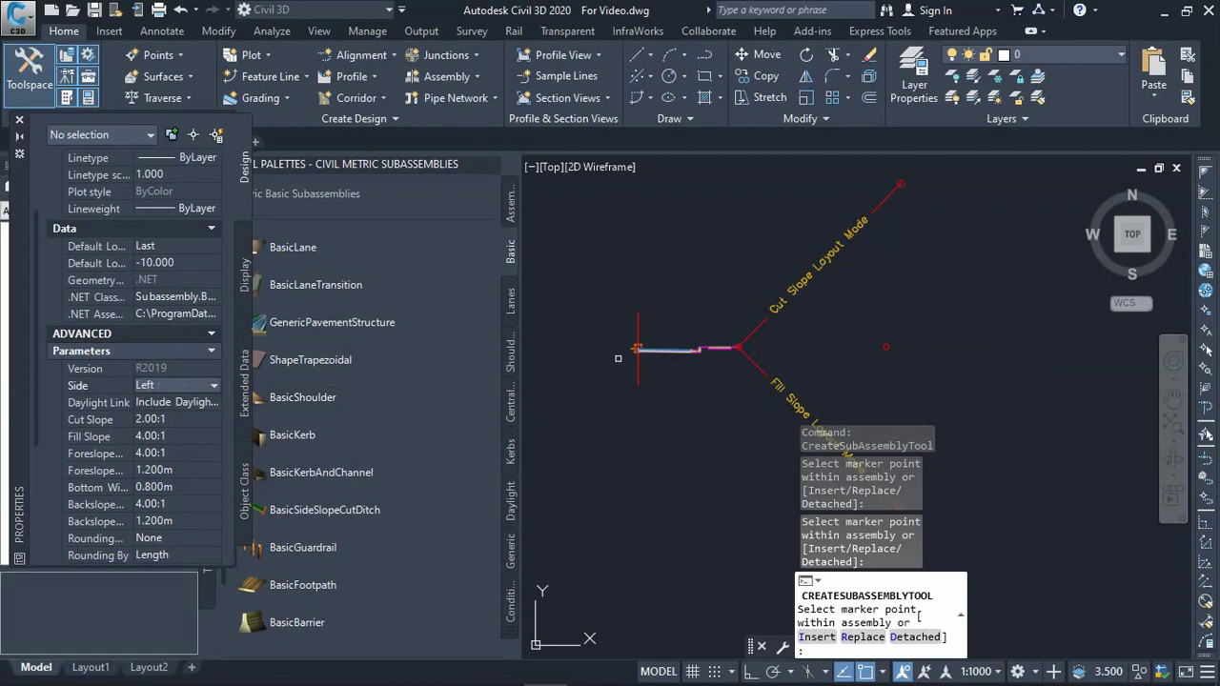
Step: Close the properties and subassembly palettes and end the subassembly placement command
click(19, 120)
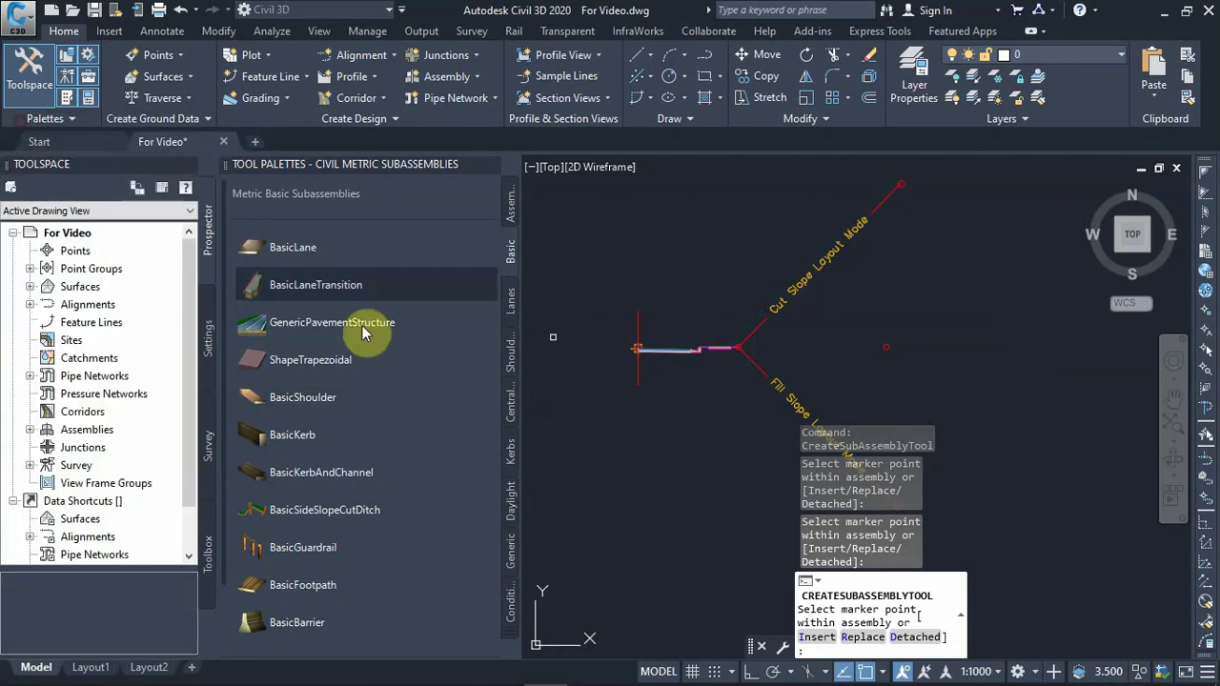
click(490, 167)
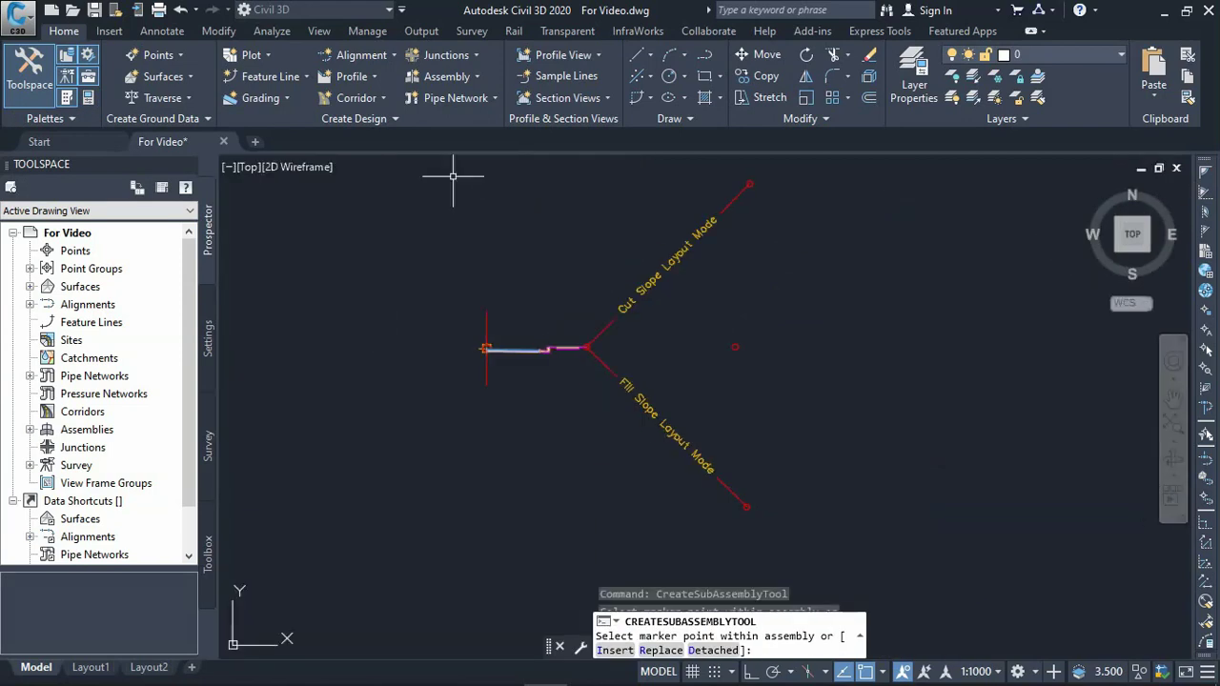
key(Escape)
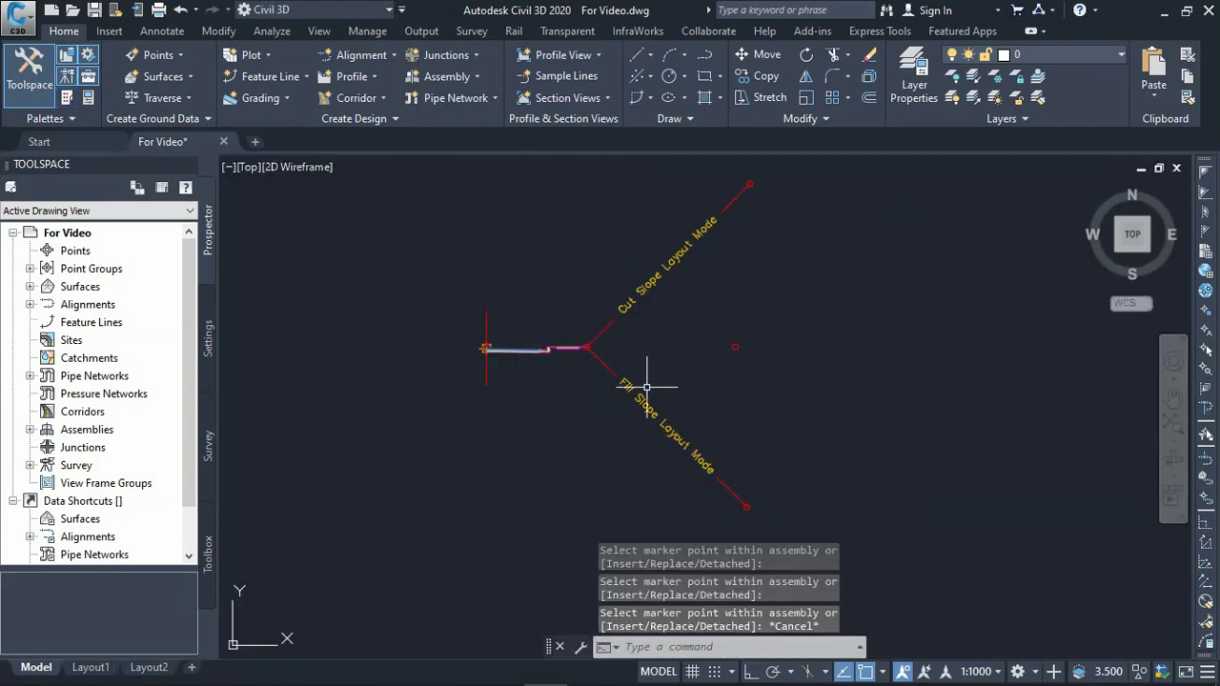
Step: Mirror the right lane, kerb and channel, footpath and side slope ditch to the left side about the assembly's centre marker point
scroll(706, 367, down, 2)
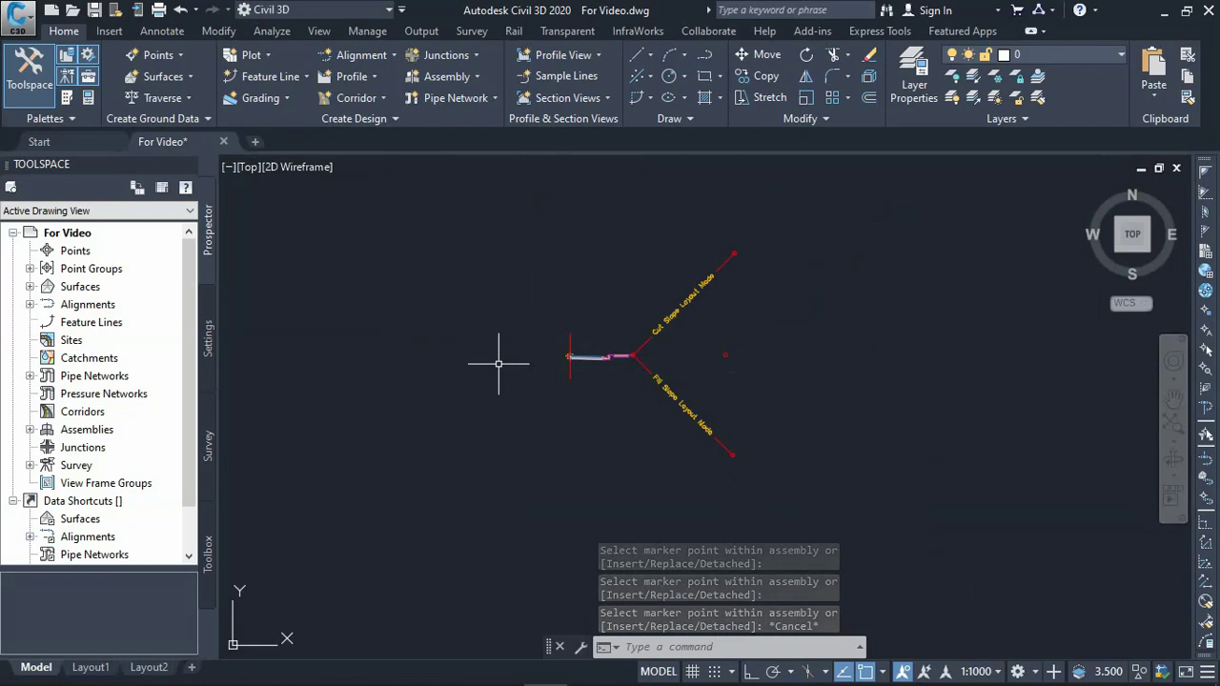
scroll(582, 381, up, 3)
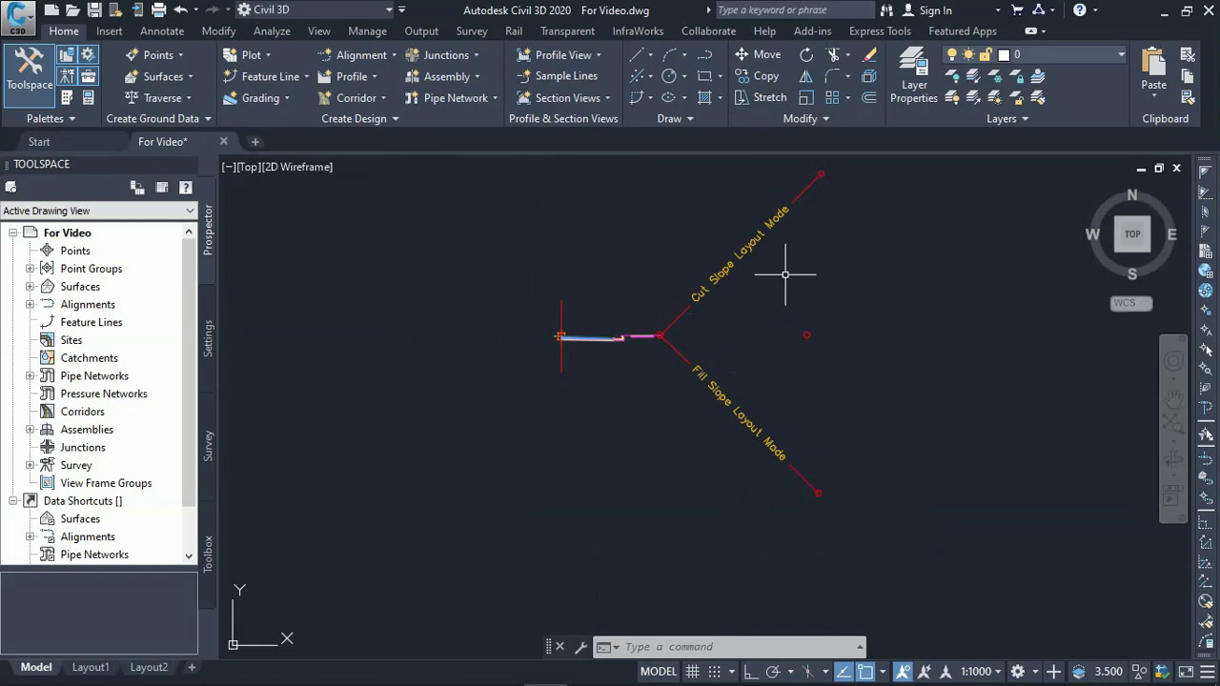
scroll(566, 357, up, 2)
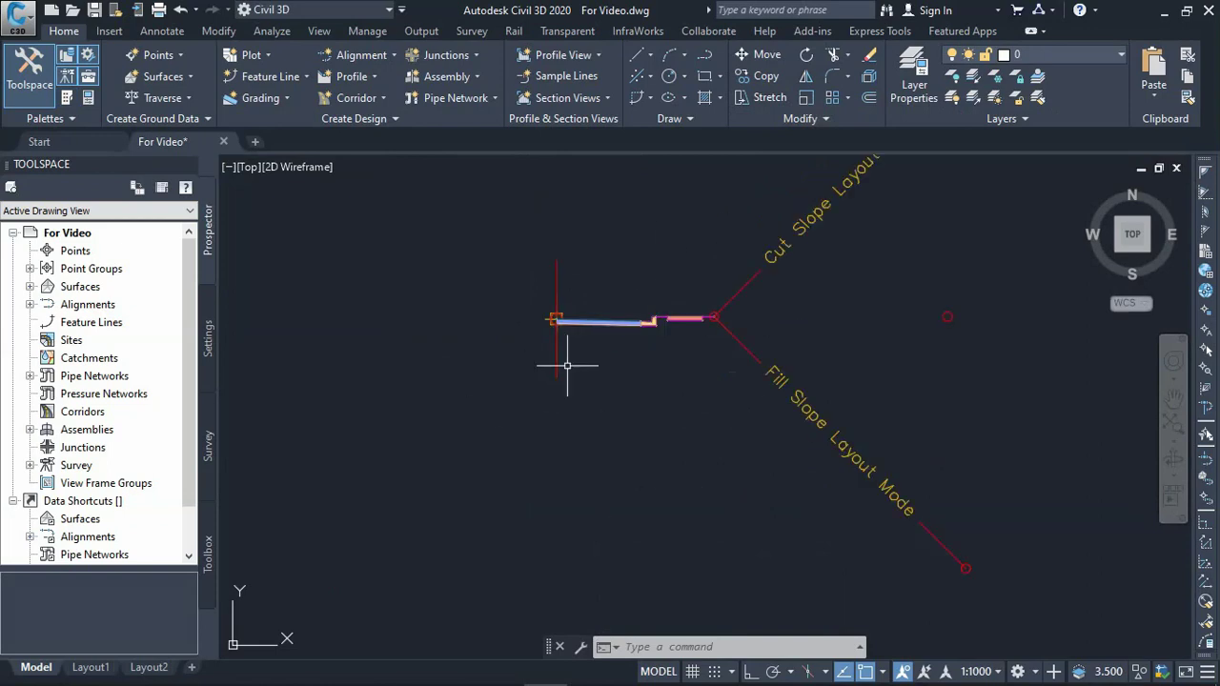
click(787, 192)
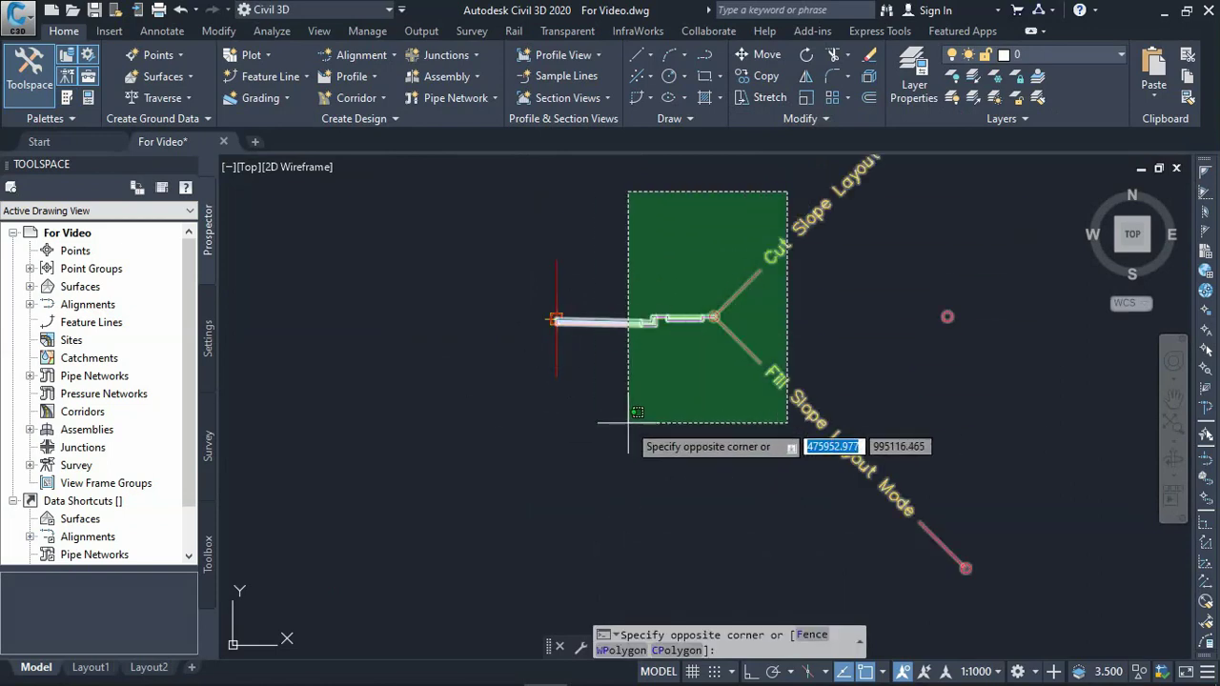
click(598, 433)
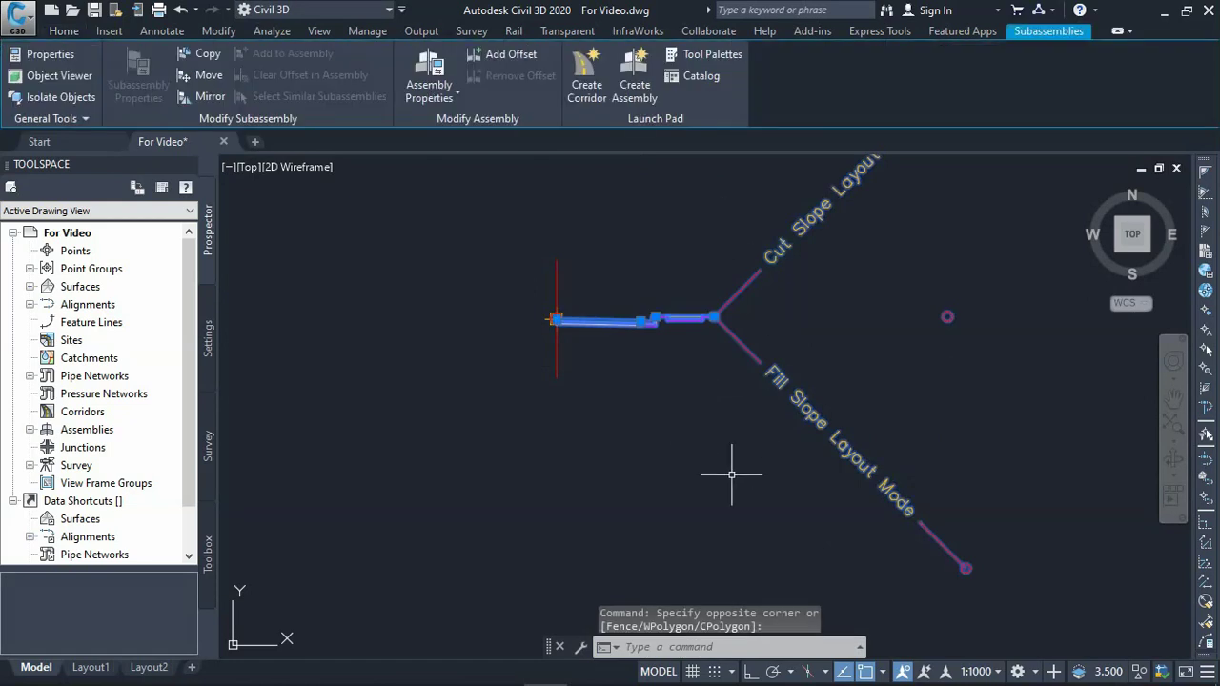
click(210, 99)
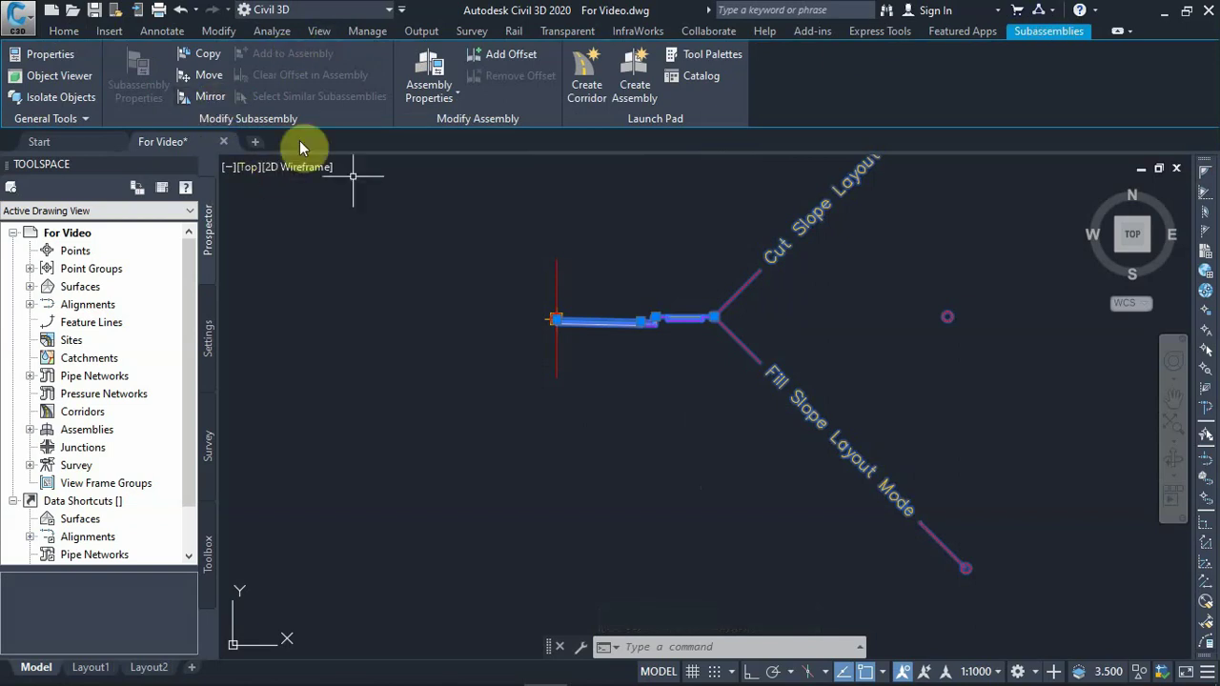
click(195, 96)
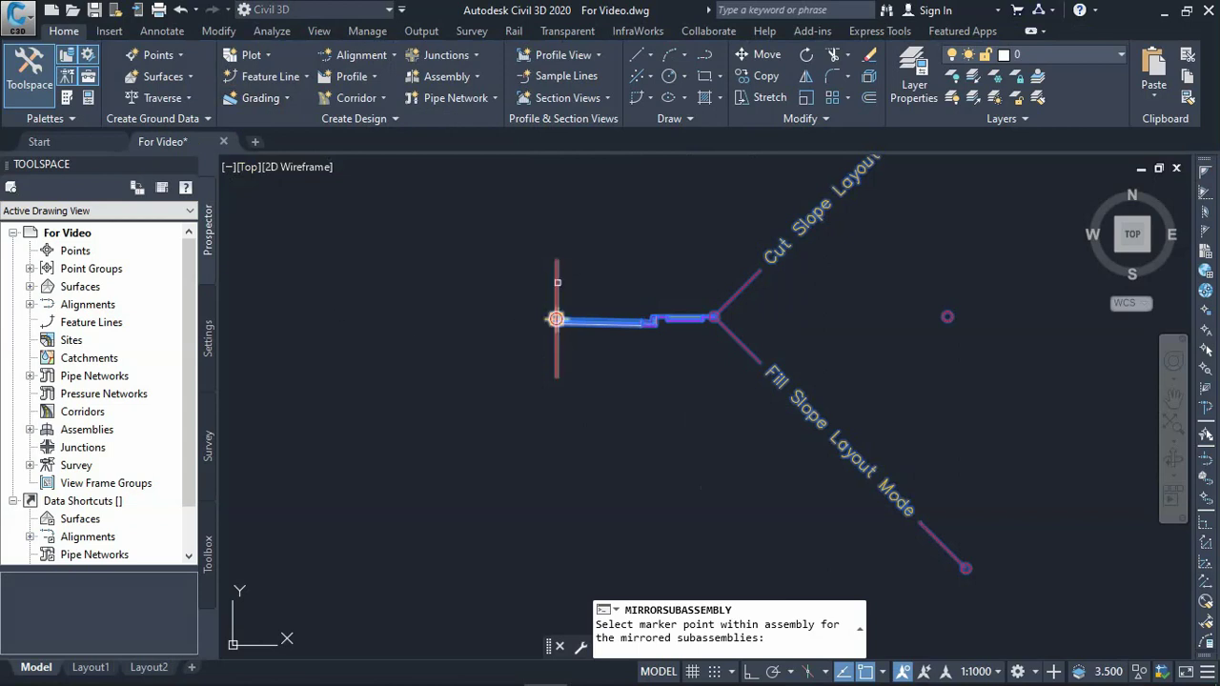
click(555, 319)
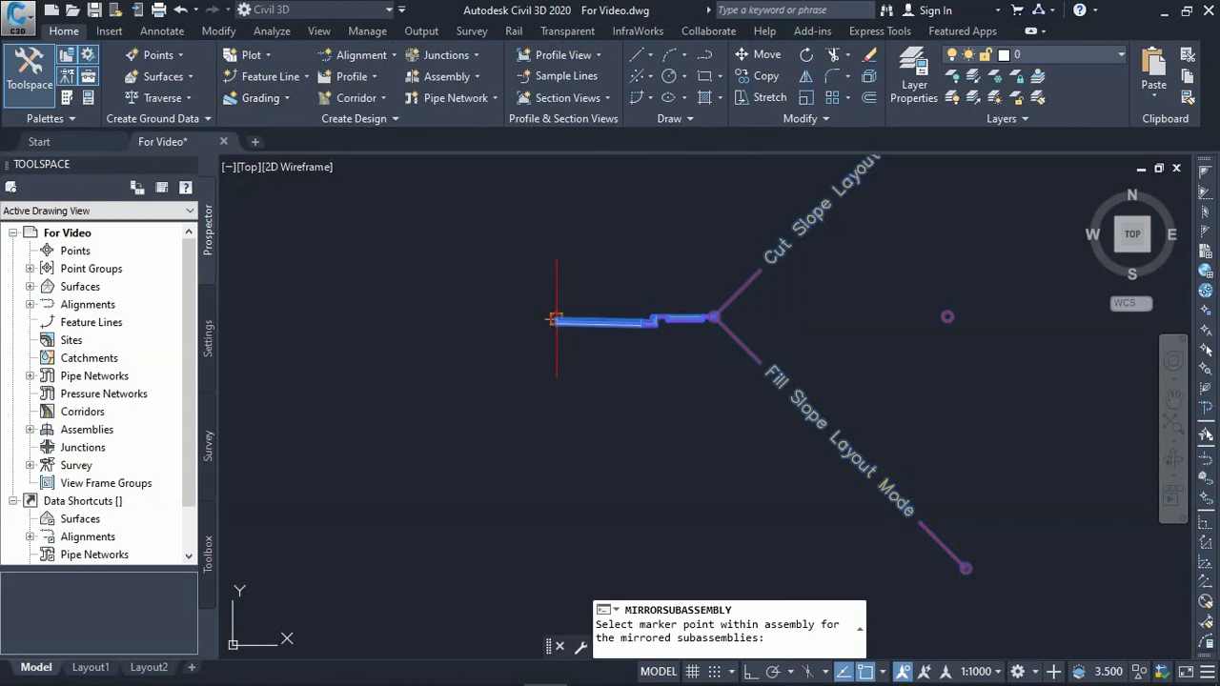
scroll(681, 402, down, 2)
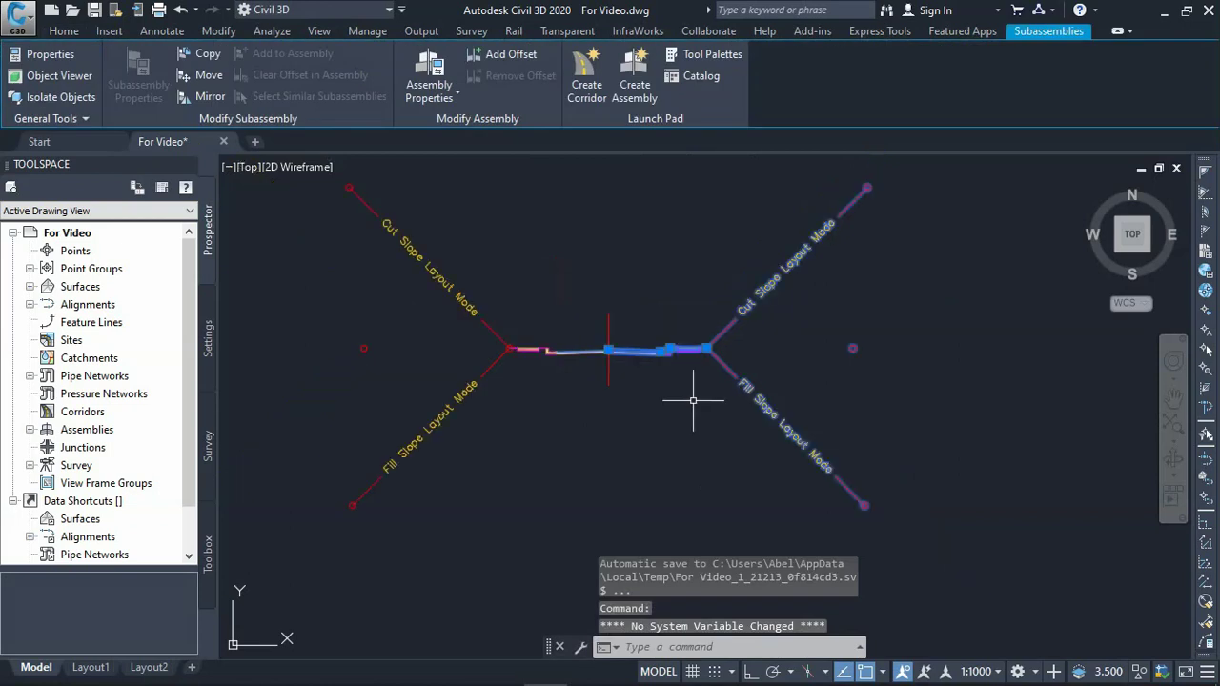
key(Escape)
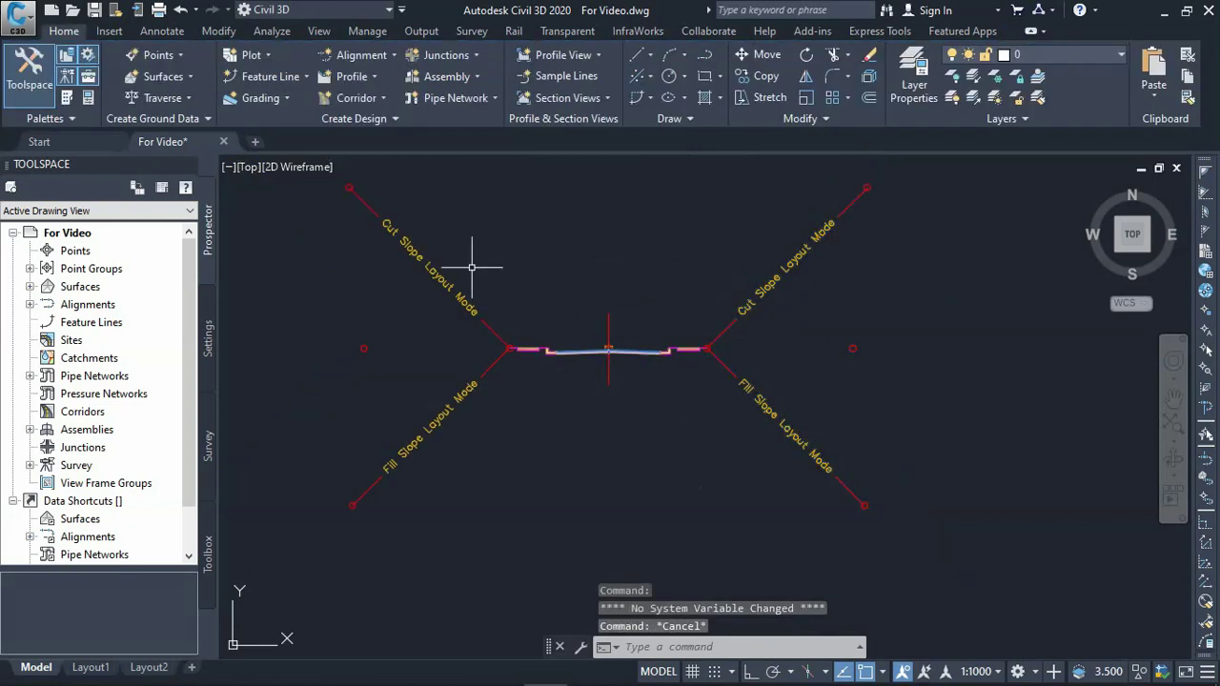
Step: Review the side, width, depth and slope parameters in the right BasicLane's subassembly properties
scroll(538, 383, up, 2)
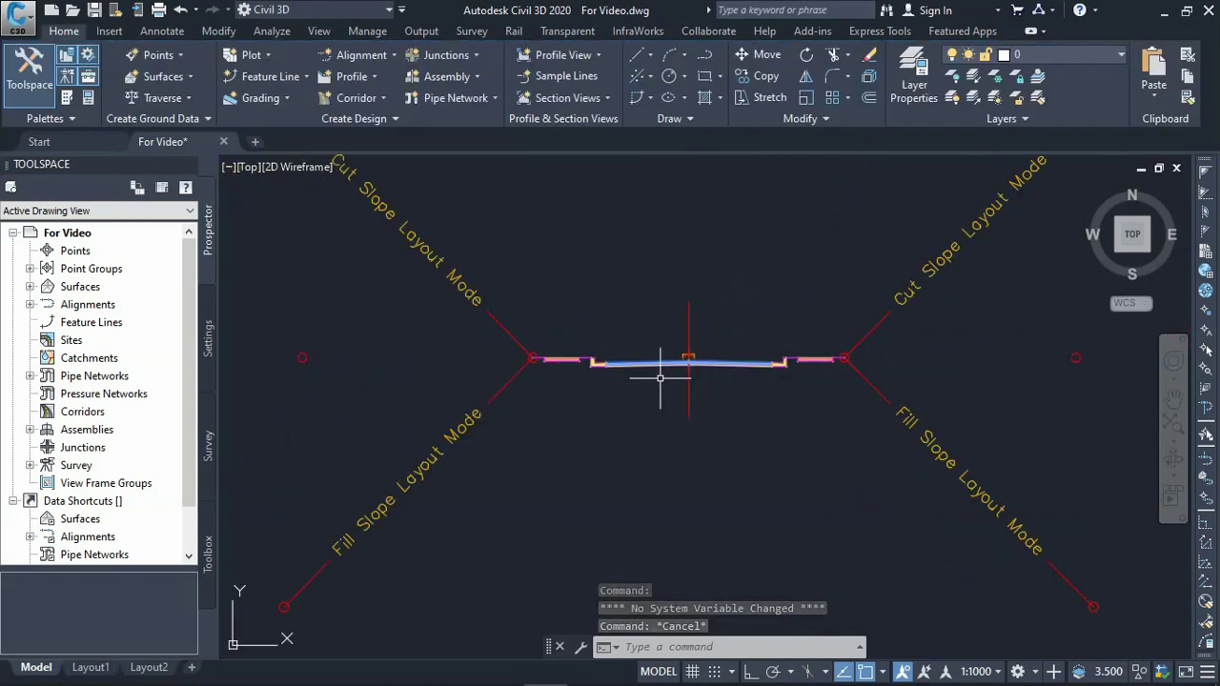
scroll(735, 386, up, 3)
scroll(737, 385, down, 3)
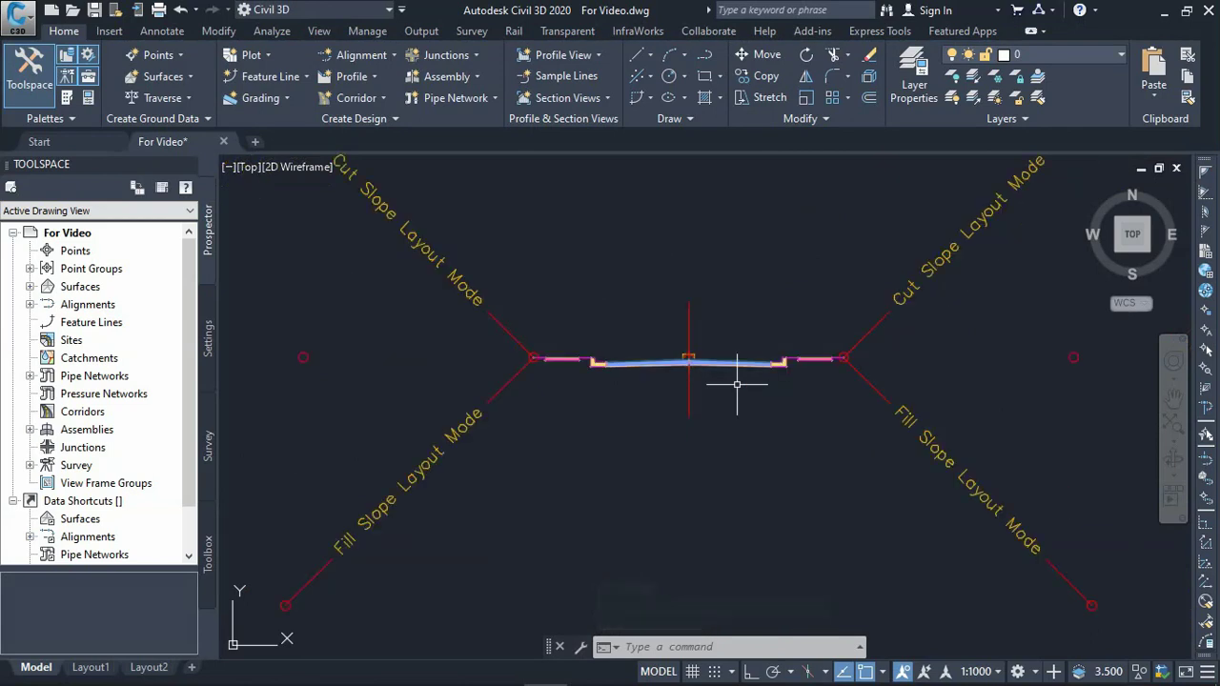
click(734, 364)
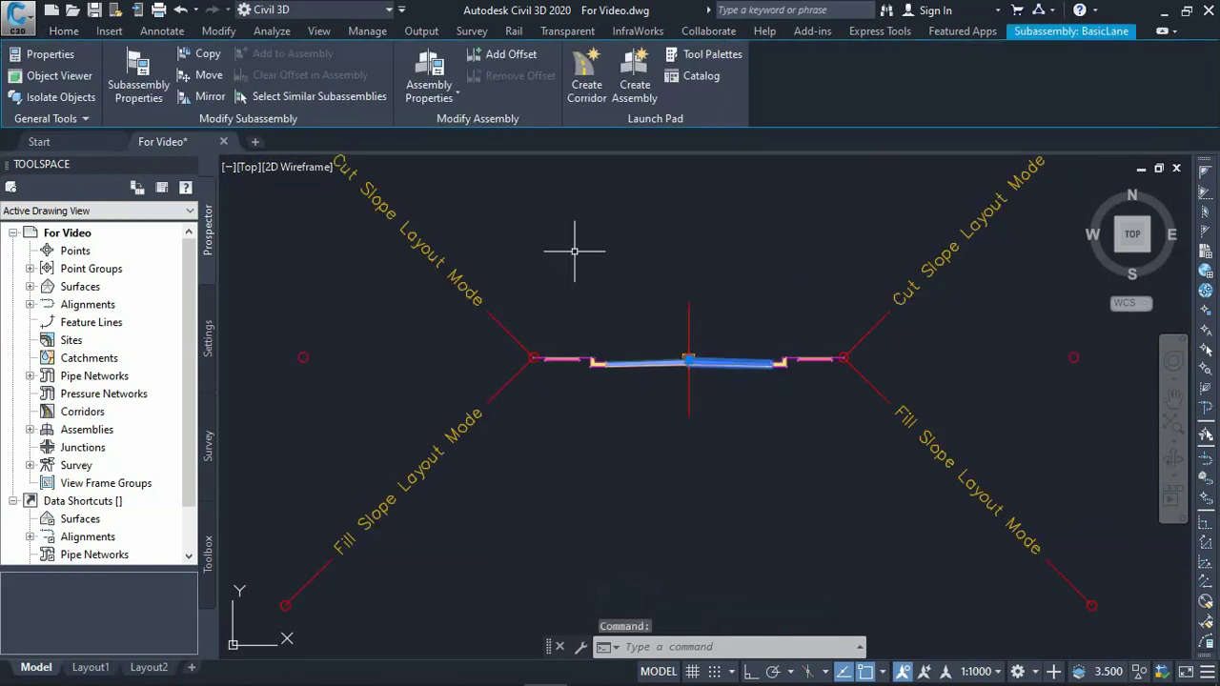
click(138, 84)
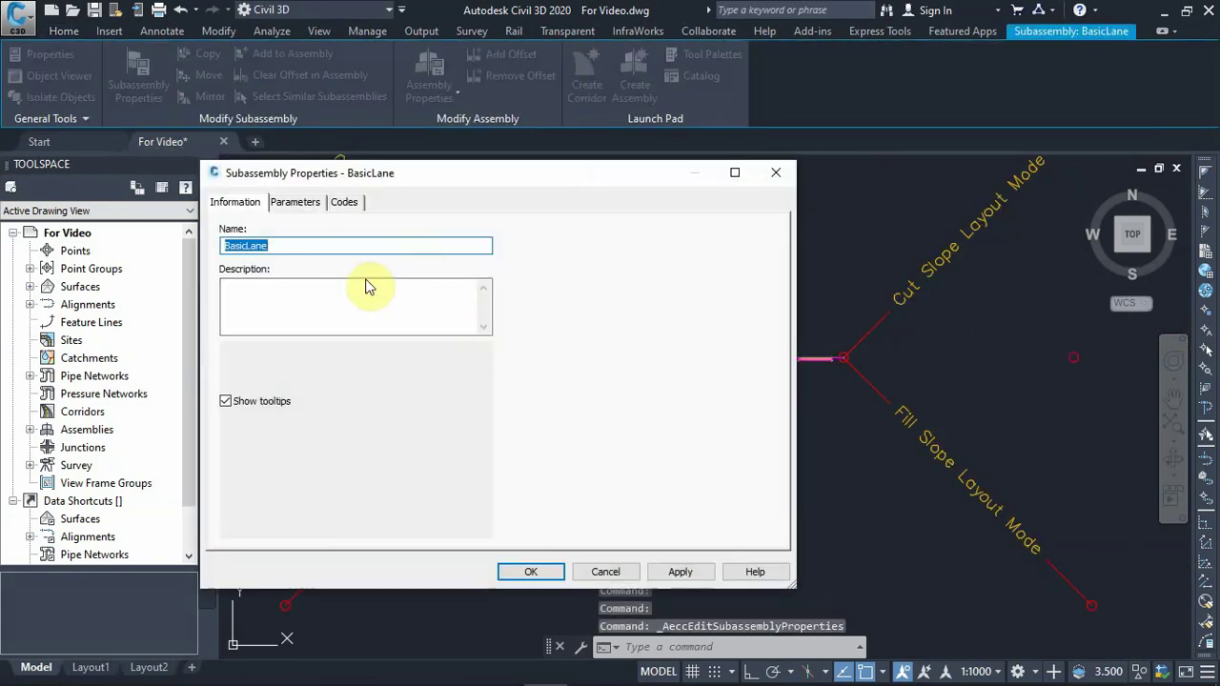
click(311, 201)
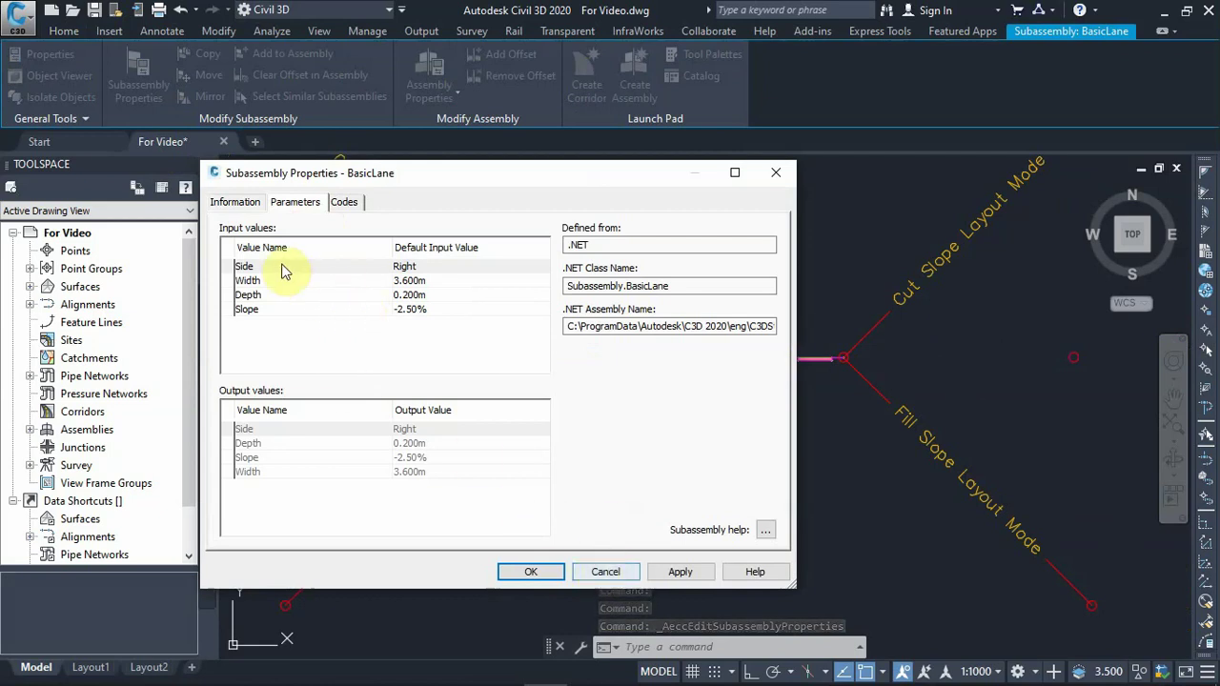
Step: Read the BasicLane help topic's diagram, attachment, input and target parameters, and leave the subassembly properties without changes
click(766, 532)
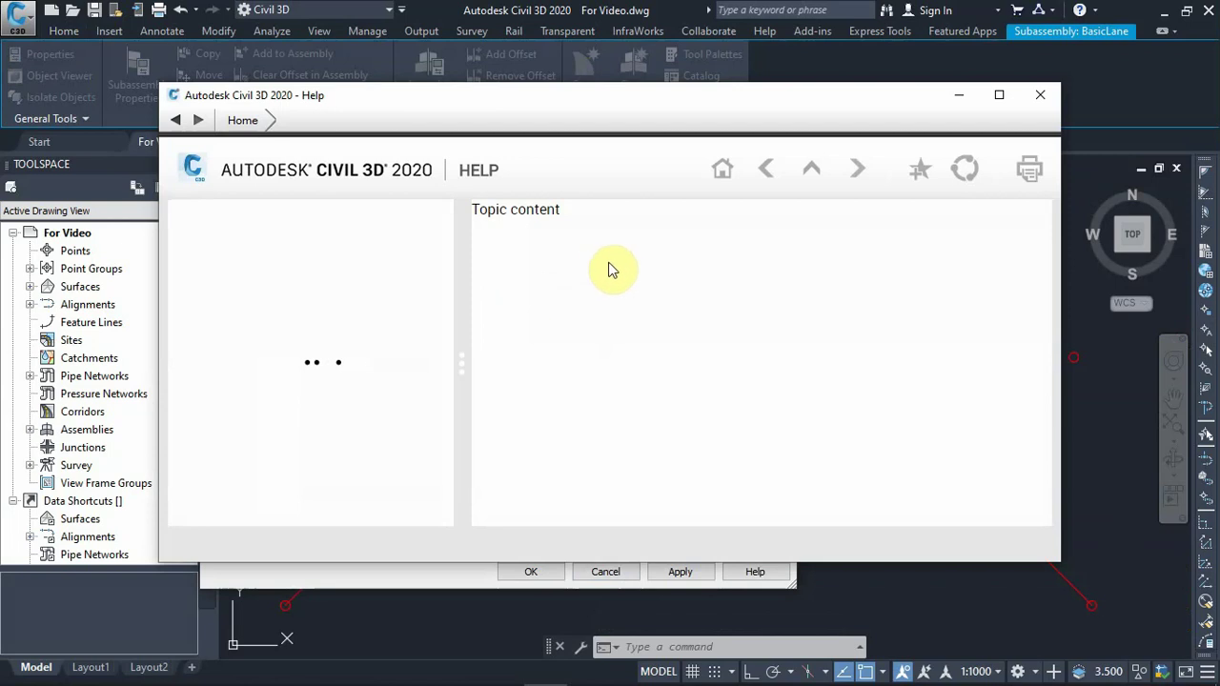
scroll(667, 295, down, 2)
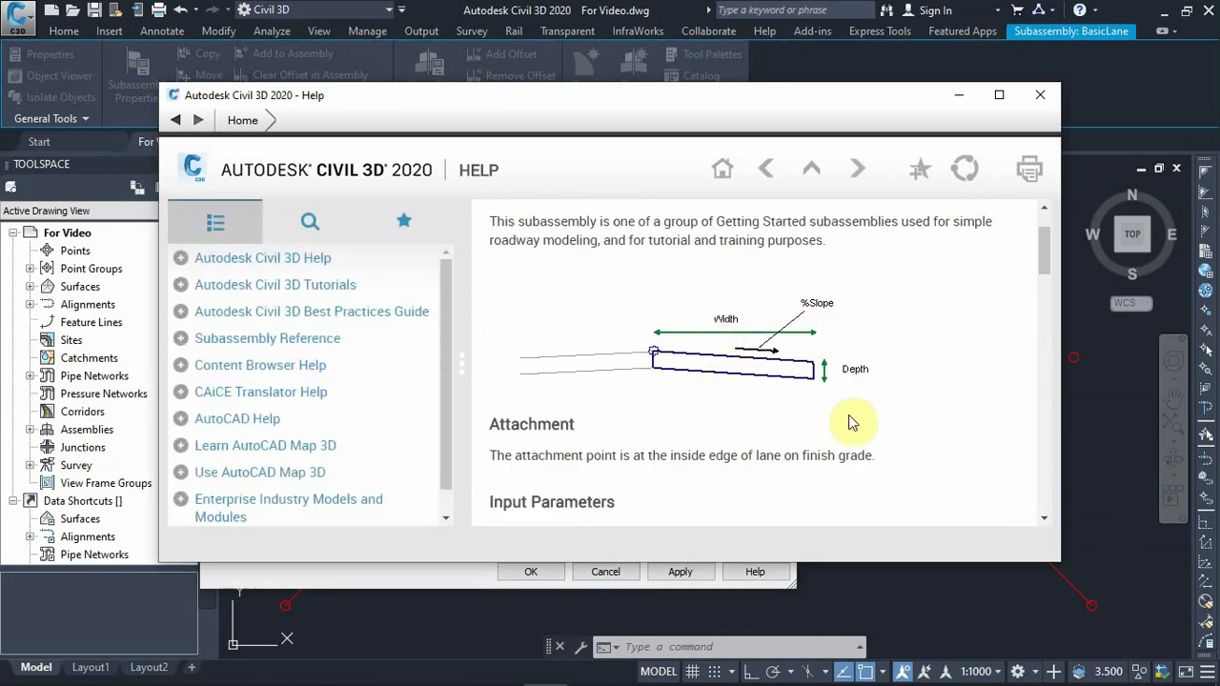
scroll(648, 405, down, 2)
scroll(650, 399, down, 5)
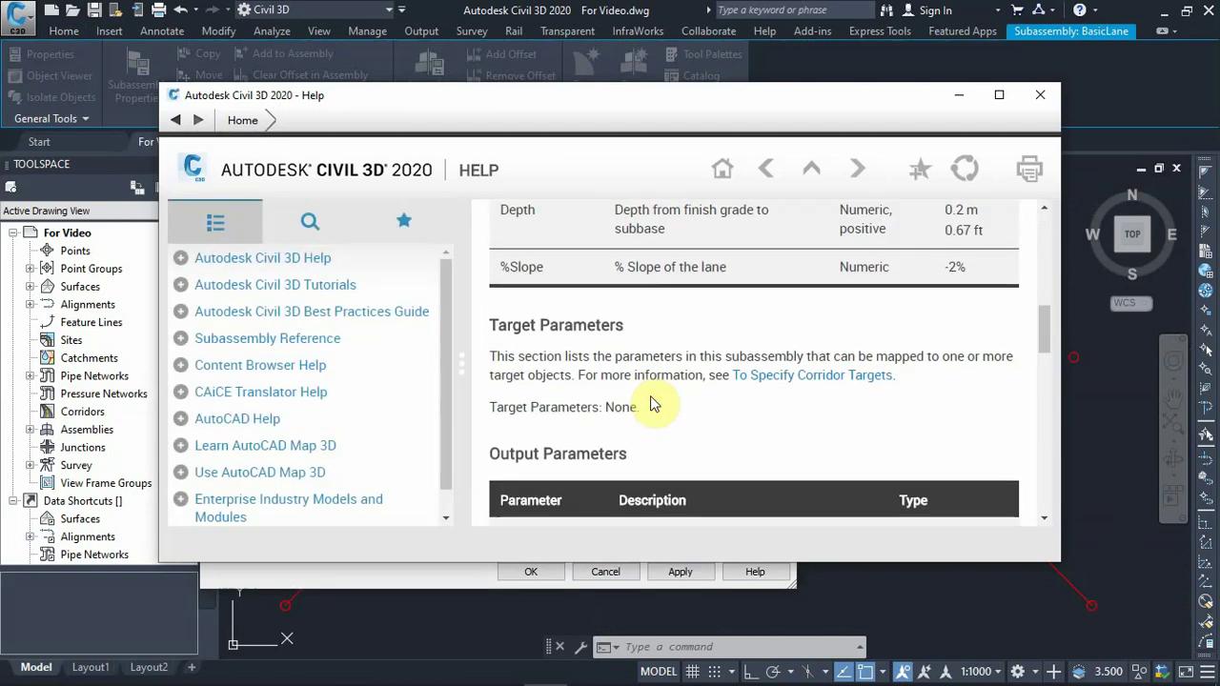
click(1040, 96)
click(605, 572)
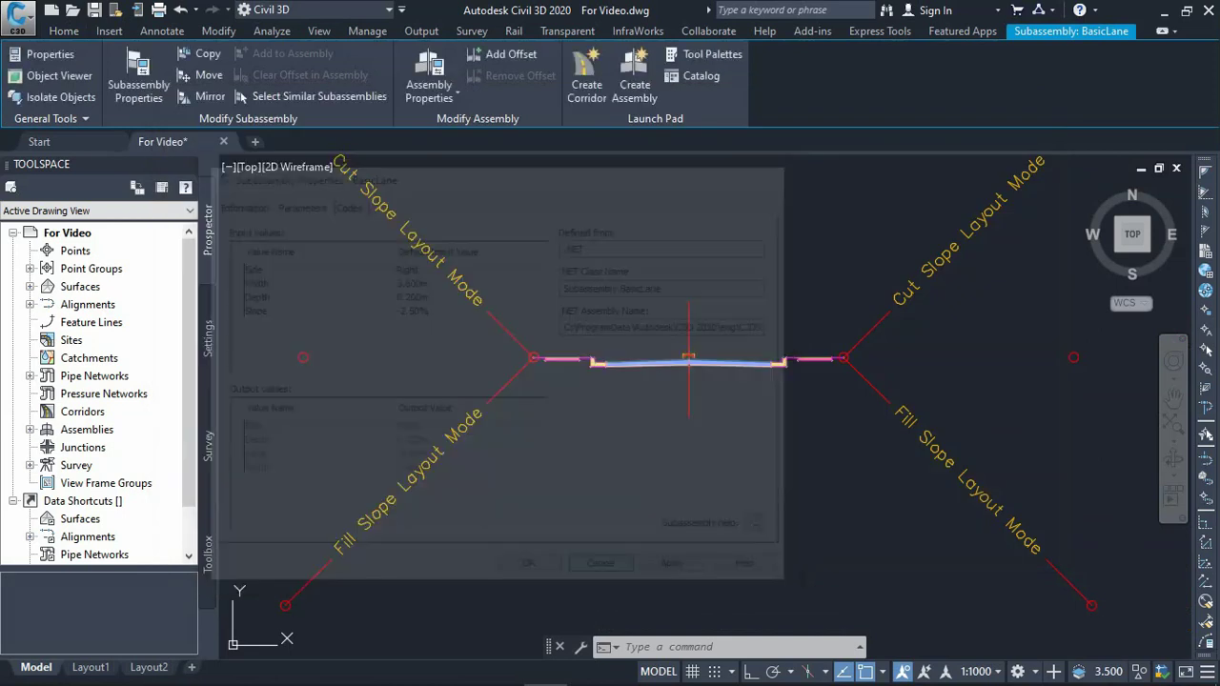
key(Escape)
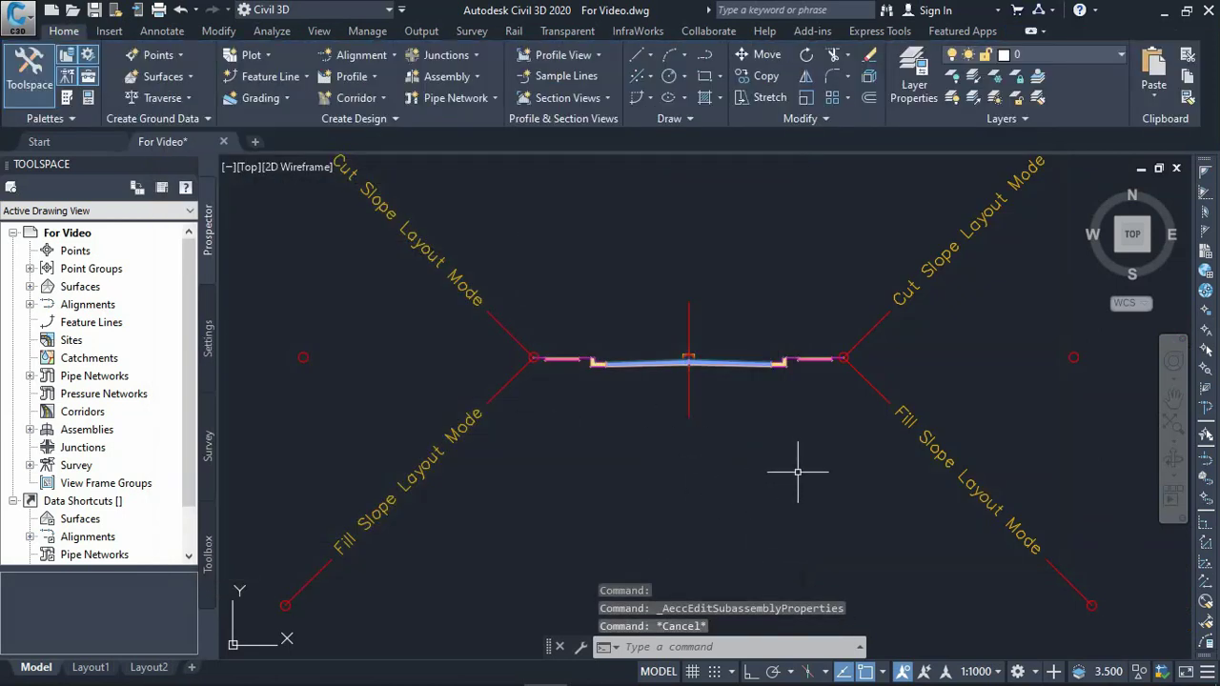
Step: Inspect the completed assemblies beside the profile view and minimize the program window
scroll(798, 480, down, 2)
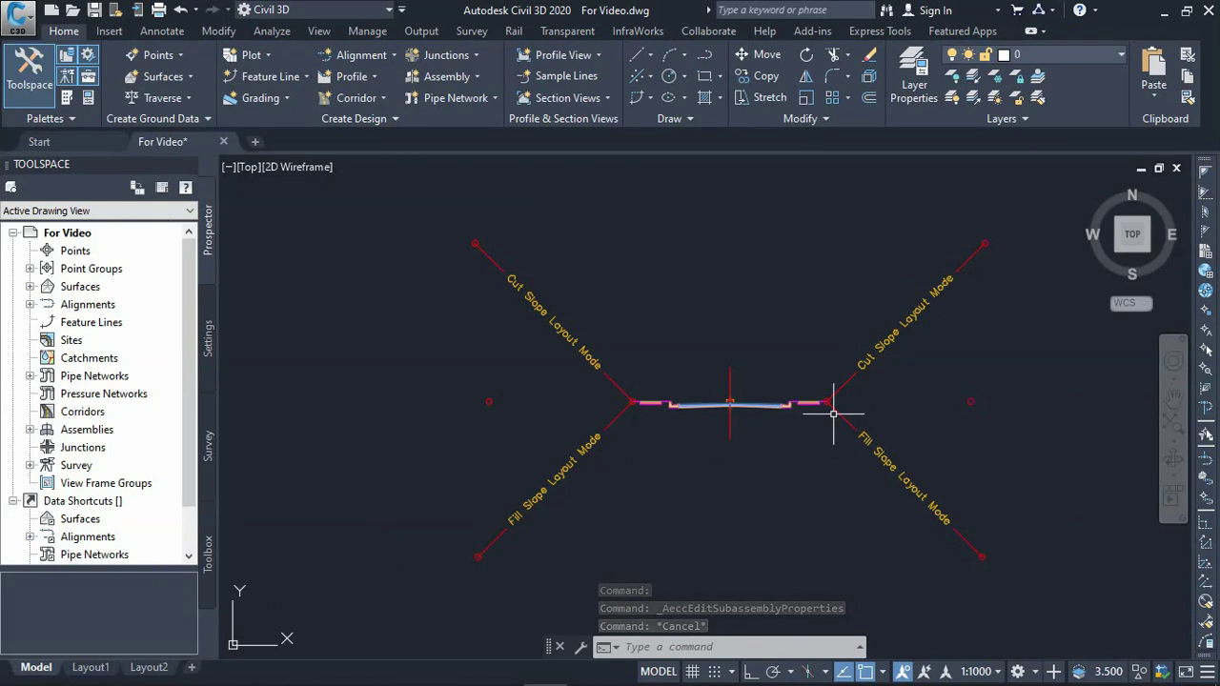
scroll(731, 485, down, 5)
scroll(680, 456, down, 4)
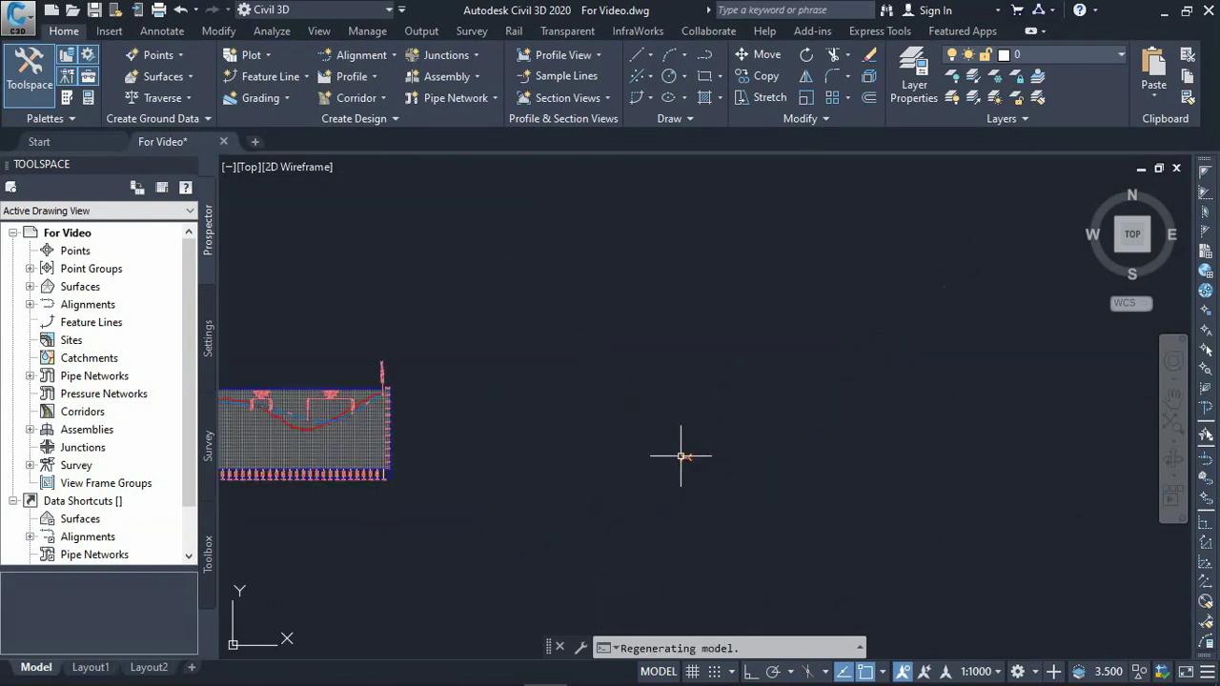
scroll(654, 380, up, 8)
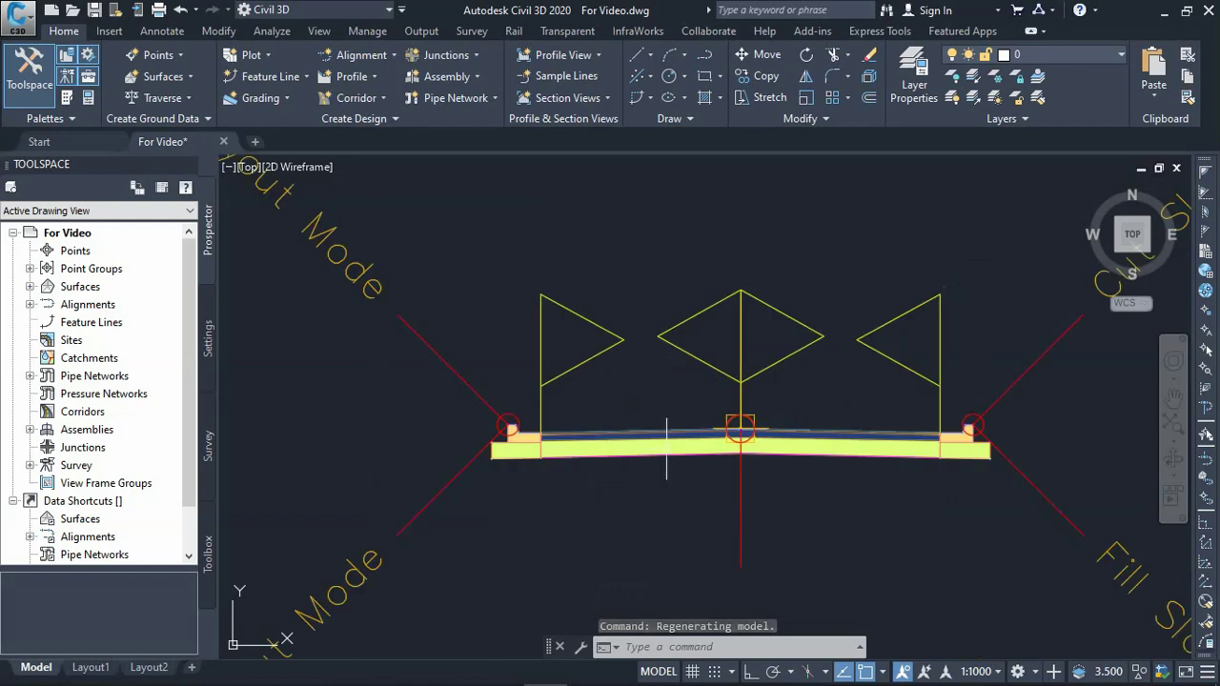
scroll(666, 448, up, 4)
scroll(731, 374, down, 10)
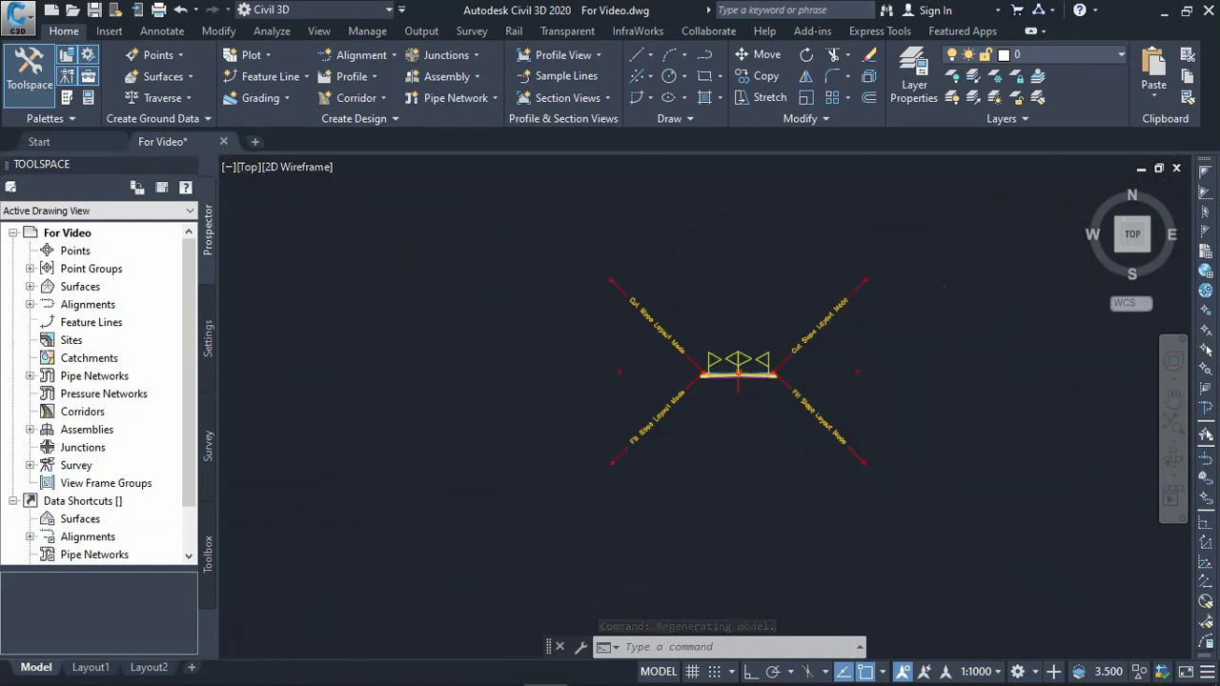
scroll(727, 349, down, 5)
scroll(770, 324, up, 3)
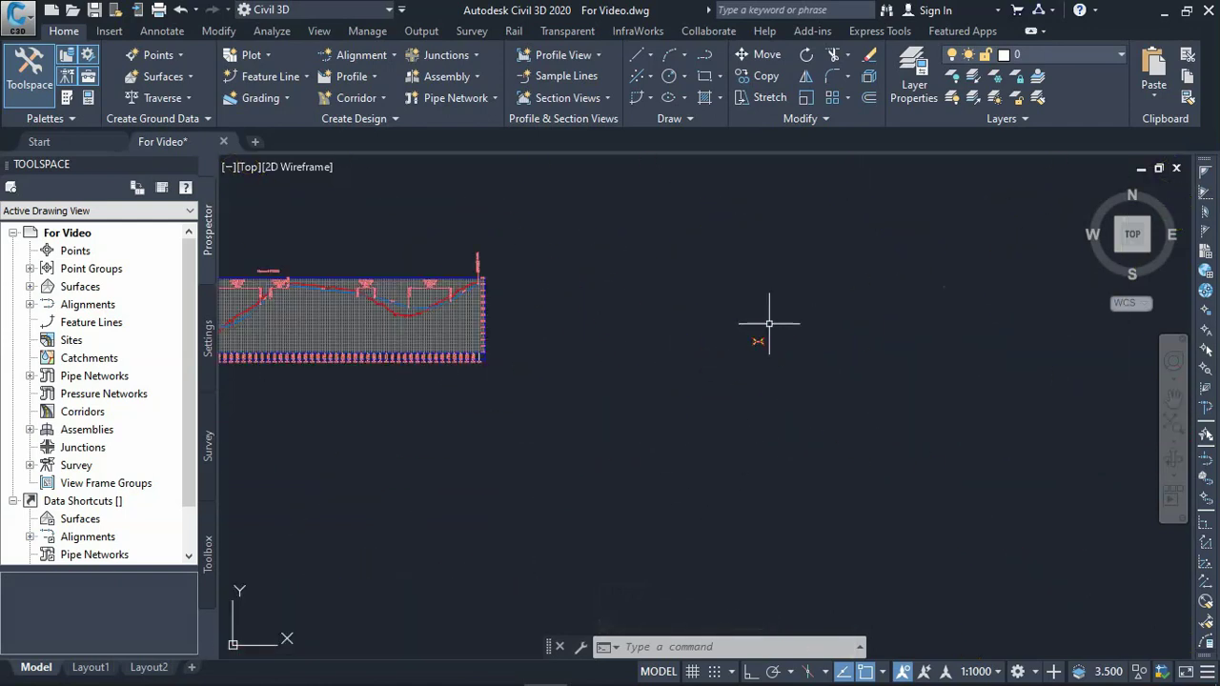
scroll(758, 348, up, 5)
scroll(752, 386, down, 2)
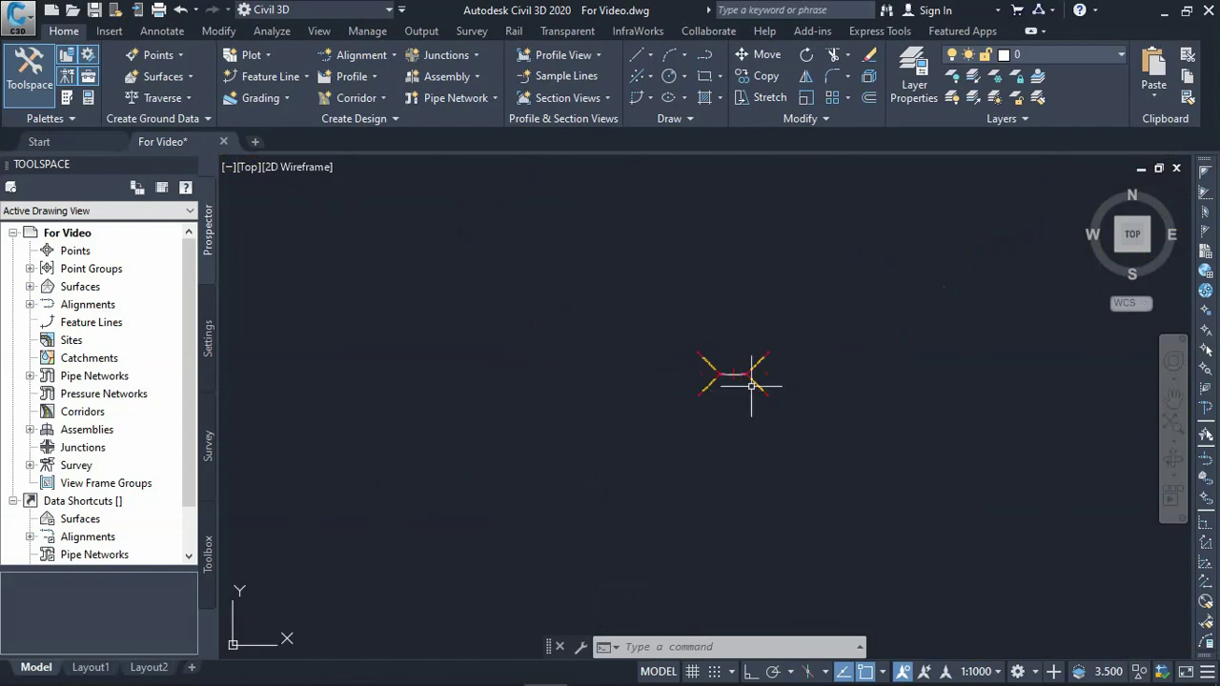
click(1165, 11)
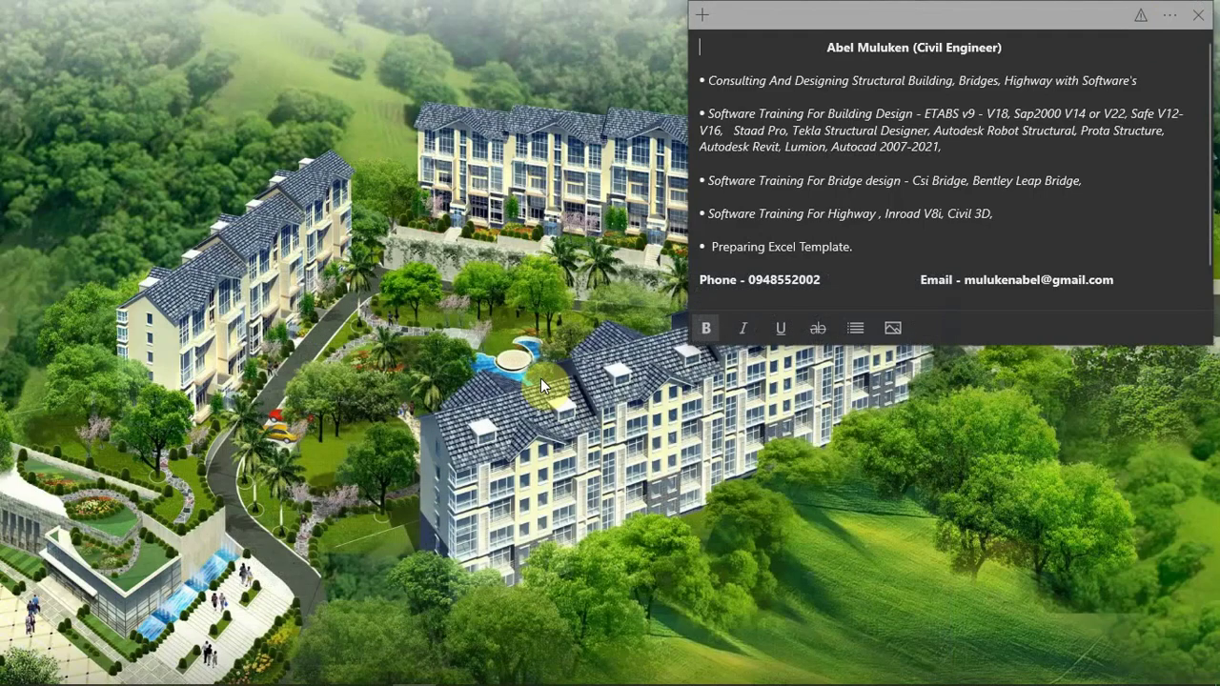